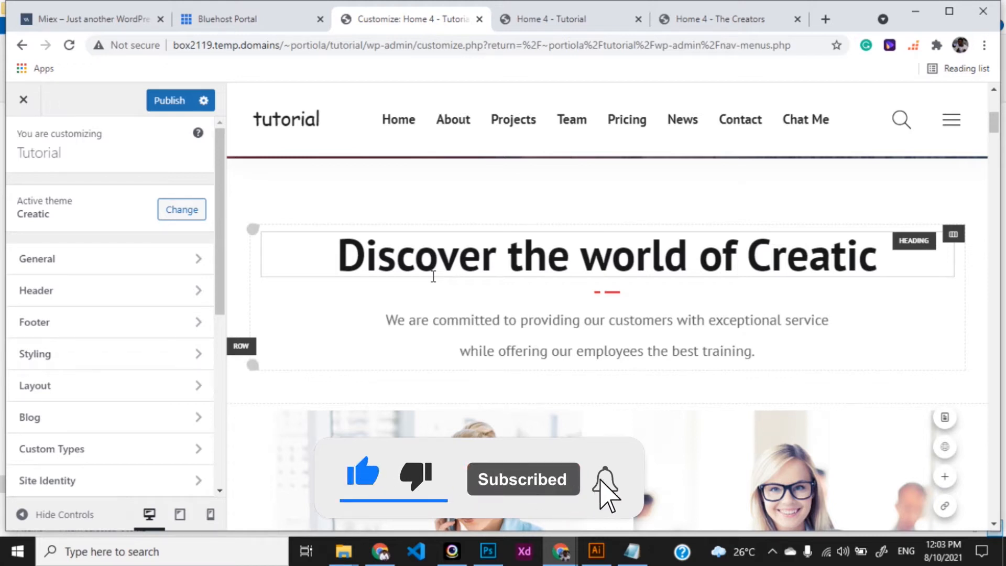
# - Review the "Discover the world of Creatic" section and its two media boxes in the customizer and on the live Tutorial page
pyautogui.click(437, 257)
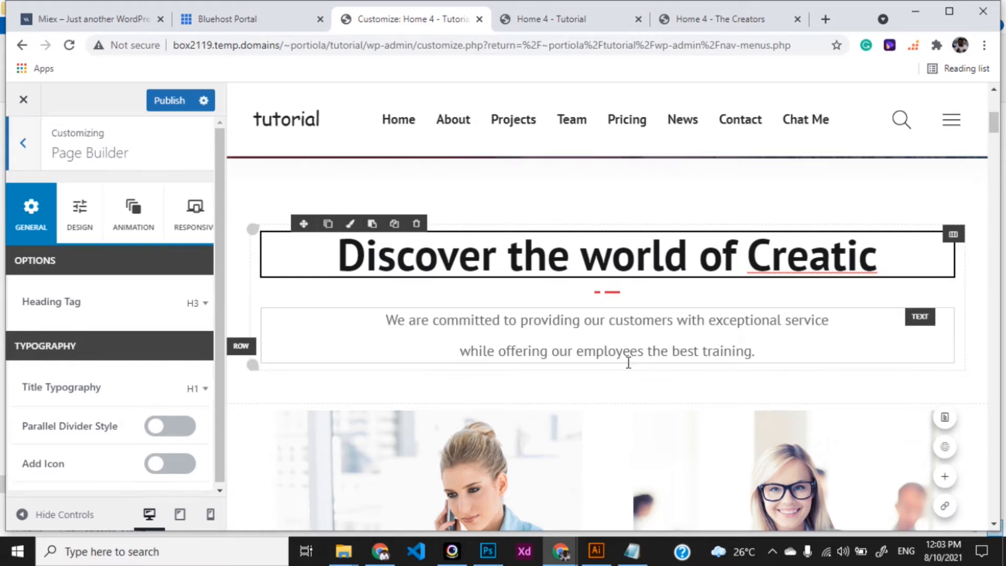
pyautogui.scroll(-2, 627, 361)
pyautogui.scroll(-3, 628, 362)
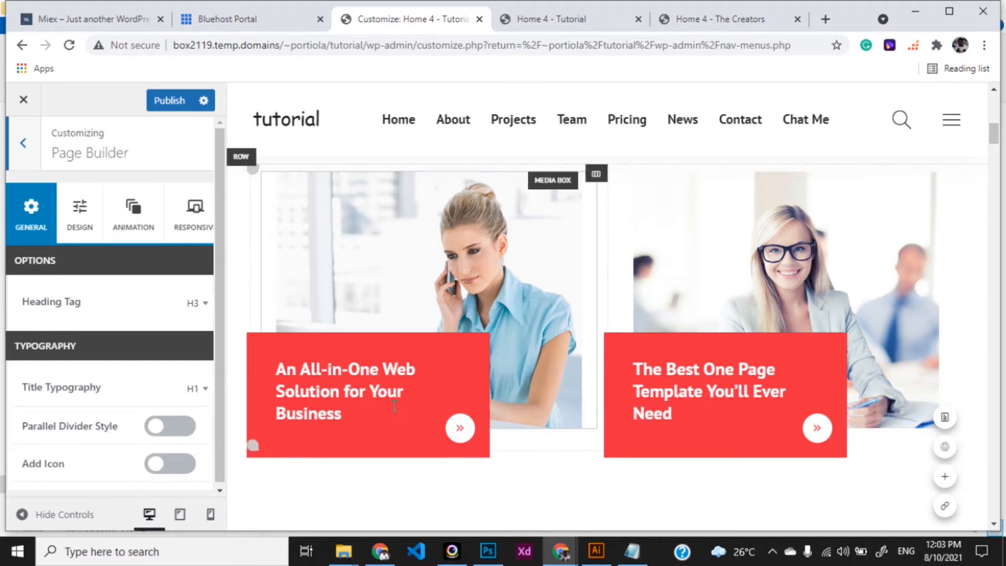
pyautogui.scroll(2, 414, 393)
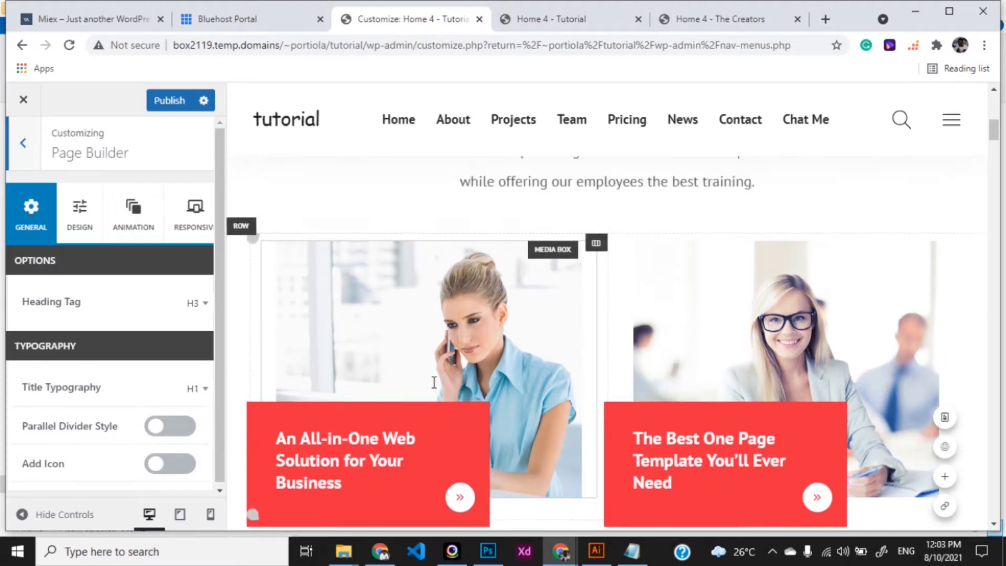
pyautogui.click(549, 18)
pyautogui.scroll(-10, 489, 270)
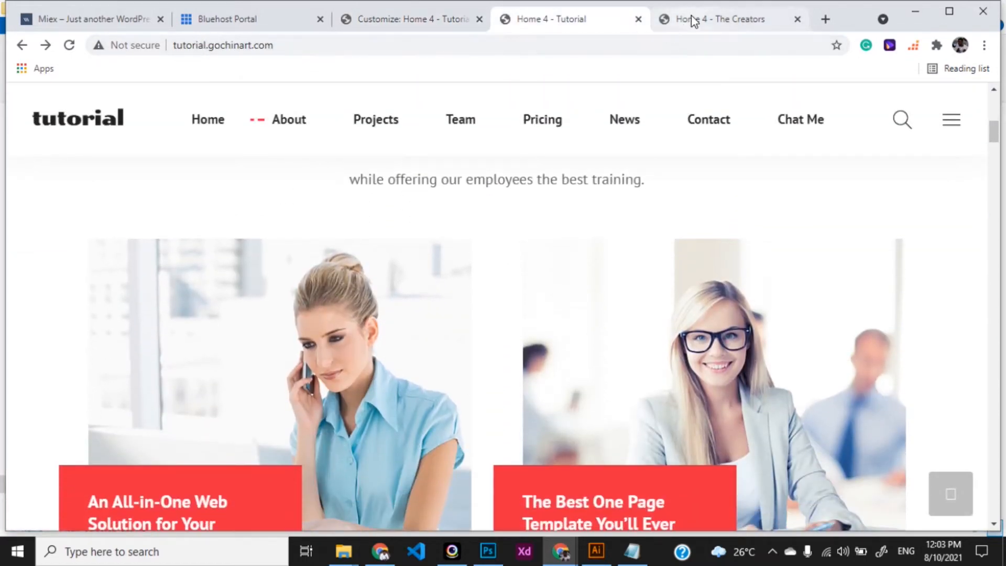
# - Examine the hero slider and the "Who we are" section on The Creators reference site
pyautogui.click(690, 18)
pyautogui.scroll(-3, 563, 244)
pyautogui.scroll(15, 562, 239)
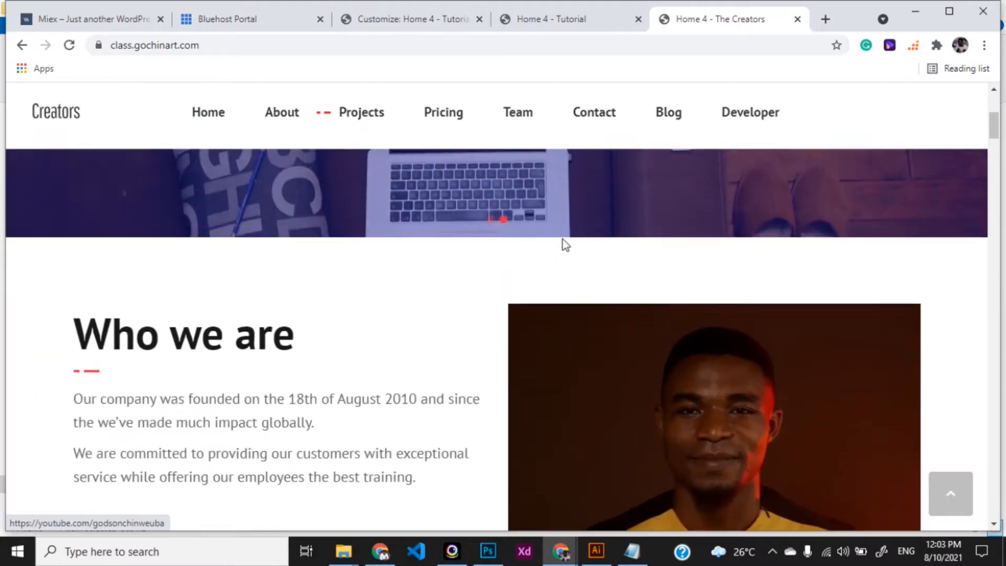
pyautogui.scroll(-8, 564, 239)
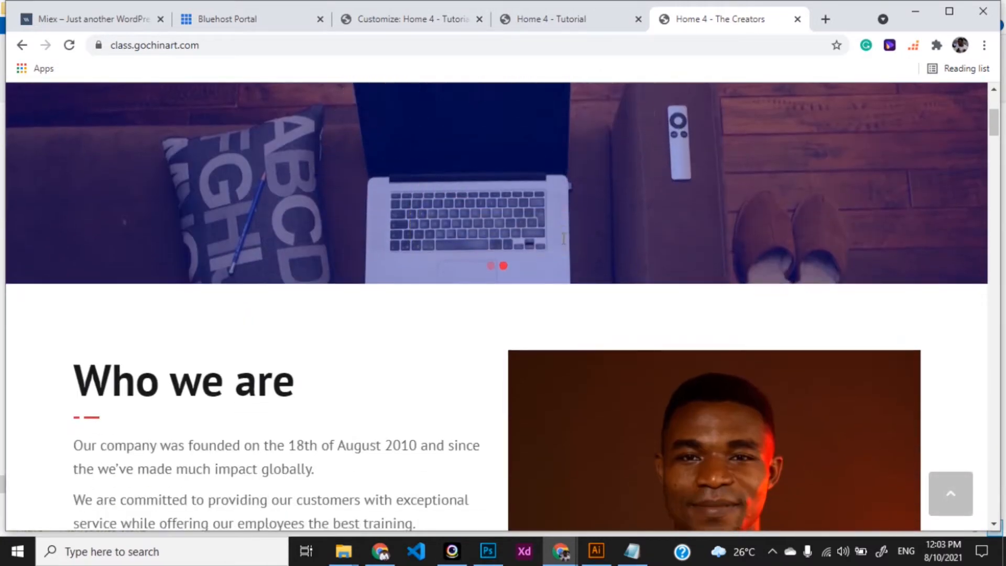
pyautogui.scroll(4, 309, 292)
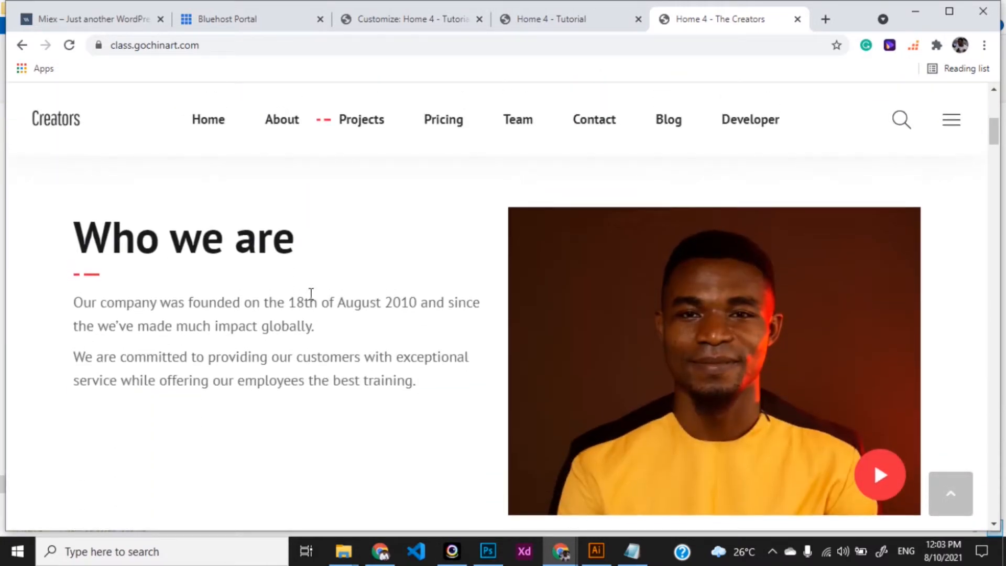
pyautogui.scroll(-2, 521, 312)
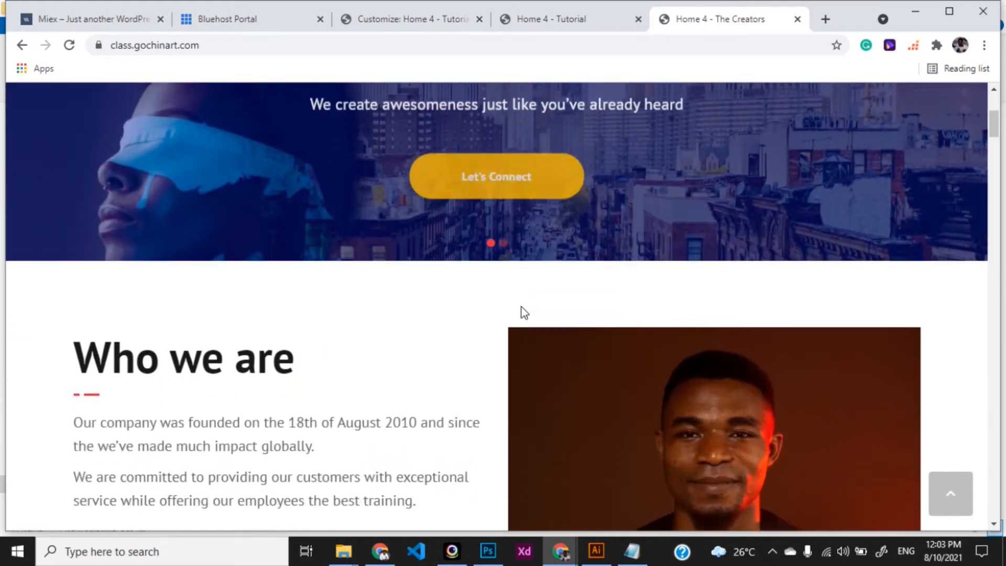
pyautogui.scroll(-2, 495, 421)
pyautogui.scroll(-2, 495, 422)
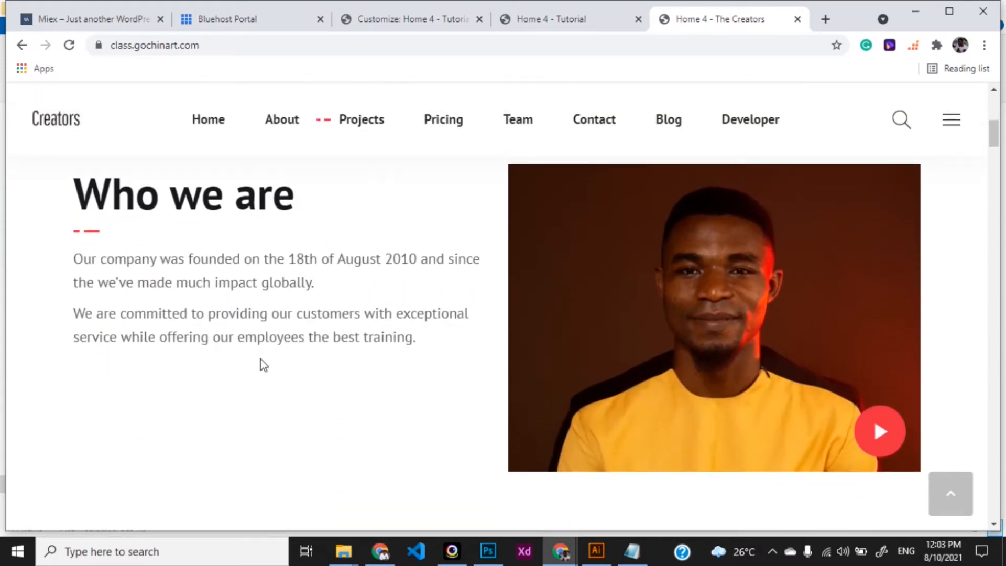
pyautogui.scroll(-2, 352, 463)
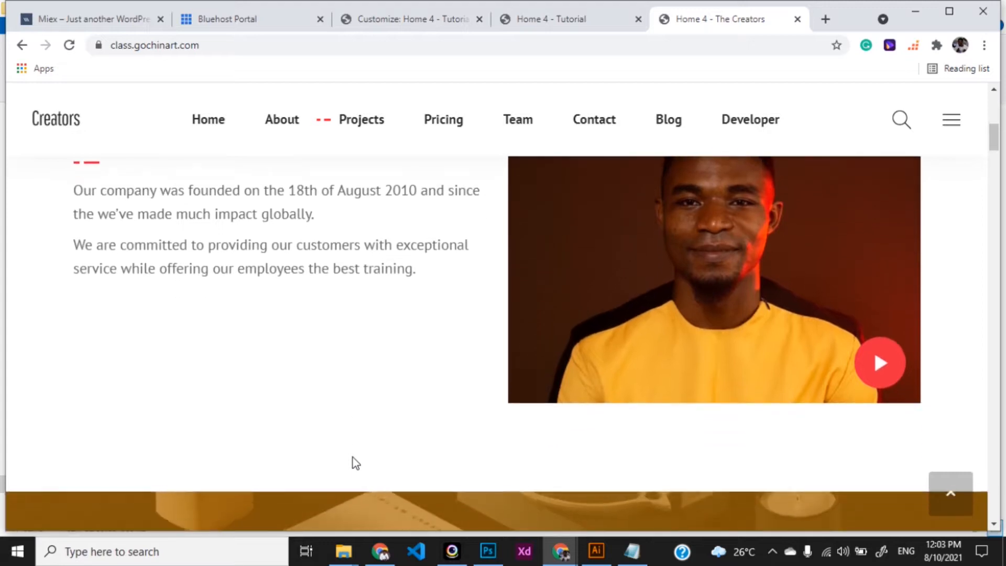
pyautogui.scroll(-5, 570, 500)
pyautogui.scroll(5, 819, 375)
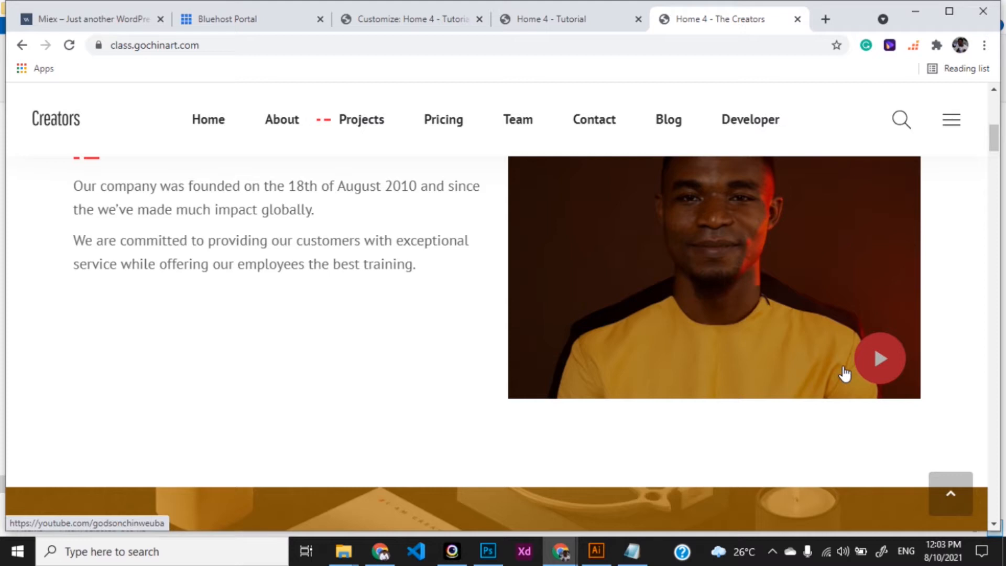
# - Examine the order of the testimonial, services, latest projects and team sections on The Creators reference site
pyautogui.scroll(-6, 570, 472)
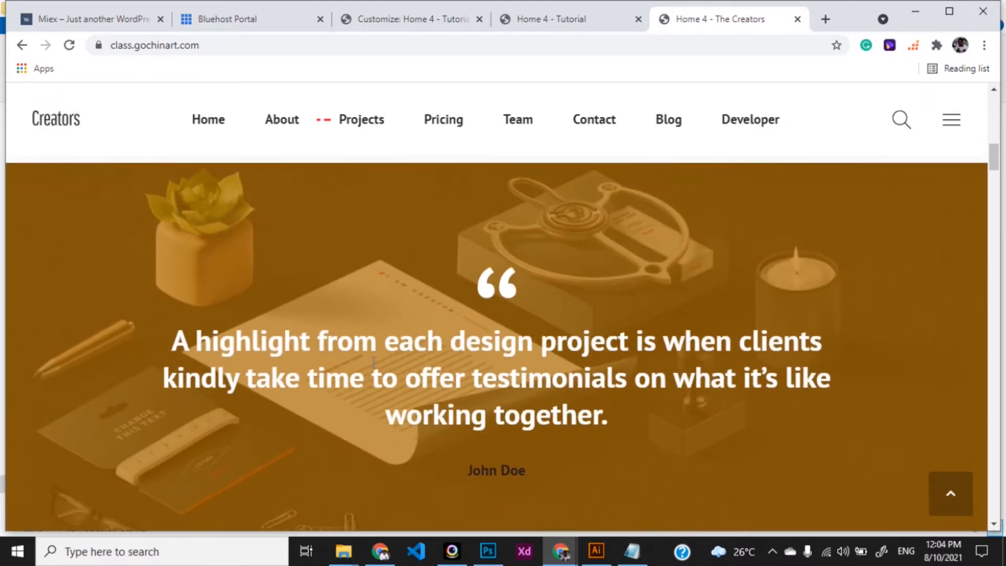
pyautogui.scroll(-3, 465, 351)
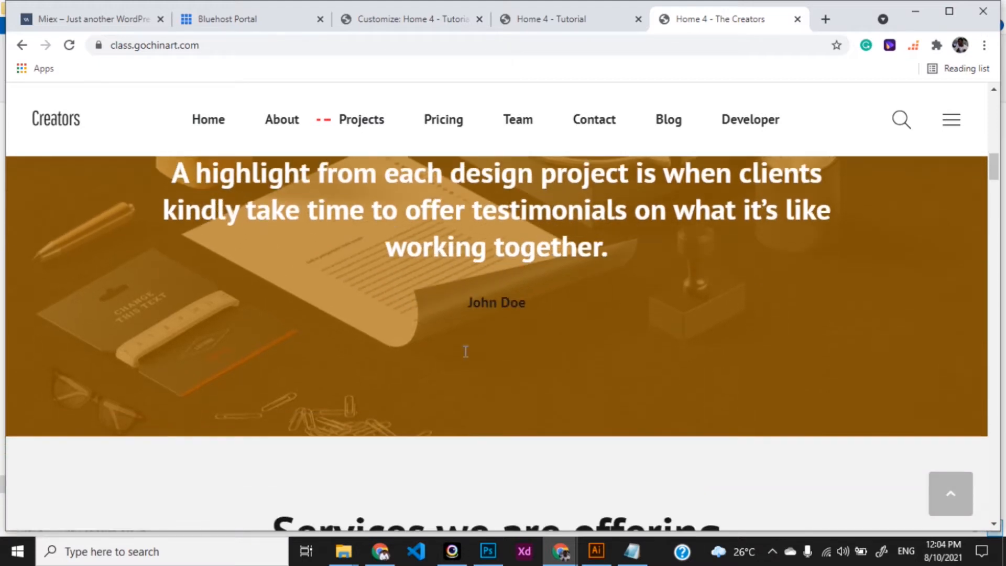
pyautogui.scroll(-3, 571, 291)
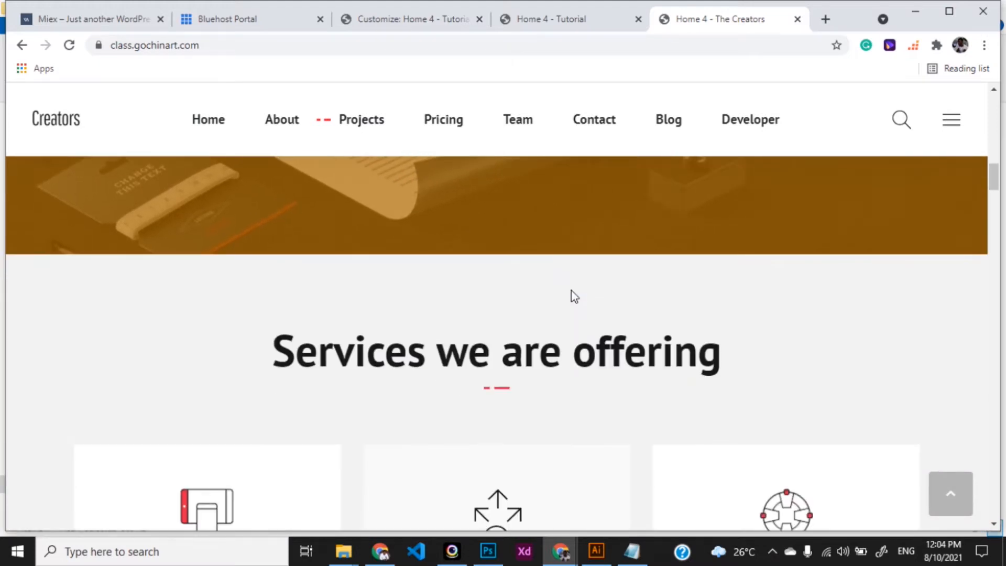
pyautogui.scroll(-2, 374, 380)
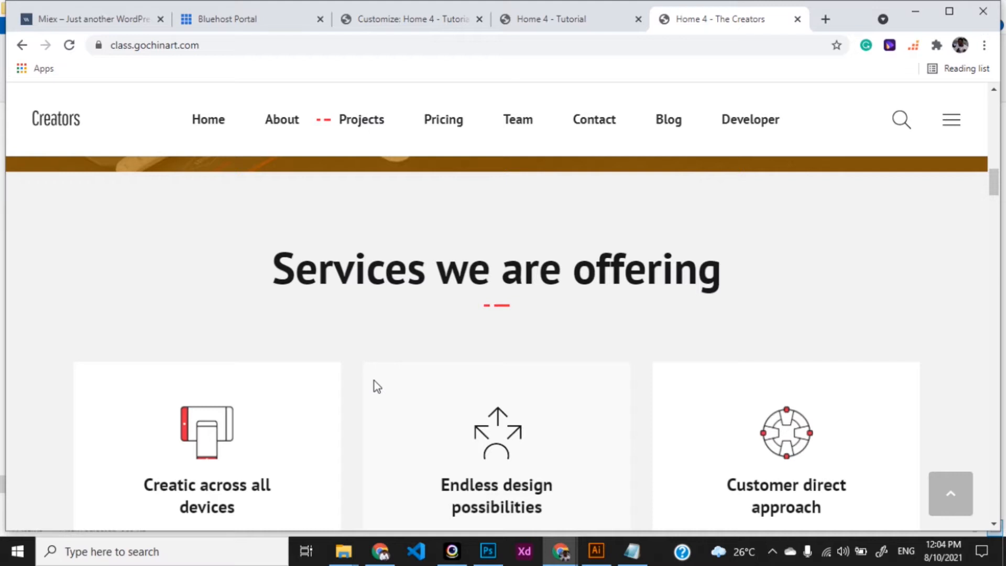
pyautogui.scroll(-1, 374, 386)
pyautogui.scroll(-12, 477, 427)
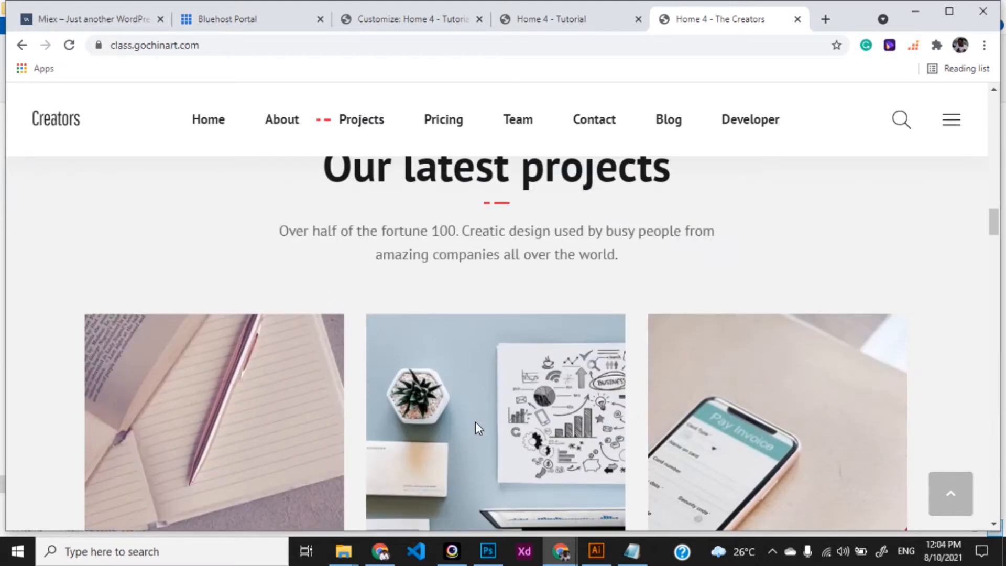
pyautogui.scroll(-12, 476, 422)
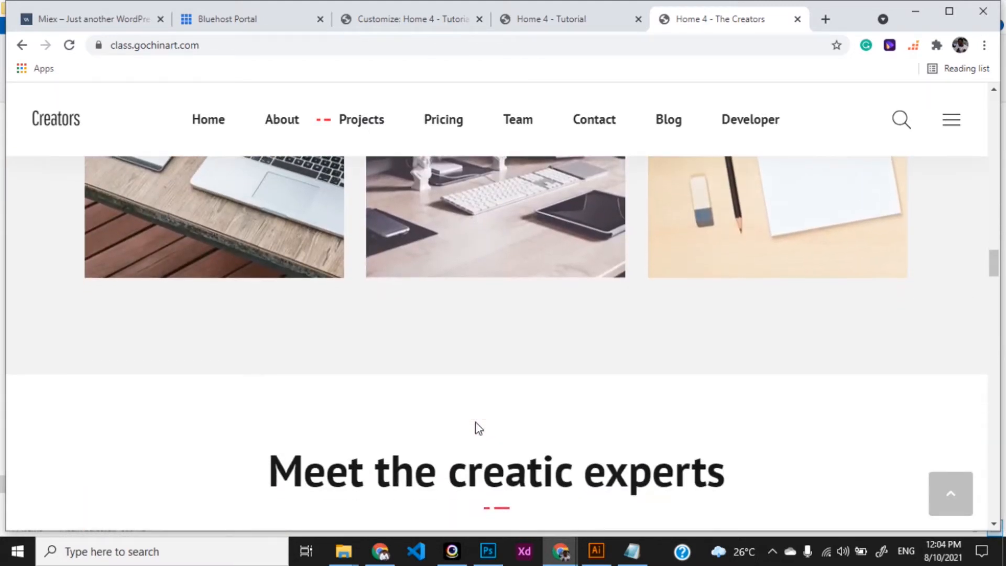
pyautogui.scroll(11, 476, 422)
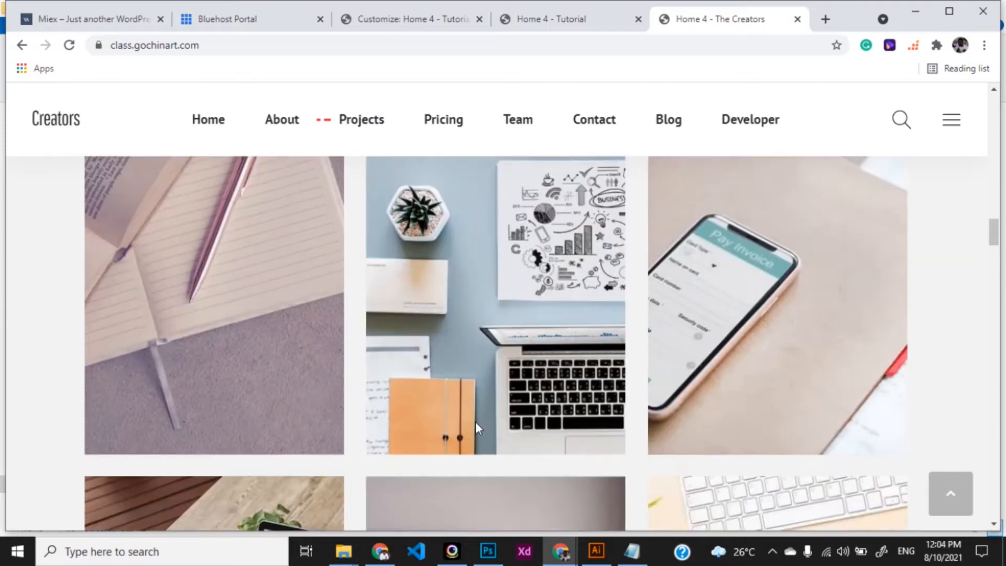
pyautogui.scroll(-20, 476, 424)
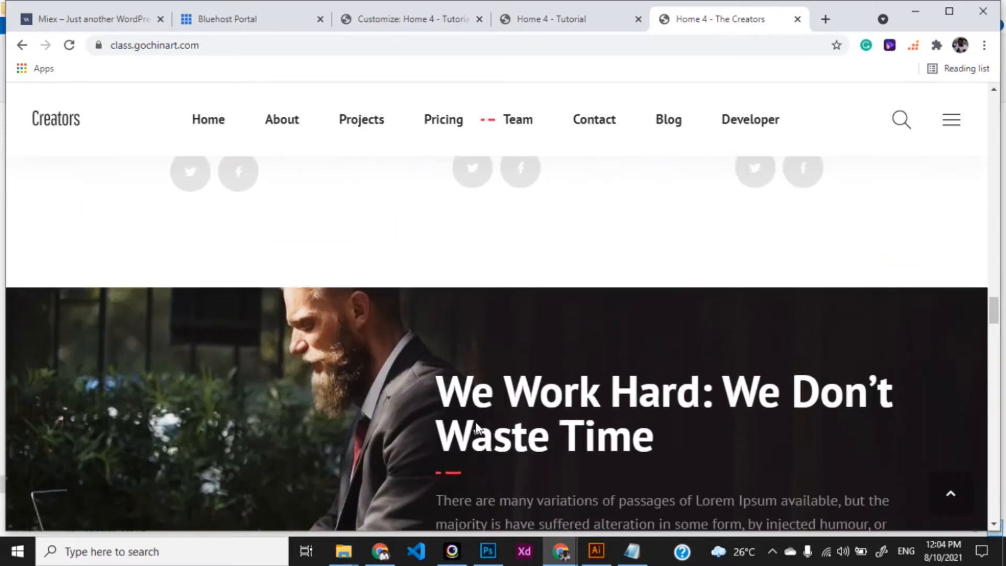
pyautogui.scroll(12, 475, 422)
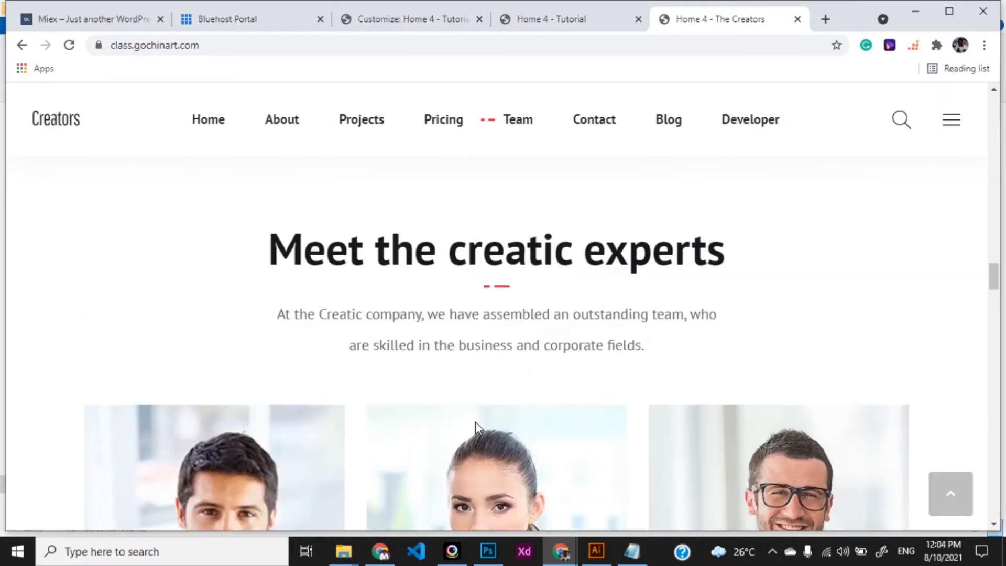
pyautogui.scroll(15, 476, 422)
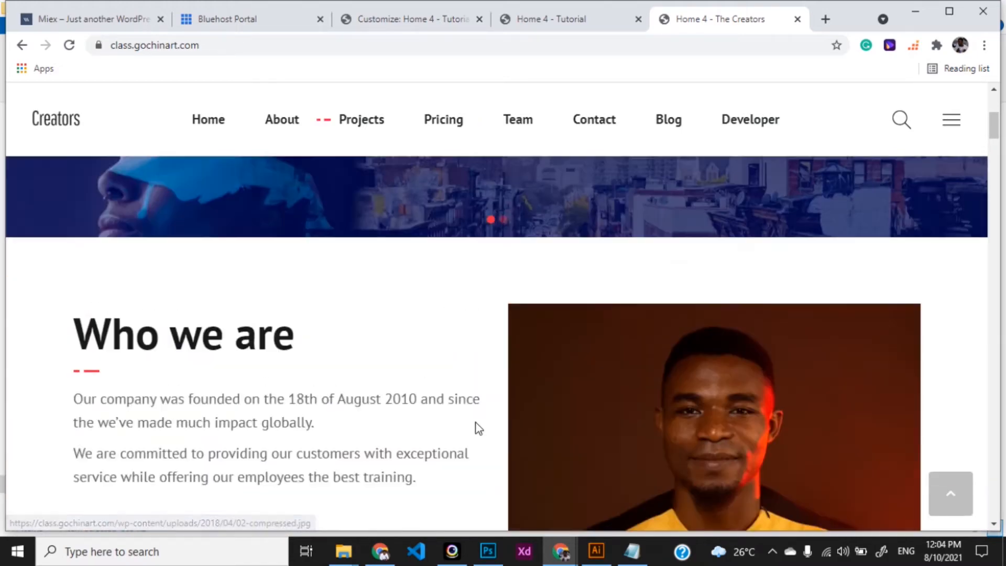
pyautogui.scroll(5, 477, 425)
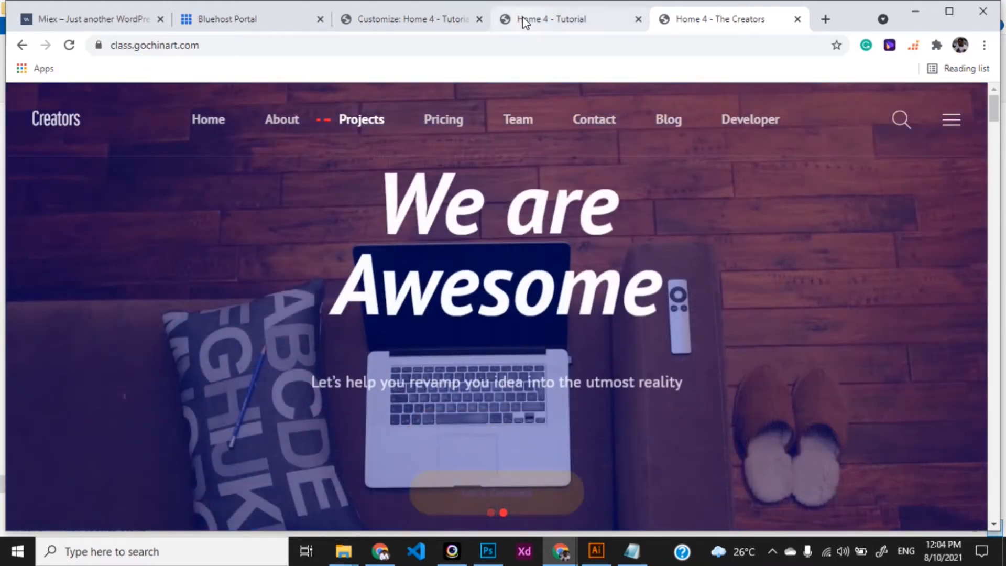
# - In the Tutorial site's customizer, delete the row containing the "Discover the world of Creatic" heading and its text
pyautogui.click(410, 19)
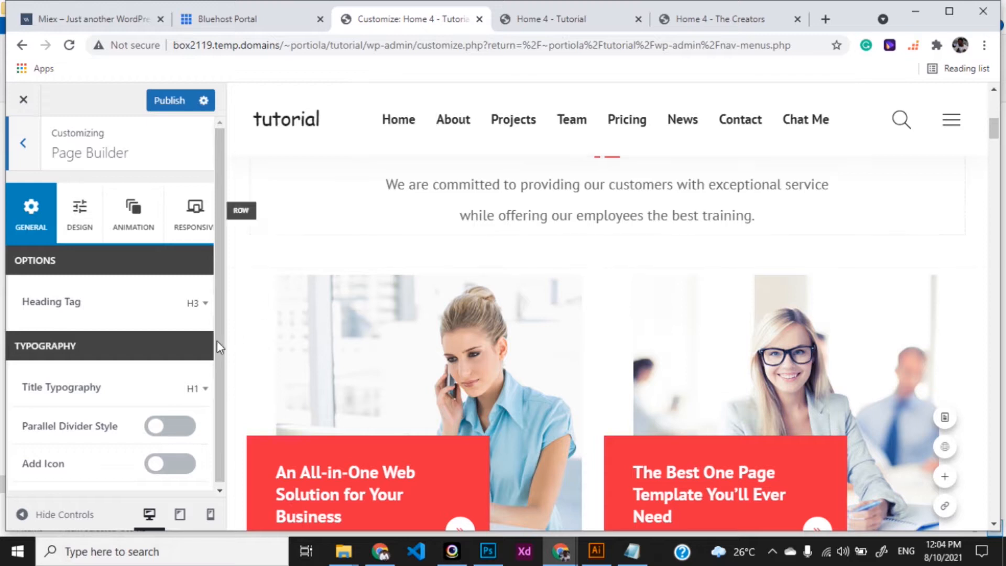
pyautogui.scroll(4, 429, 262)
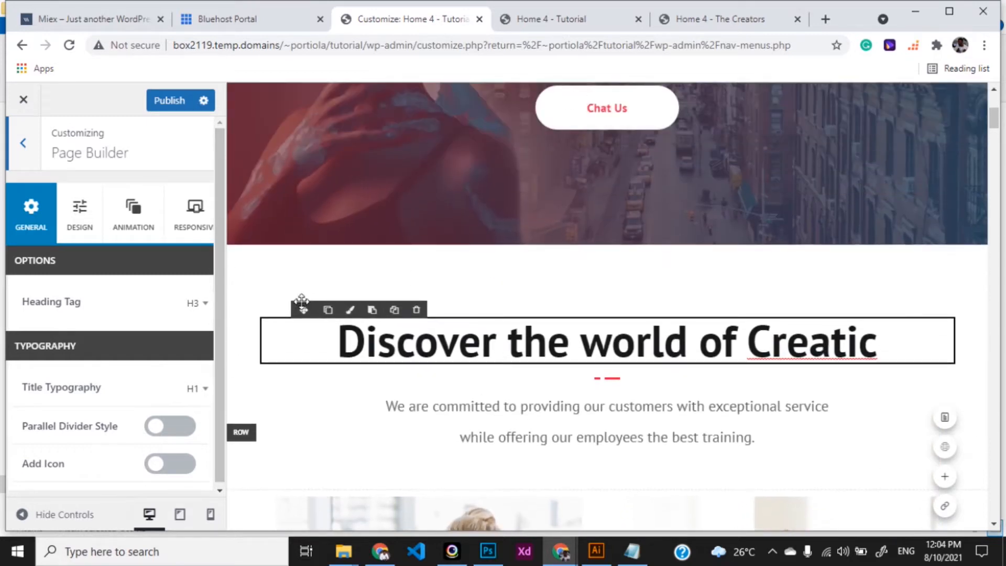
pyautogui.click(241, 431)
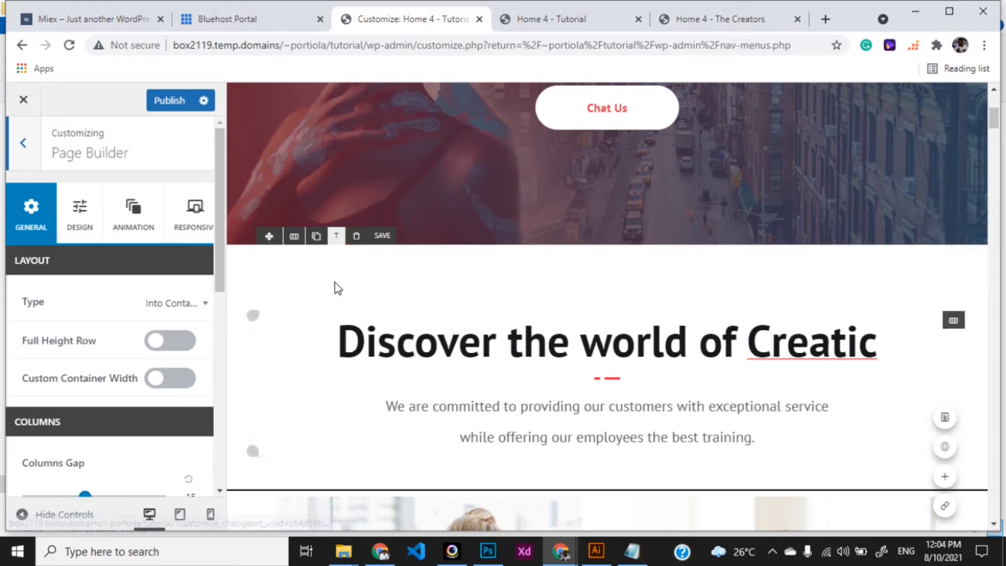
pyautogui.click(357, 237)
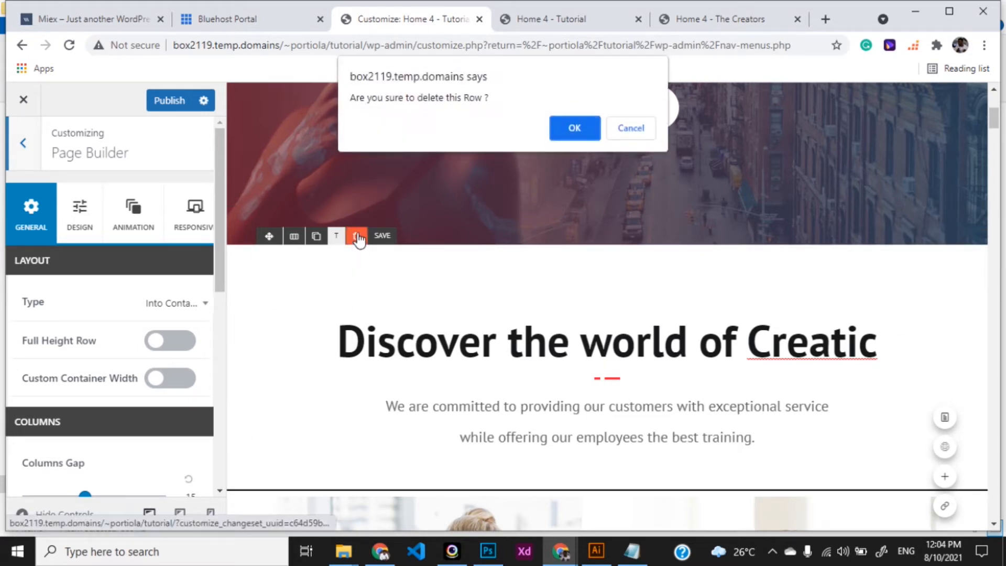
pyautogui.click(573, 128)
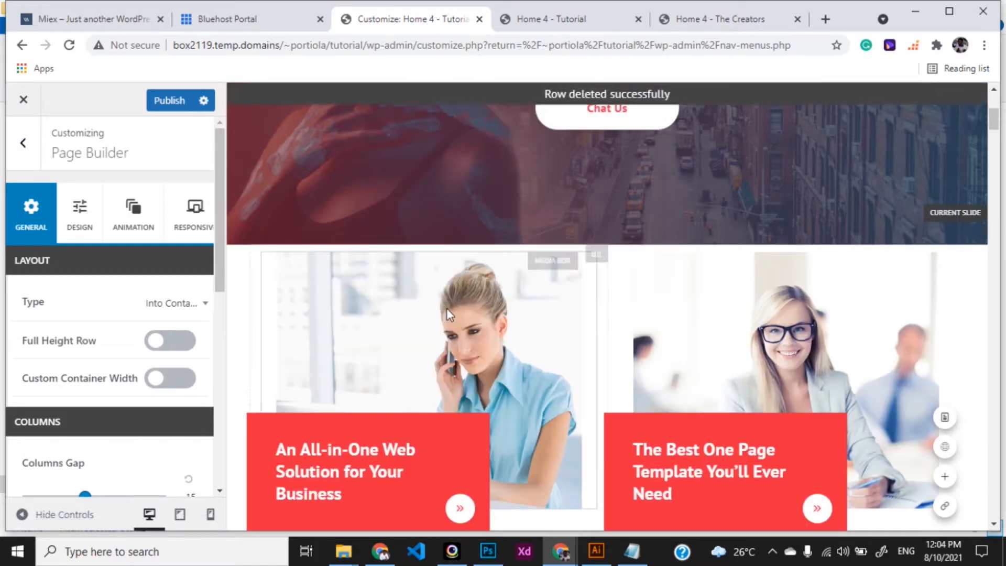
# - Delete the row with the two media boxes, "An All-in-One Web Solution for Your Business" and "The Best One Page Template You'll Ever Need"
pyautogui.scroll(-3, 411, 361)
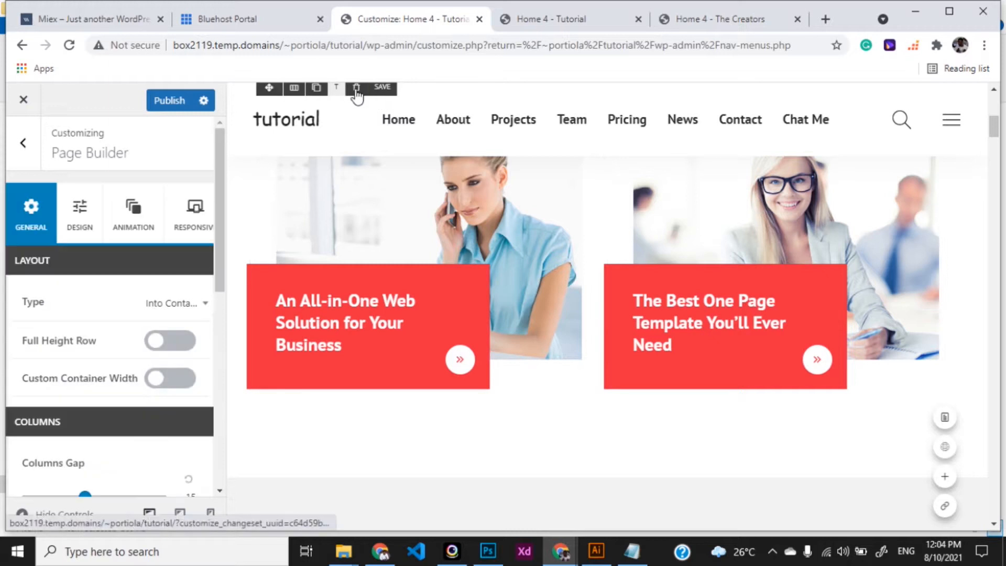
pyautogui.click(356, 87)
pyautogui.click(594, 132)
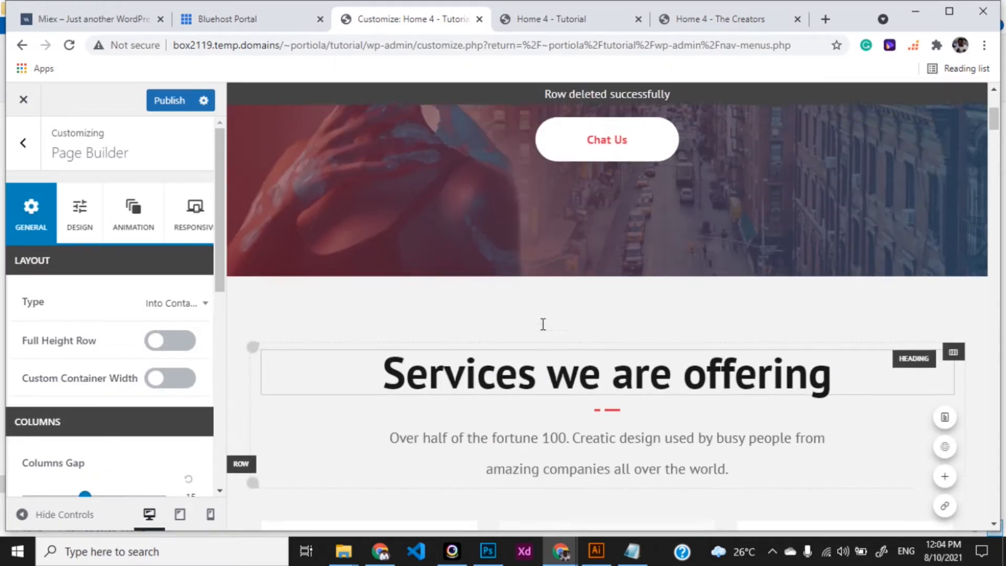
# - Move the "We are the stand out experts in business" row above the red testimonial row
pyautogui.scroll(-10, 566, 337)
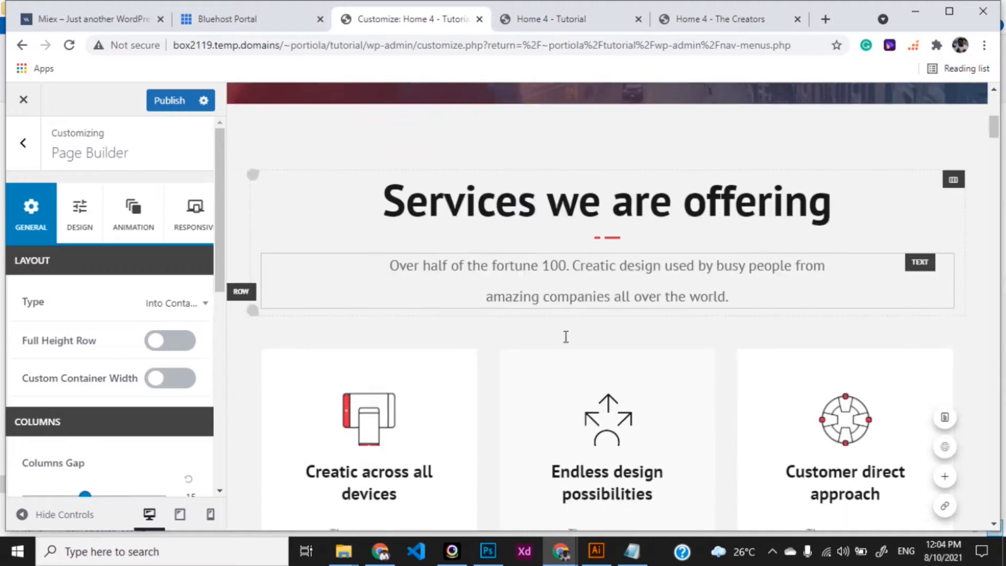
pyautogui.scroll(-10, 566, 337)
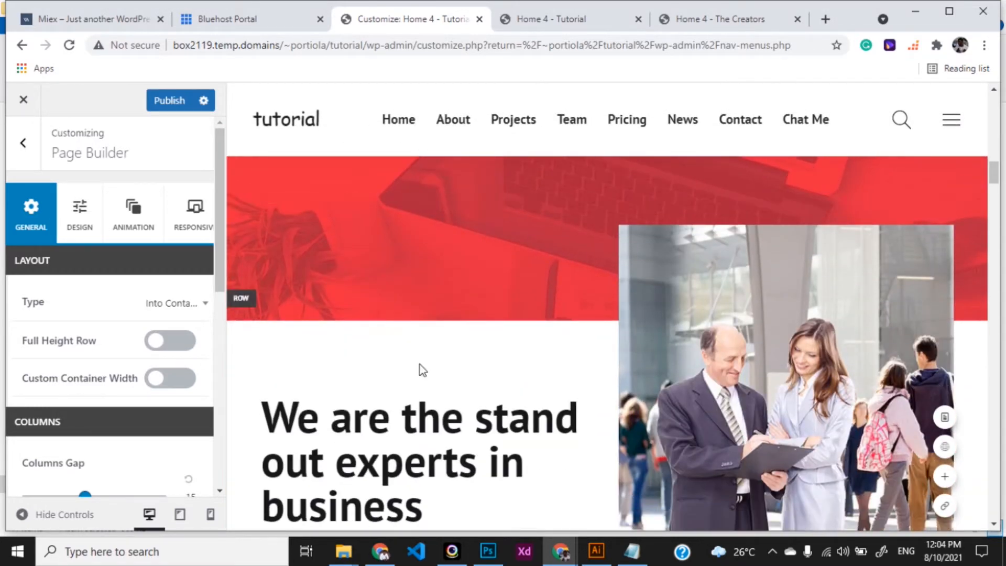
pyautogui.scroll(-7, 419, 364)
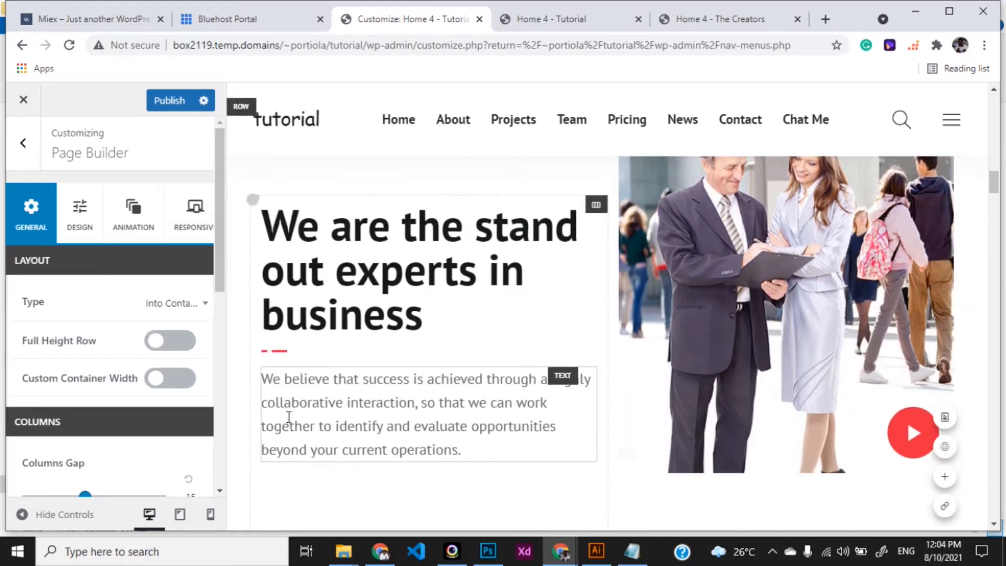
pyautogui.scroll(5, 371, 317)
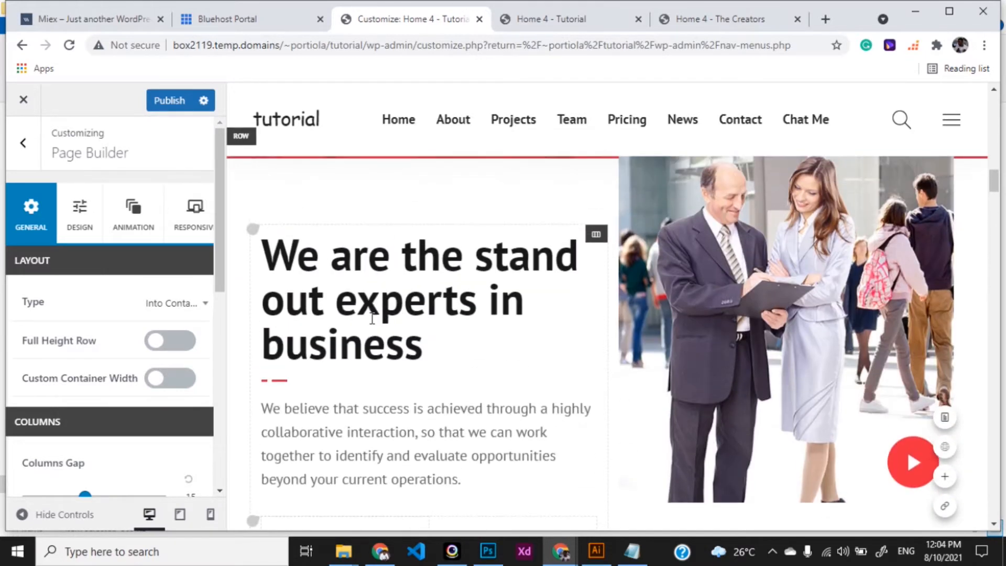
pyautogui.scroll(1, 372, 318)
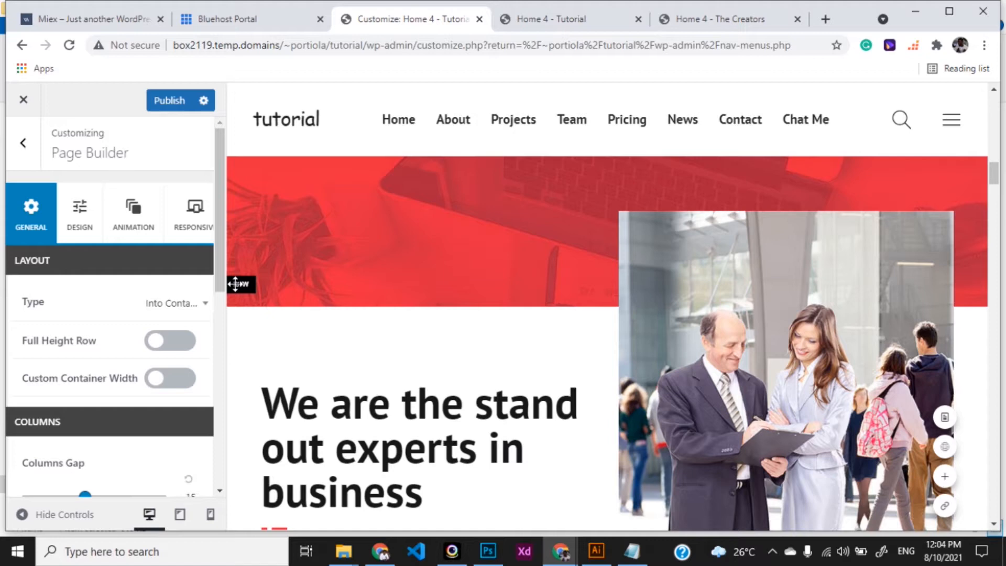
pyautogui.moveTo(235, 283); pyautogui.dragTo(249, 190)
pyautogui.moveTo(234, 311)
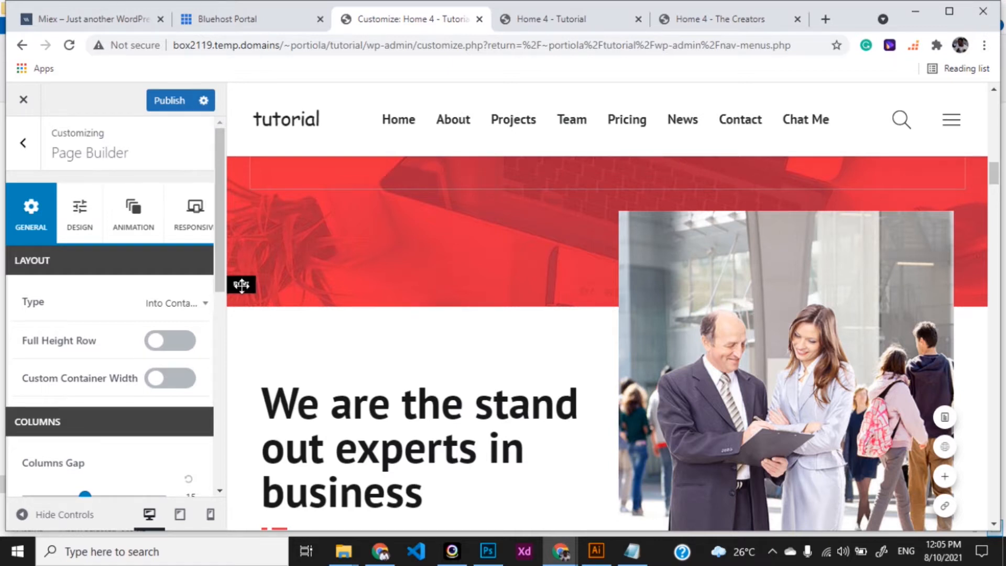
pyautogui.moveTo(241, 284); pyautogui.dragTo(245, 152)
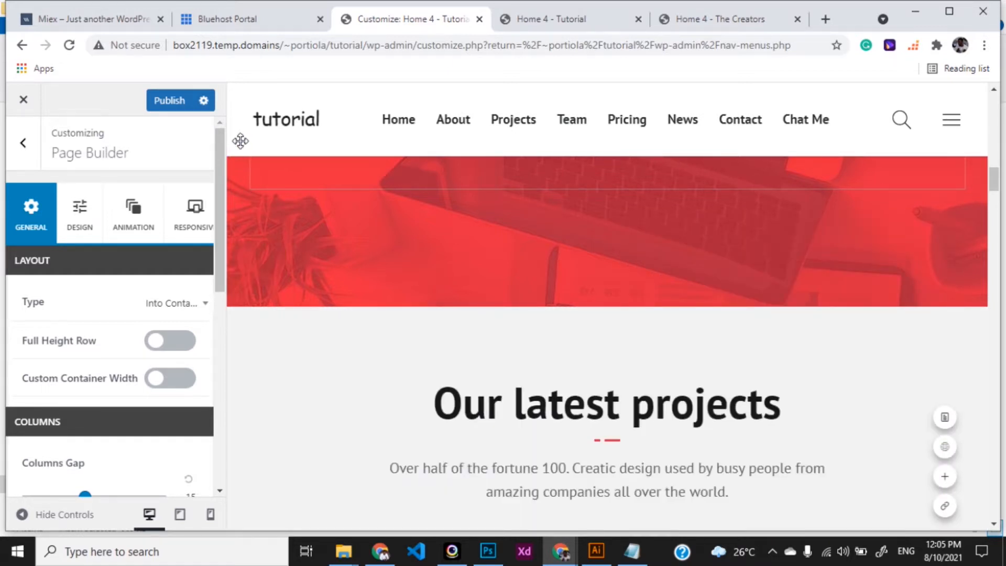
pyautogui.moveTo(237, 109); pyautogui.dragTo(280, 147)
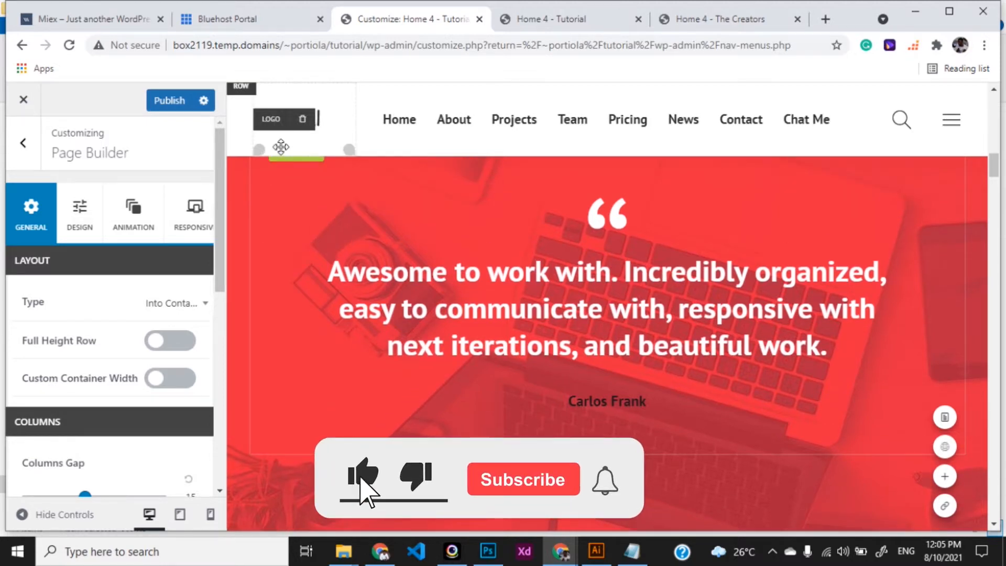
pyautogui.moveTo(281, 148); pyautogui.dragTo(280, 148)
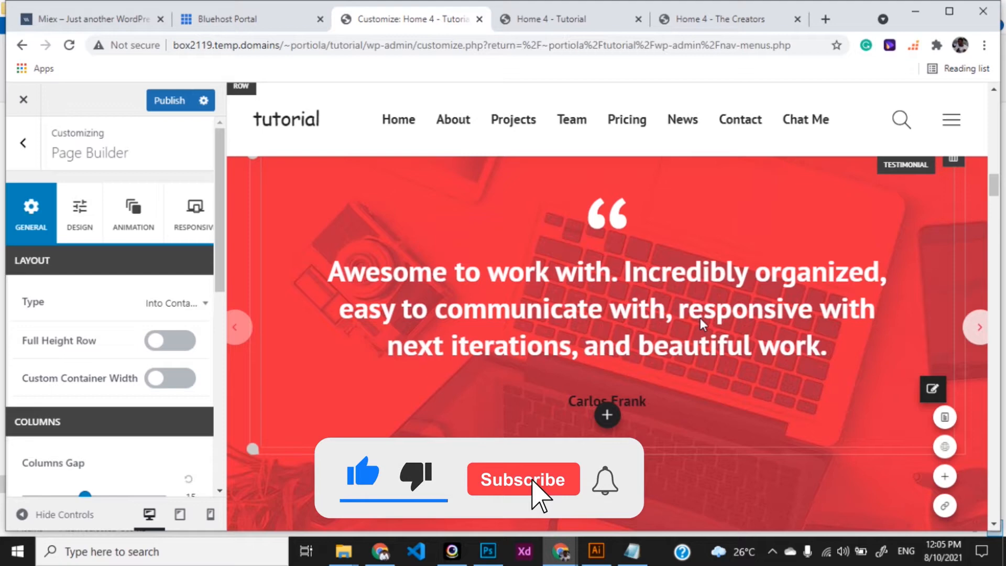
# - Move the "We are the stand out experts in business" row above the row with the three service boxes
pyautogui.click(995, 91)
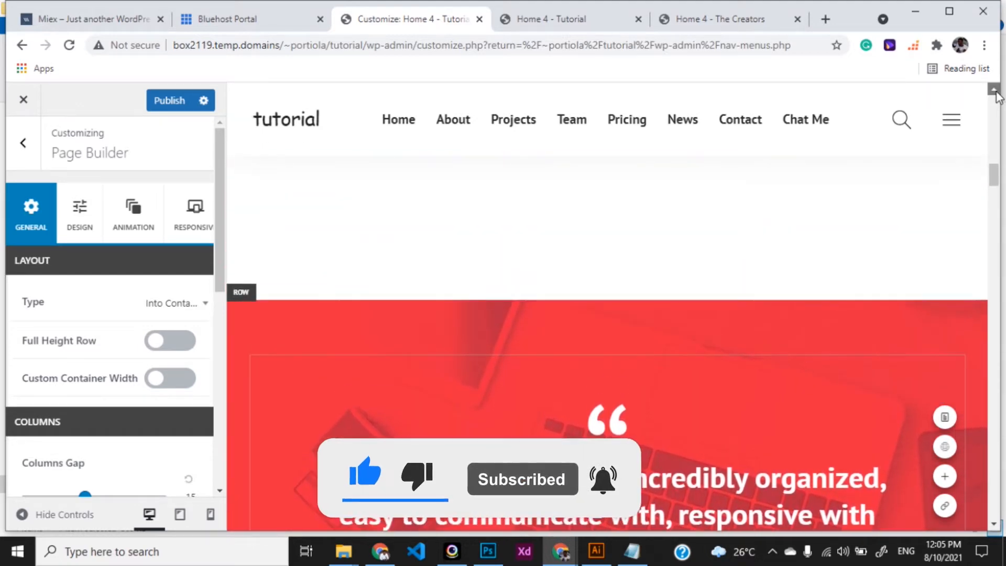
pyautogui.click(995, 91)
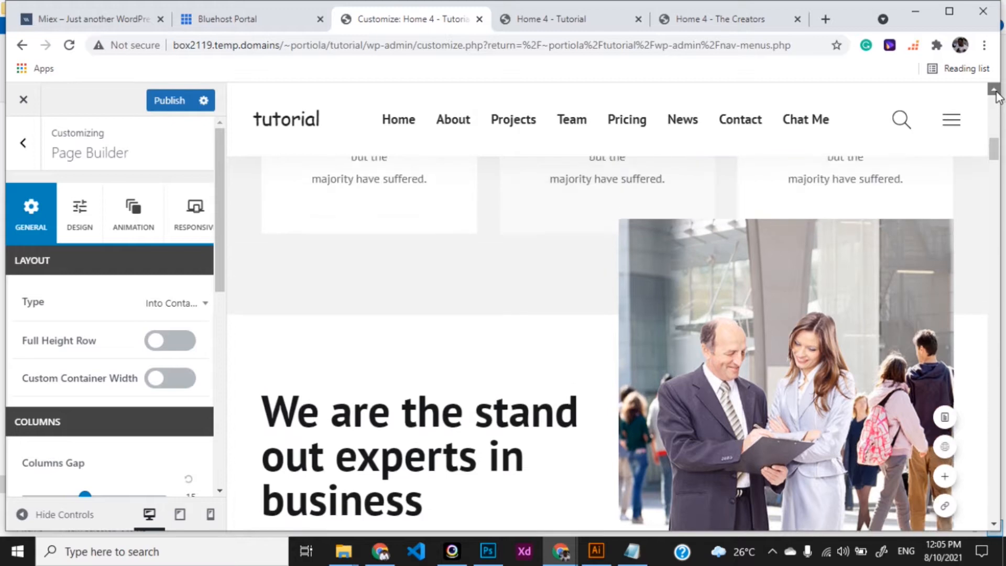
pyautogui.click(995, 91)
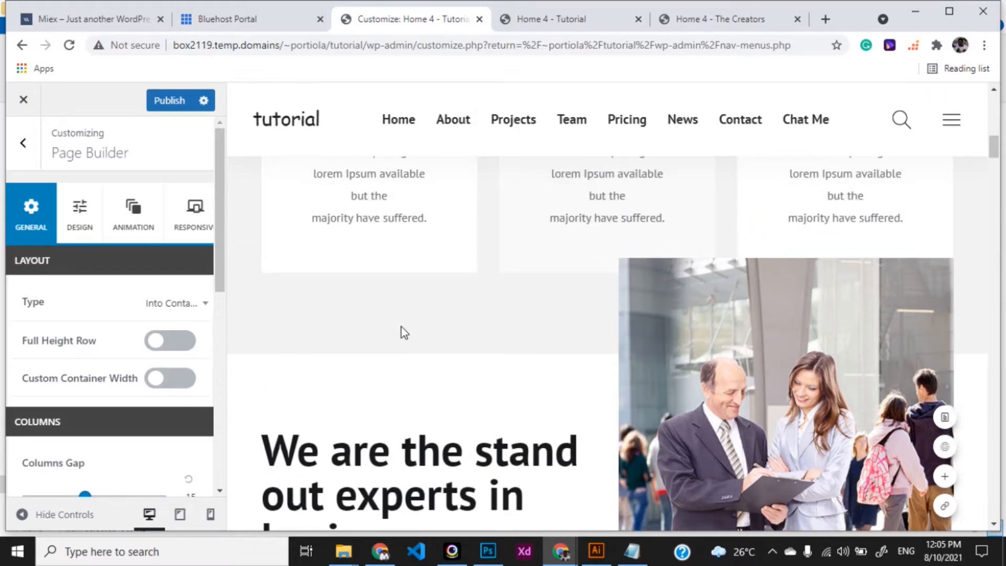
pyautogui.moveTo(996, 153); pyautogui.dragTo(998, 130)
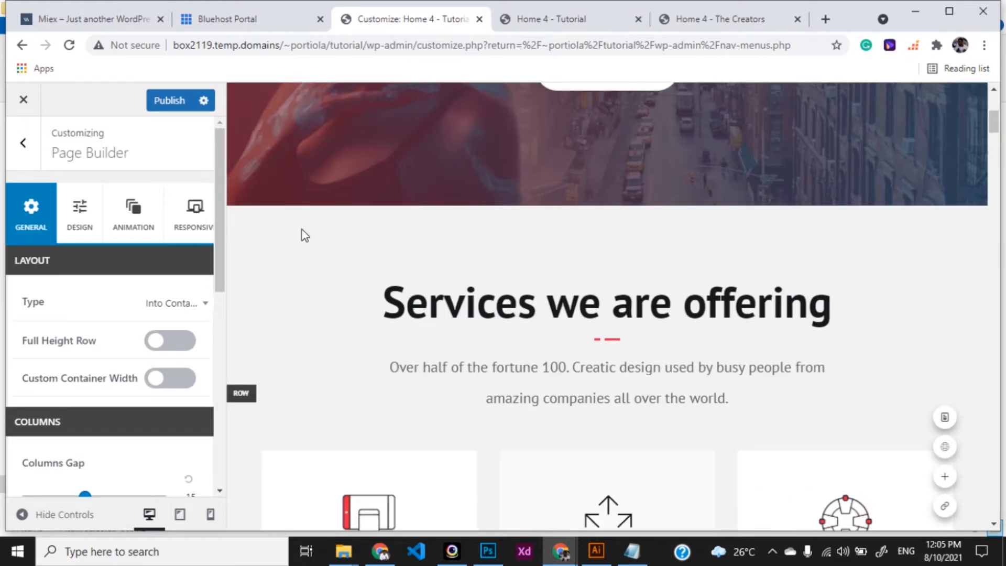
pyautogui.moveTo(994, 121); pyautogui.dragTo(996, 151)
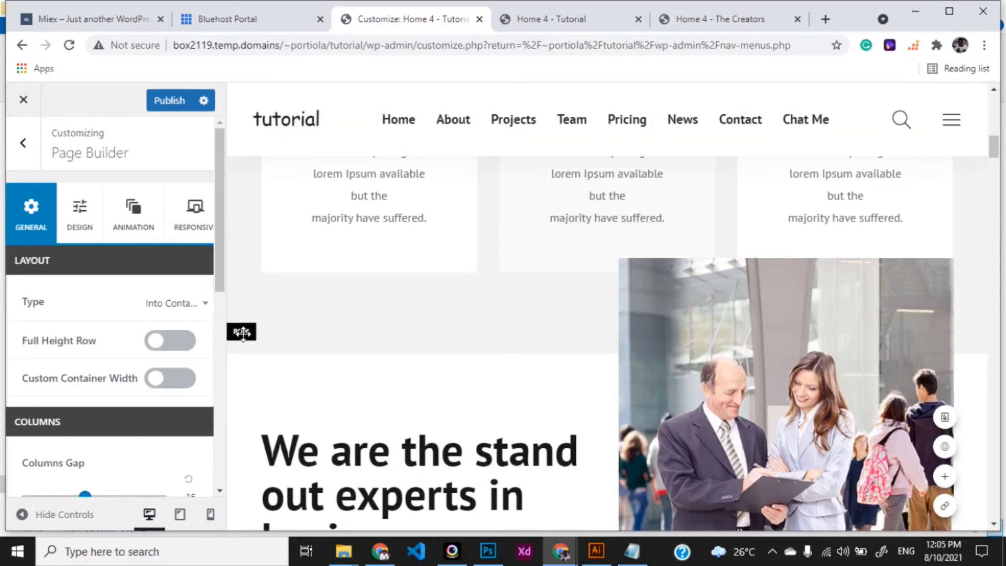
pyautogui.moveTo(240, 198); pyautogui.dragTo(239, 87)
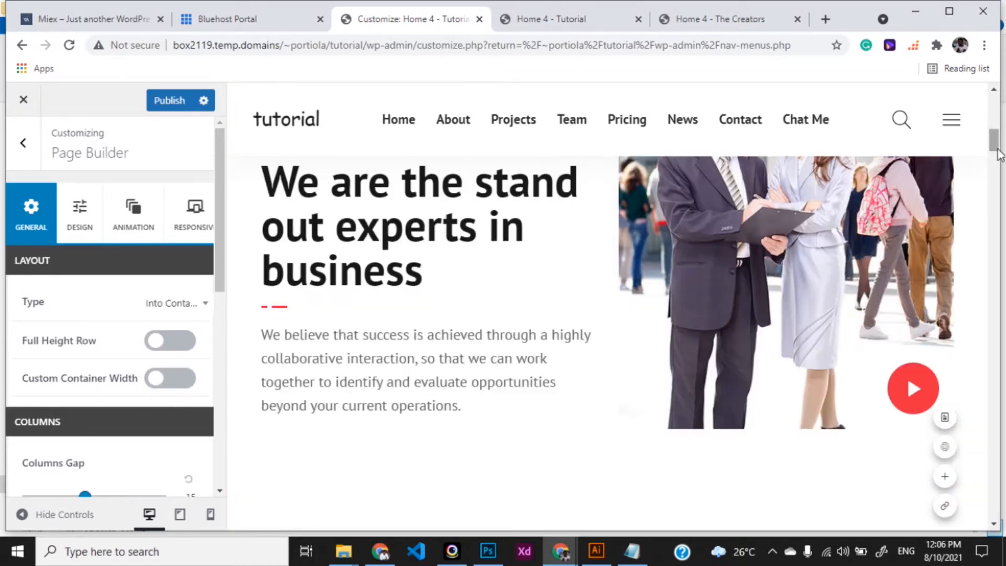
# - Move the "Services we are offering" heading row below the "We are the stand out experts in business" row
pyautogui.moveTo(995, 148)
pyautogui.mouseDown()
pyautogui.moveTo(995, 124)
pyautogui.moveTo(996, 147)
pyautogui.moveTo(996, 133)
pyautogui.mouseUp()
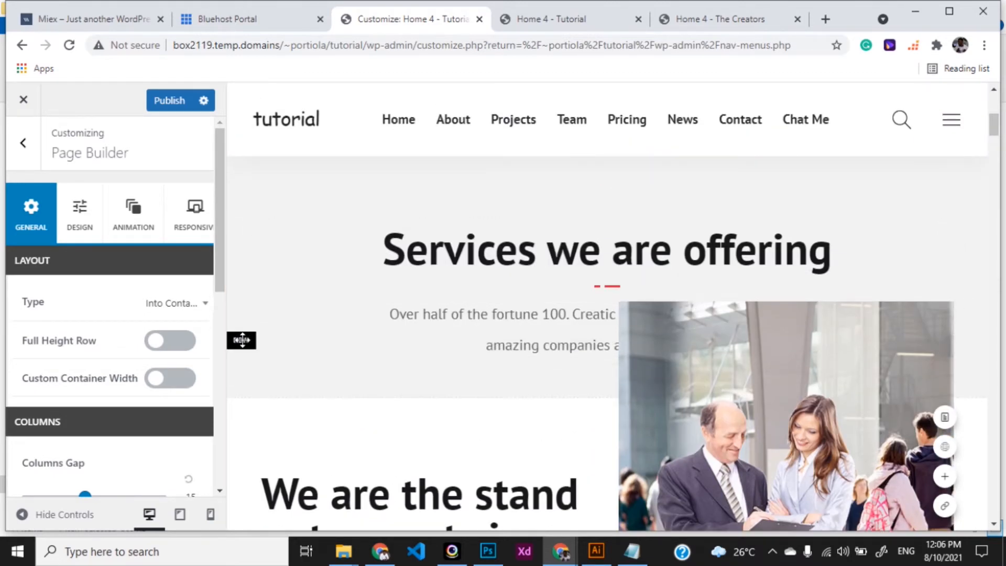
pyautogui.moveTo(241, 340); pyautogui.dragTo(239, 548)
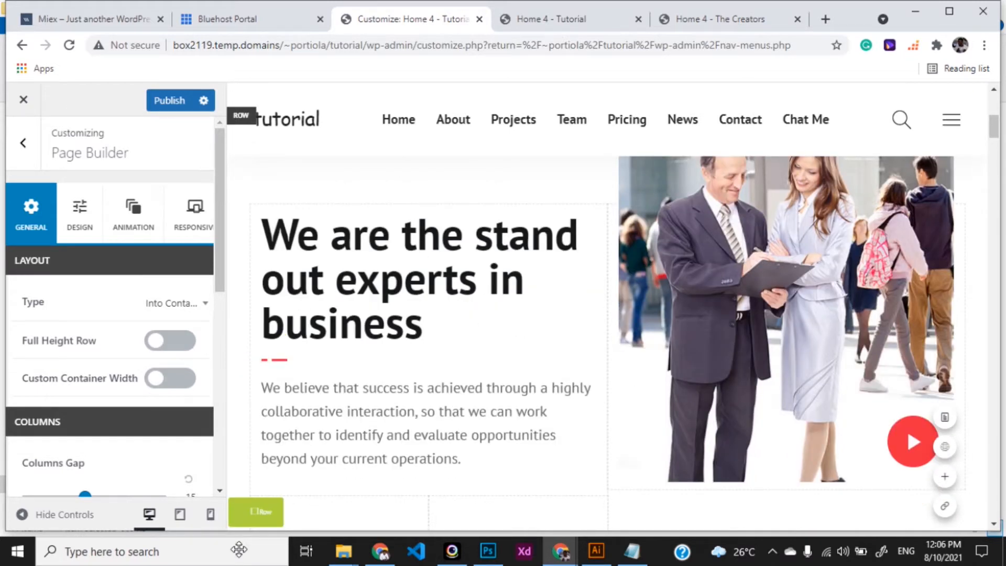
pyautogui.moveTo(239, 548); pyautogui.dragTo(258, 479)
pyautogui.moveTo(999, 133)
pyautogui.mouseDown()
pyautogui.moveTo(998, 167)
pyautogui.moveTo(997, 112)
pyautogui.moveTo(998, 153)
pyautogui.moveTo(1002, 135)
pyautogui.mouseUp()
pyautogui.moveTo(1002, 135); pyautogui.dragTo(1003, 125)
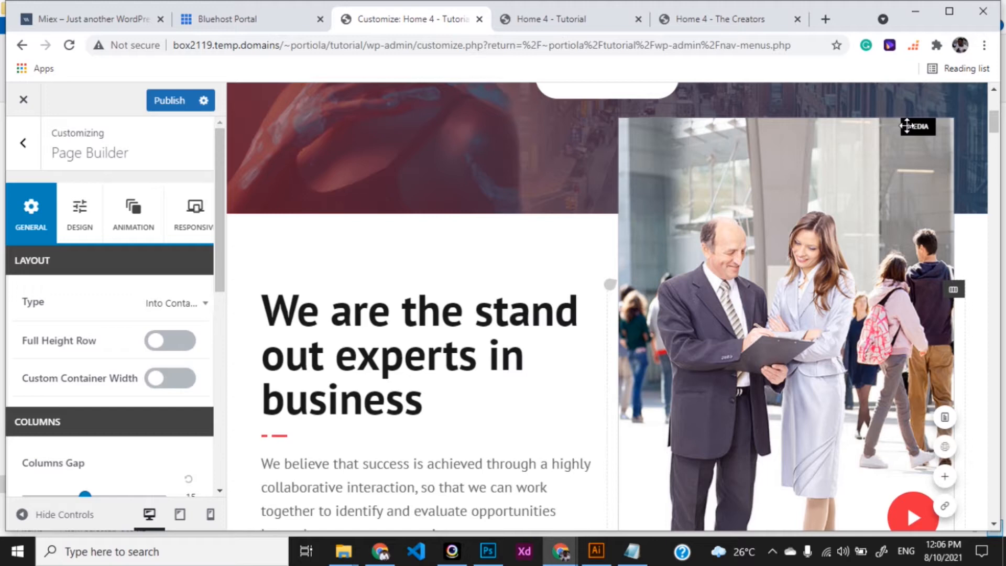
# - Check the "Who we are" section on The Creators site, and replace the customizer's "We are the stand out experts in business" heading with "About Us"
pyautogui.click(558, 22)
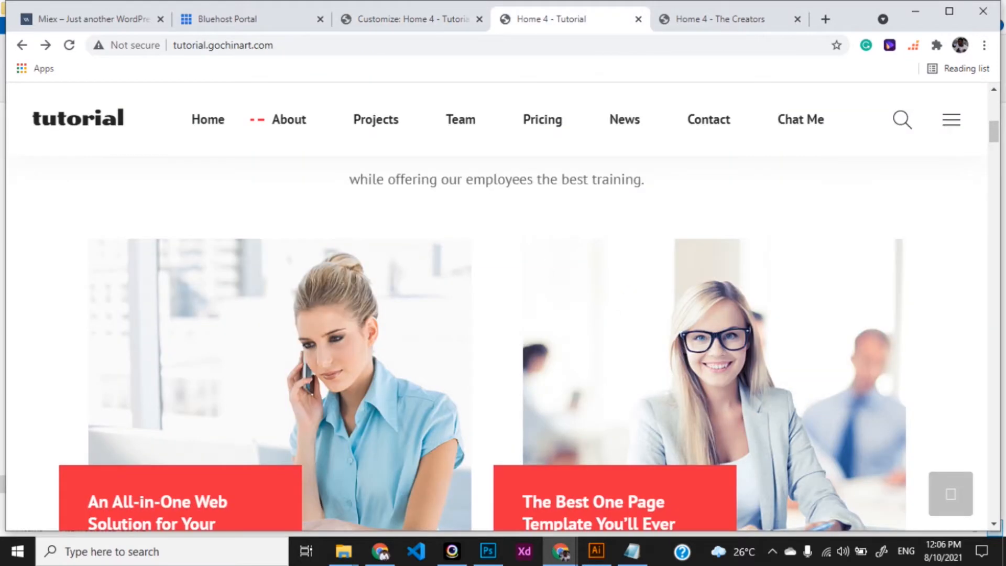
pyautogui.click(681, 21)
pyautogui.scroll(-4, 589, 382)
pyautogui.scroll(-2, 592, 388)
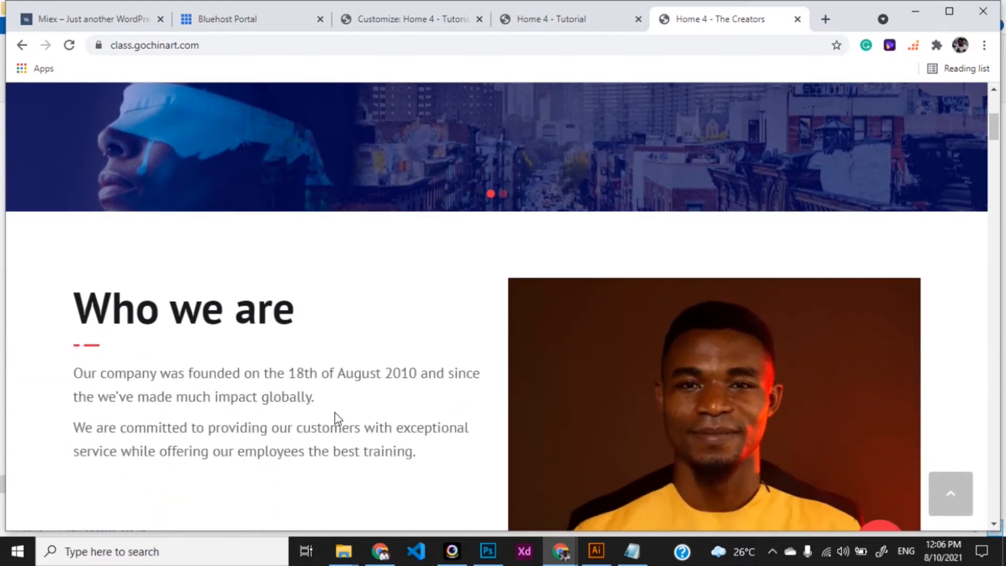
pyautogui.click(414, 19)
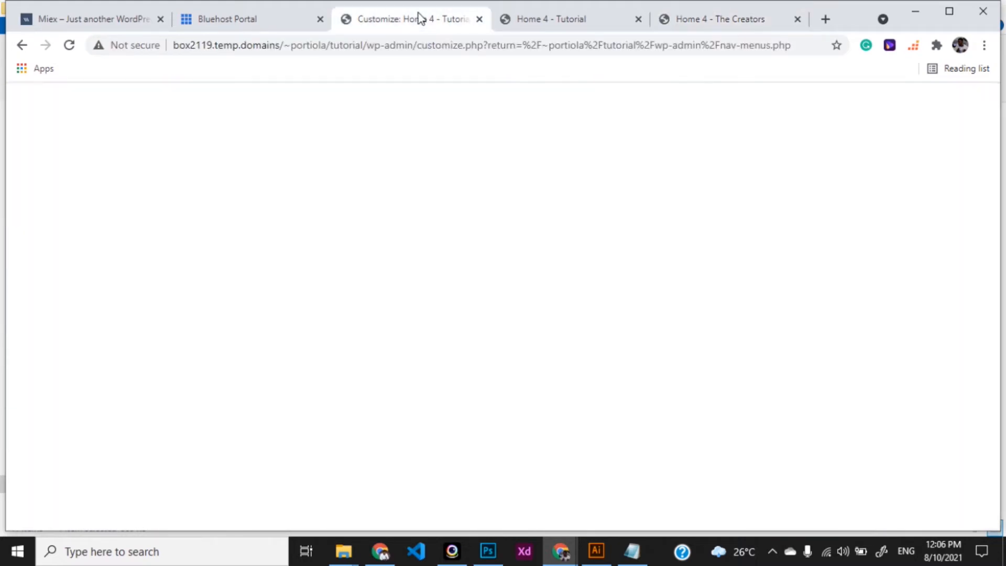
pyautogui.click(445, 322)
pyautogui.moveTo(447, 403); pyautogui.dragTo(365, 339)
pyautogui.hotkey('ctrl', 'a')
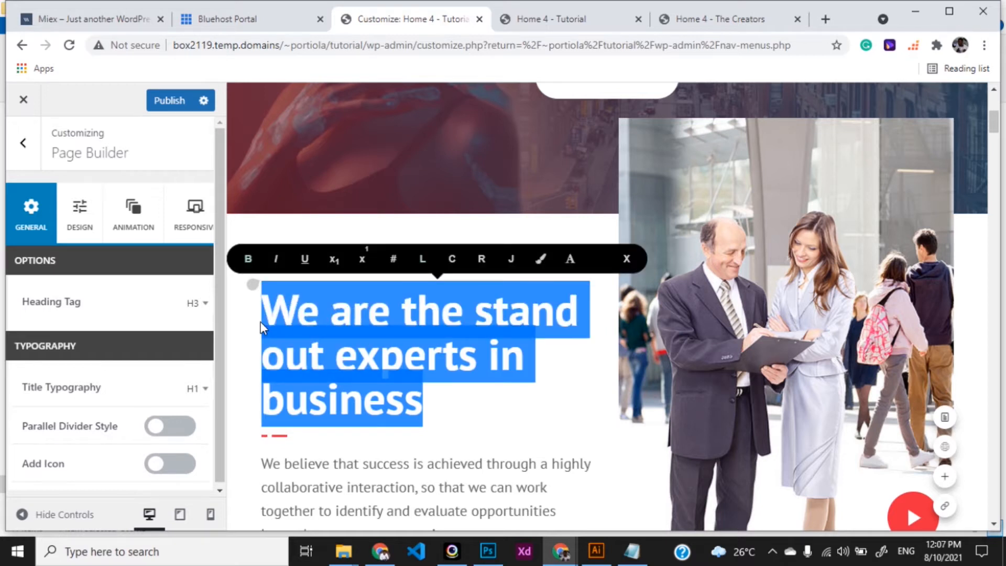
pyautogui.write('About Us')
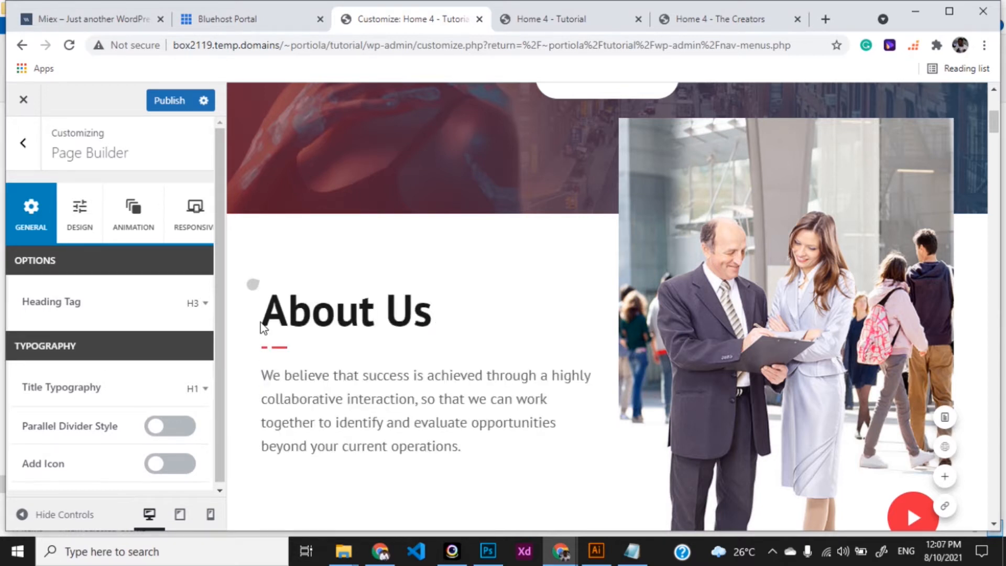
pyautogui.click(292, 378)
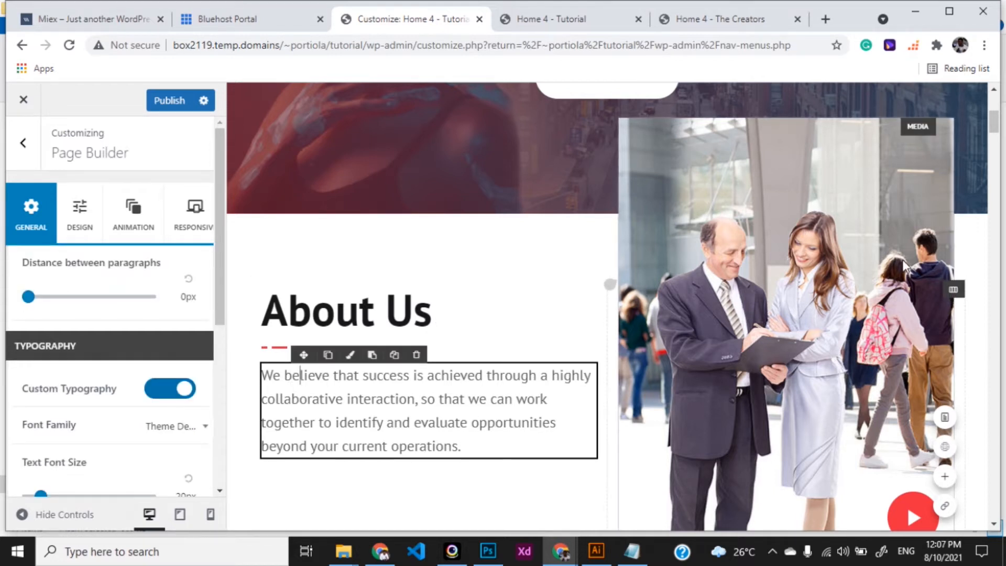
pyautogui.moveTo(469, 440); pyautogui.dragTo(222, 375)
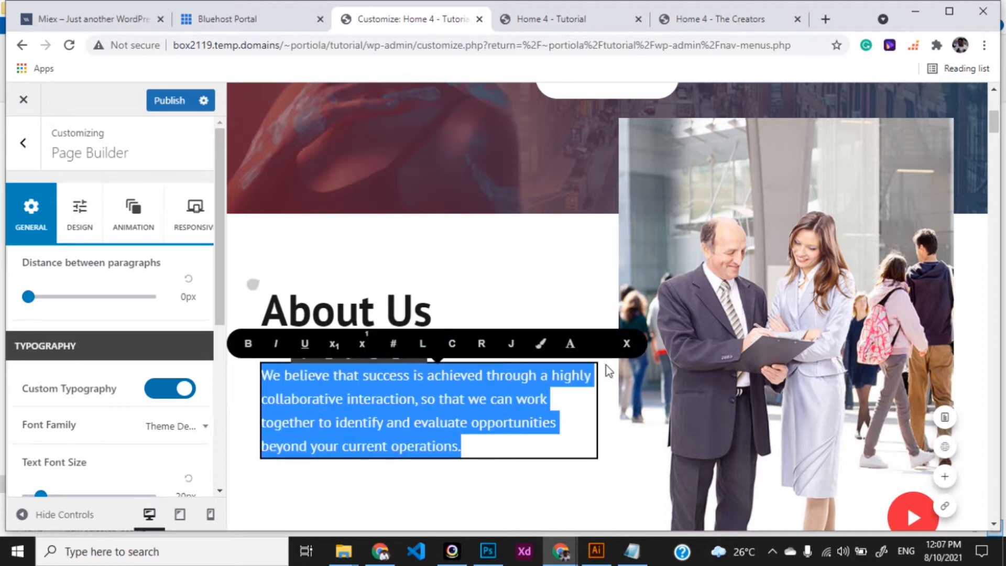
pyautogui.click(570, 231)
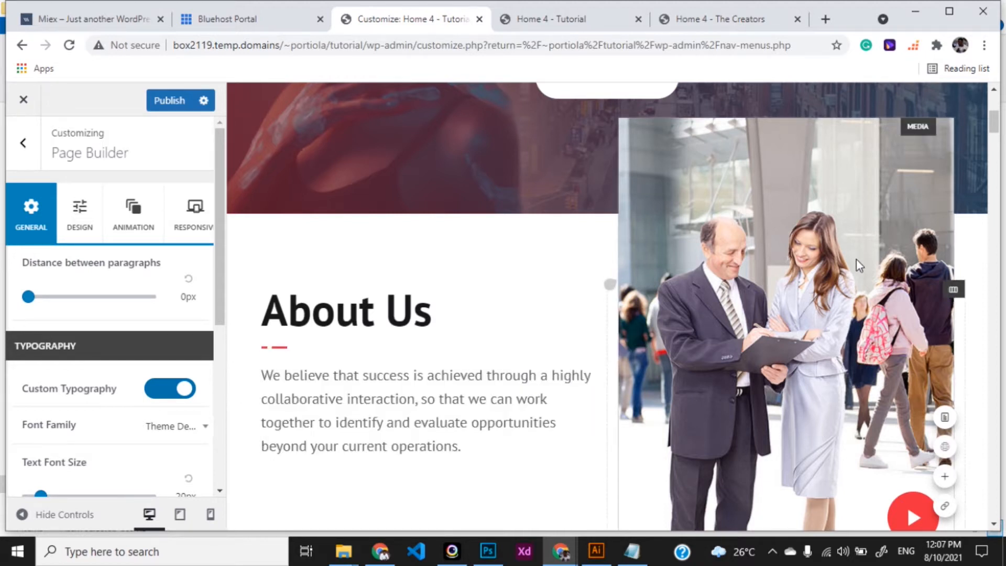
# - Remove the business-people image from the media element beside the "About Us" text and open the media library for a replacement
pyautogui.scroll(-2, 857, 265)
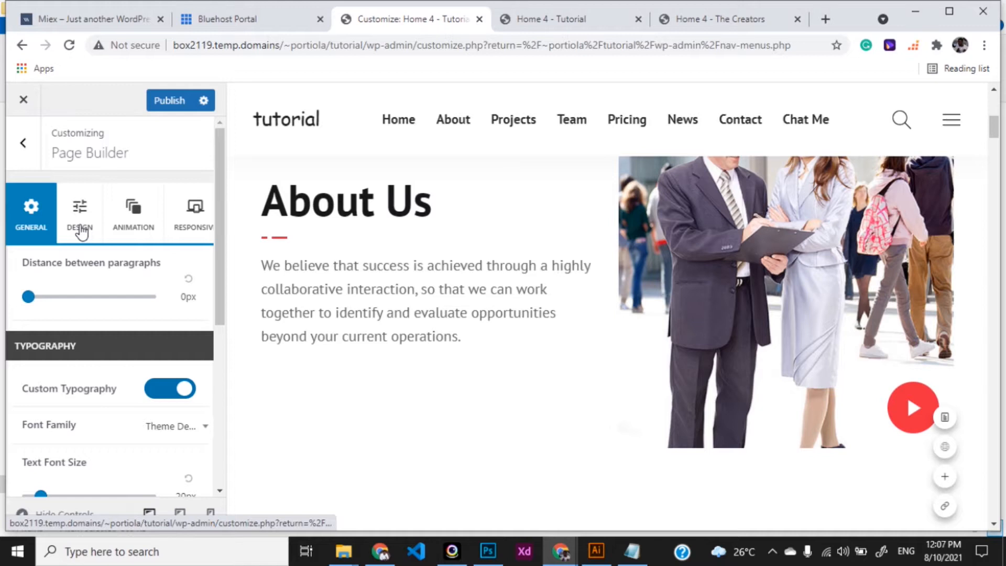
pyautogui.scroll(3, 663, 295)
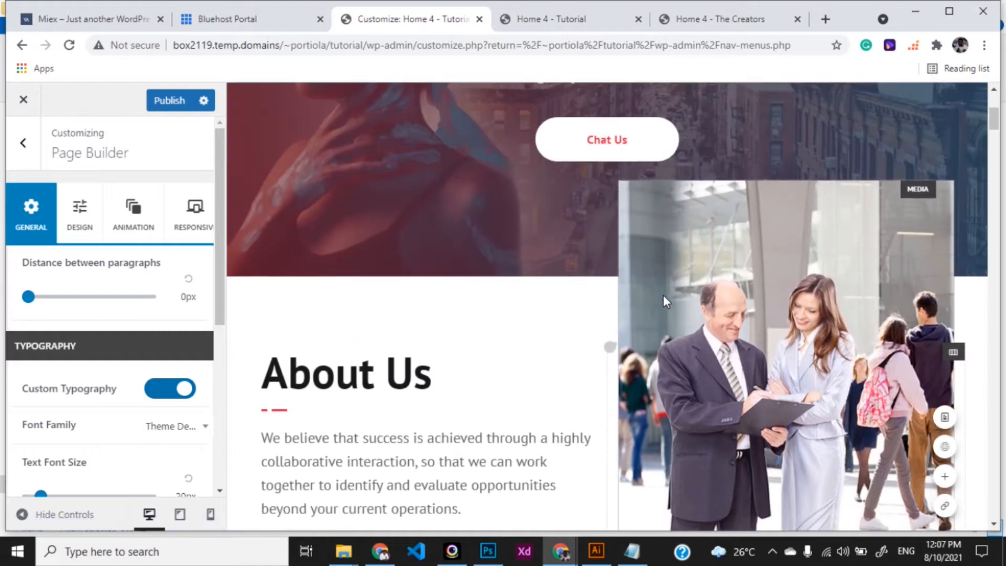
pyautogui.click(915, 189)
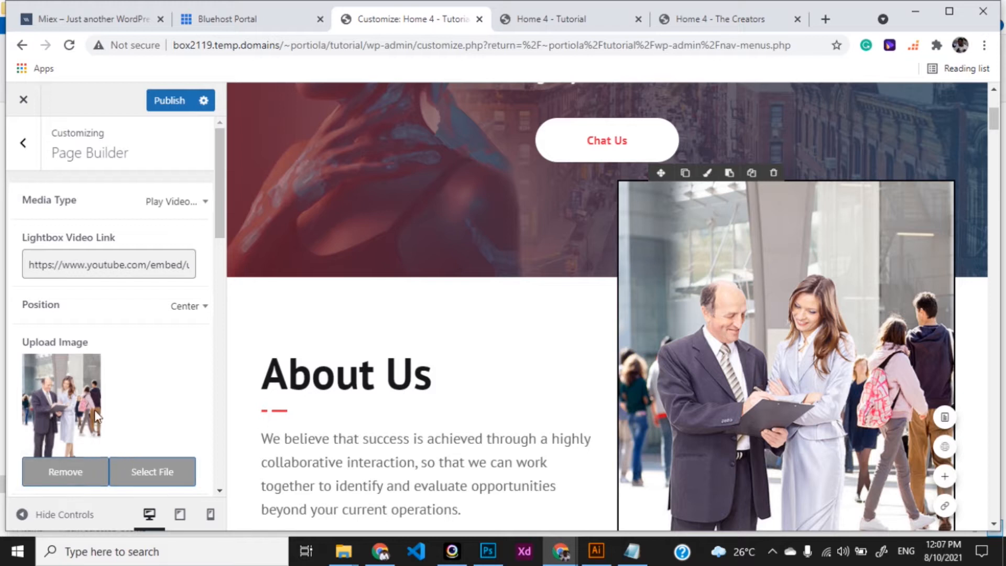
pyautogui.click(77, 466)
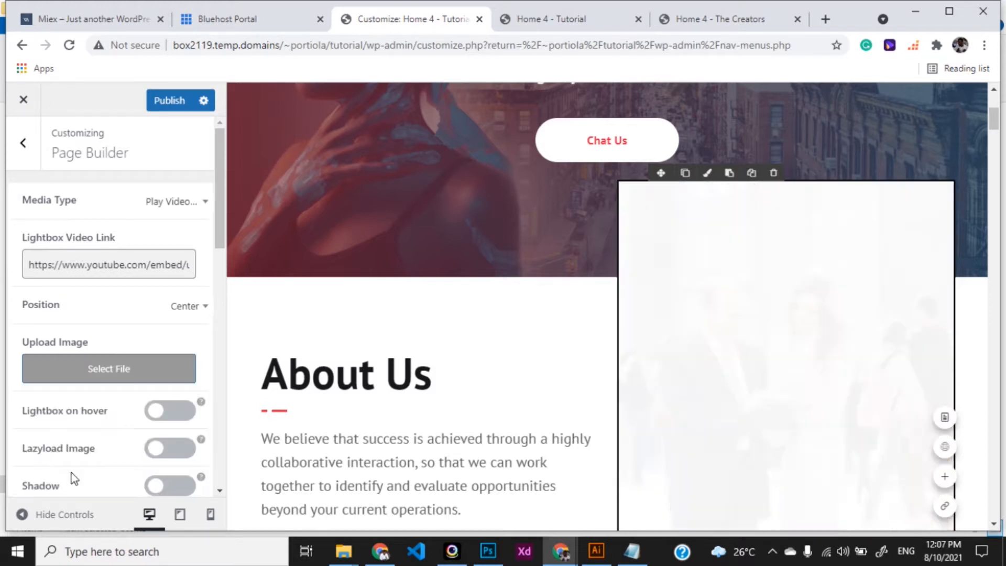
pyautogui.click(116, 375)
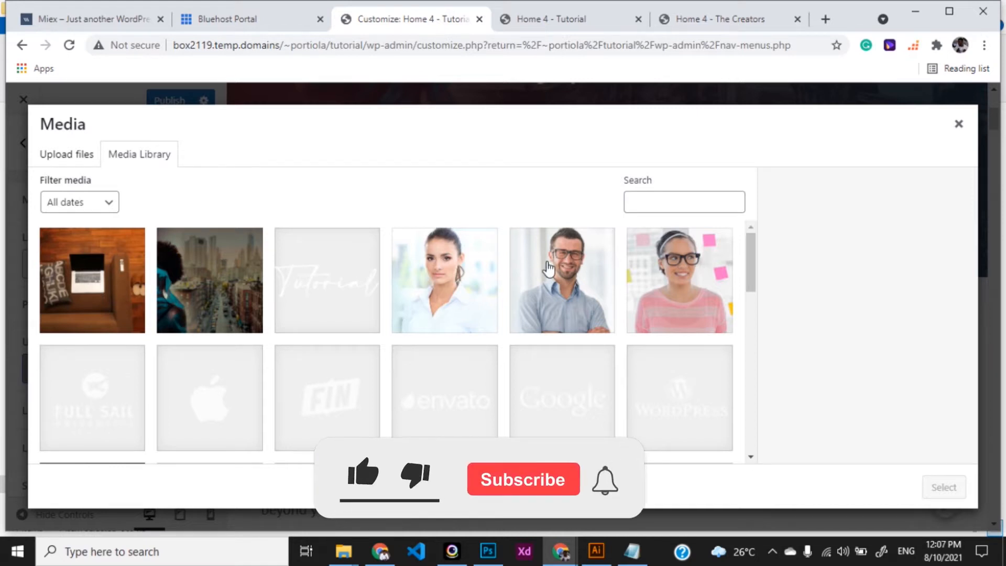
pyautogui.scroll(-3, 548, 268)
# - Upload Gochin.jpg from the ASSETS folder in File Explorer to the WordPress media library
pyautogui.hotkey('alt', 'Tab')
pyautogui.press('Tab')
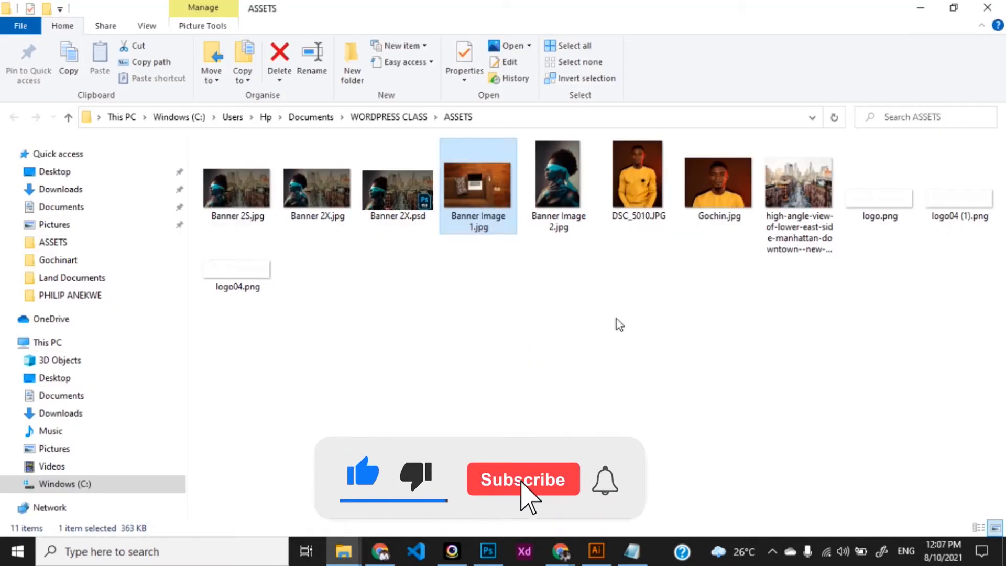
pyautogui.click(716, 190)
pyautogui.hotkey('alt', 'Tab')
pyautogui.moveTo(568, 362); pyautogui.dragTo(423, 306)
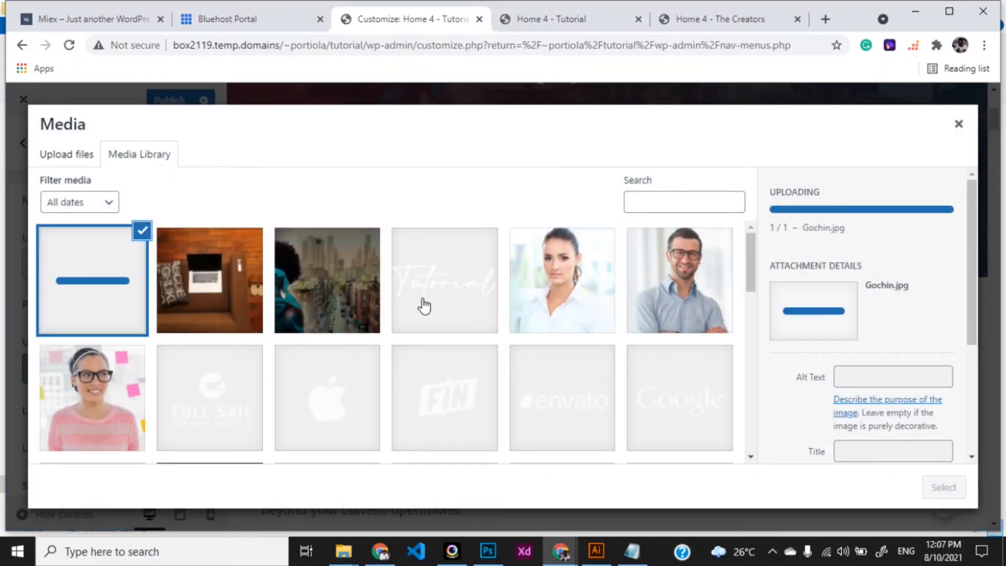
# - Preview Gochin.jpg from the ASSETS folder in Photos, close the viewer and return to the WordPress media library
pyautogui.hotkey('alt', 'Tab')
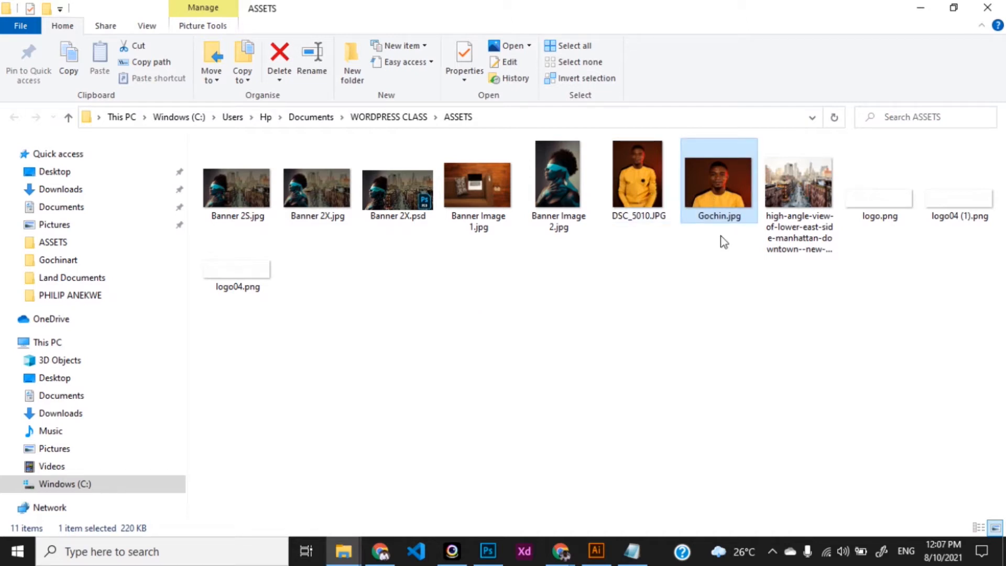
pyautogui.press('Return')
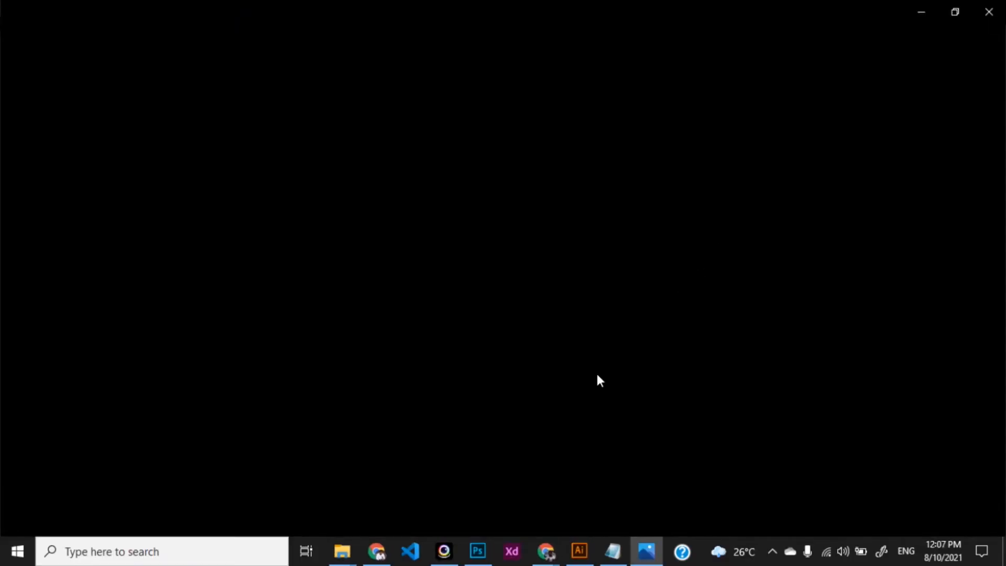
pyautogui.hotkey('alt', 'Tab')
pyautogui.hotkey('alt', 'Tab')
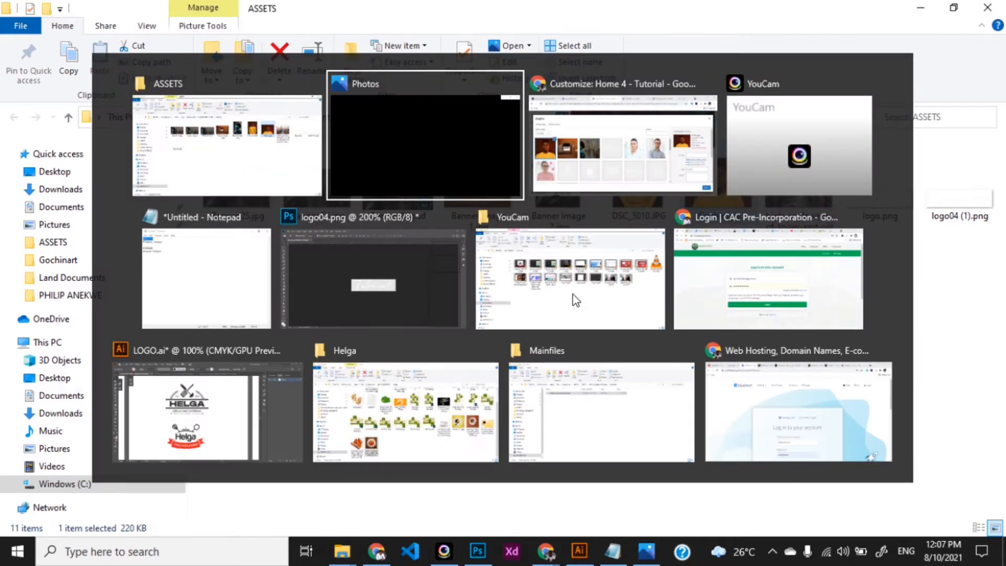
pyautogui.hotkey('alt', 'Tab')
pyautogui.hotkey('alt', 'Tab')
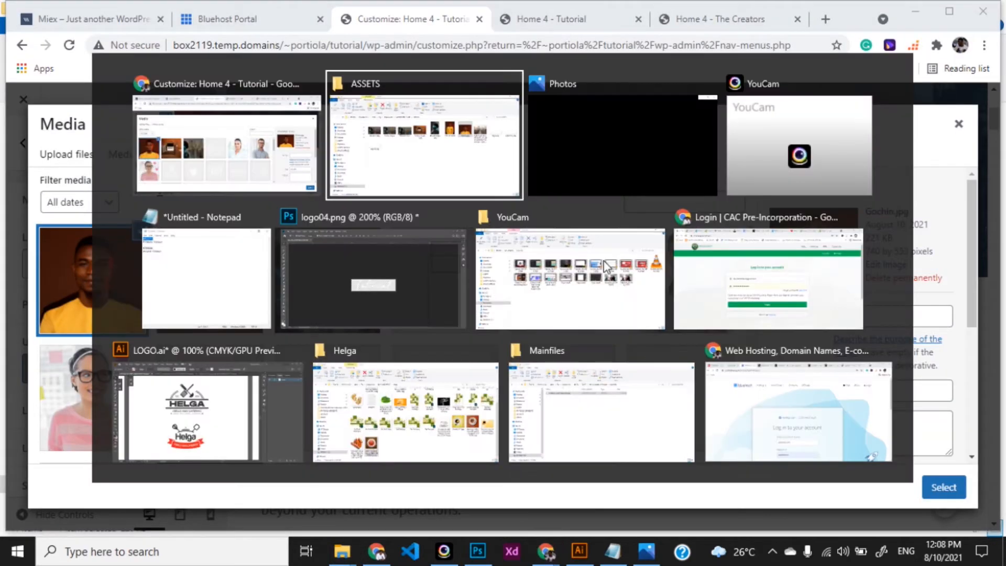
pyautogui.hotkey('alt', 'Tab')
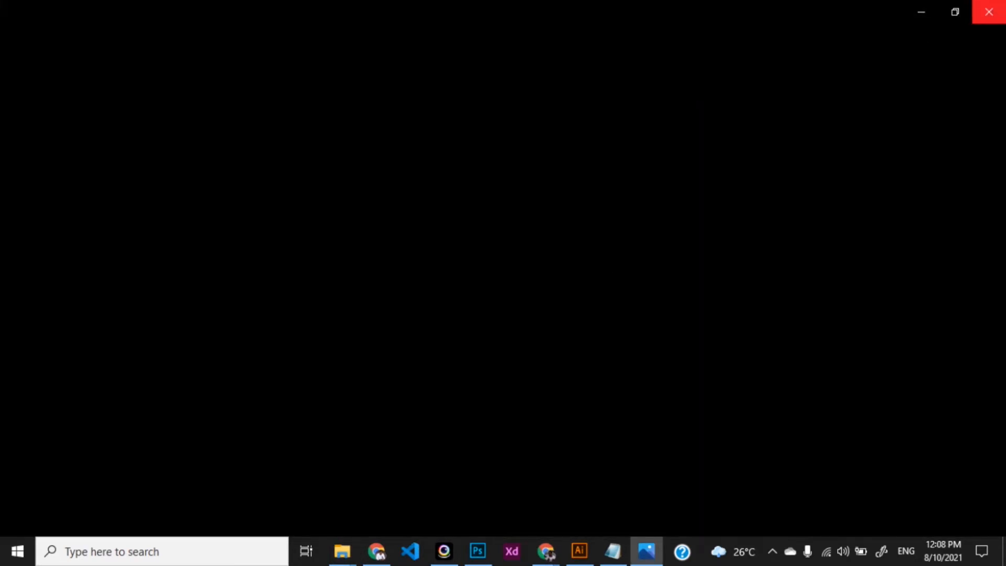
pyautogui.click(991, 14)
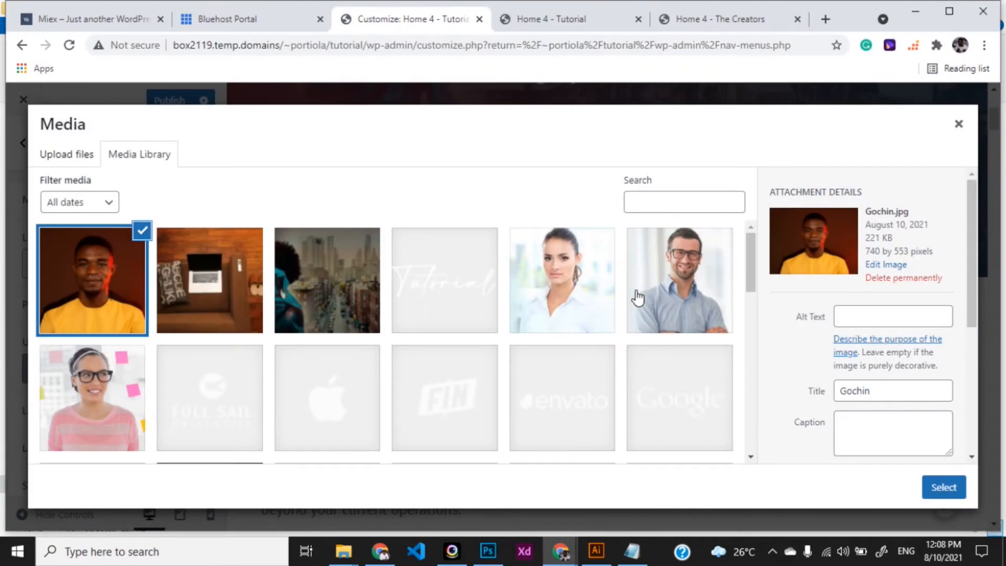
# - Insert the uploaded Gochin.jpg into the media element beside the "About Us" text and set the element's top margin to 0px
pyautogui.click(948, 488)
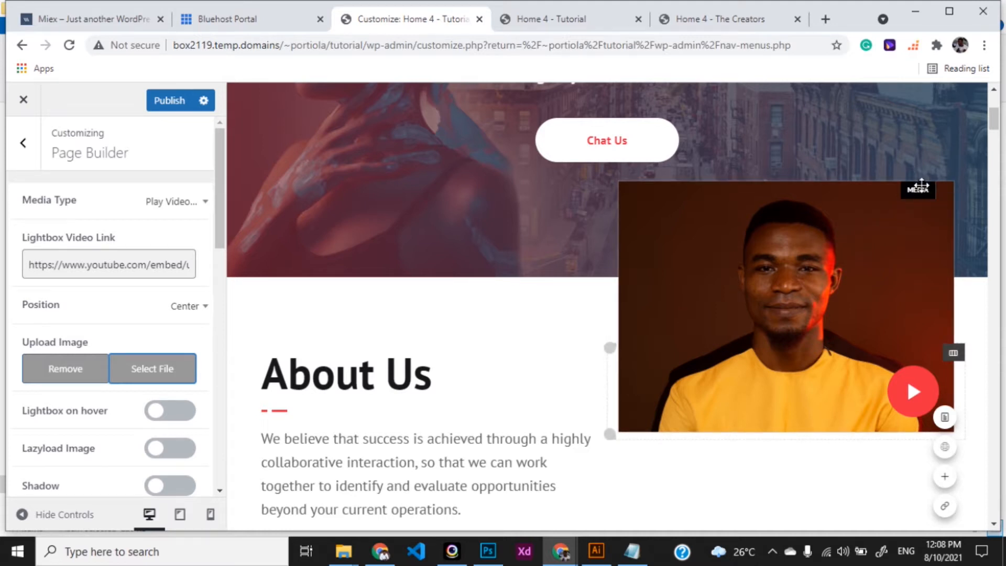
pyautogui.moveTo(221, 215); pyautogui.dragTo(201, 474)
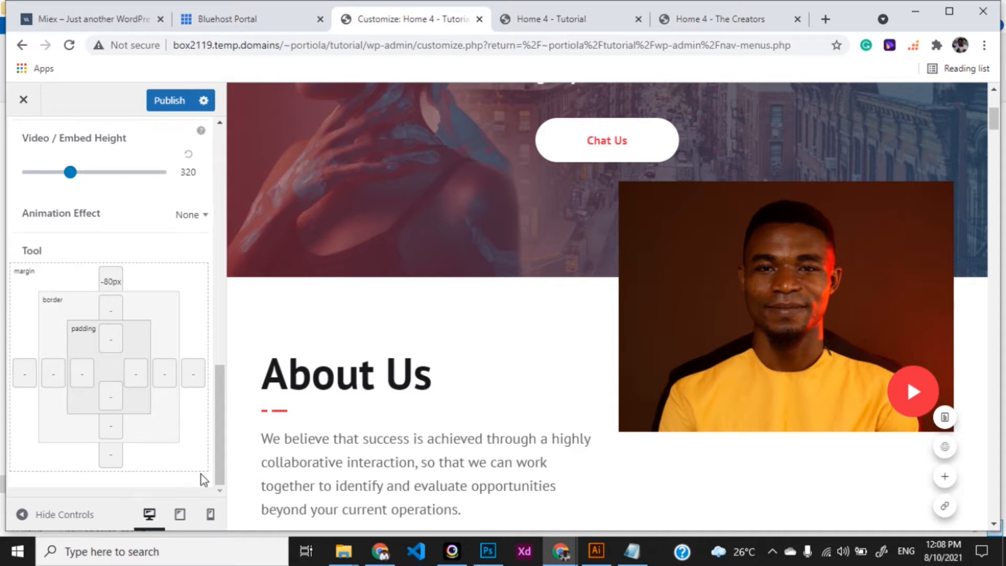
pyautogui.click(111, 280)
pyautogui.click(111, 395)
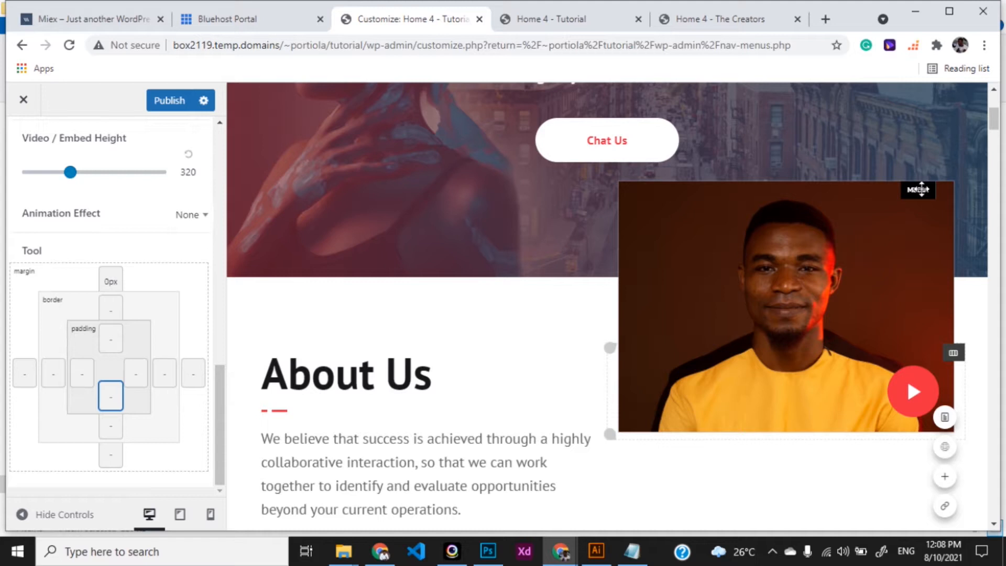
# - Set the top margin of the column holding the "About Us" image to 0px in its design settings
pyautogui.click(954, 360)
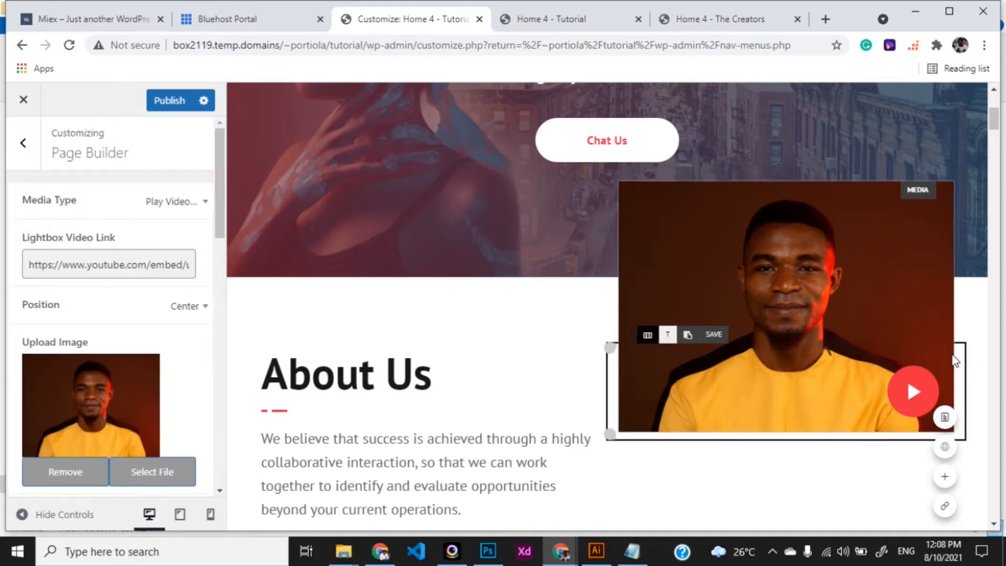
pyautogui.scroll(-4, 89, 310)
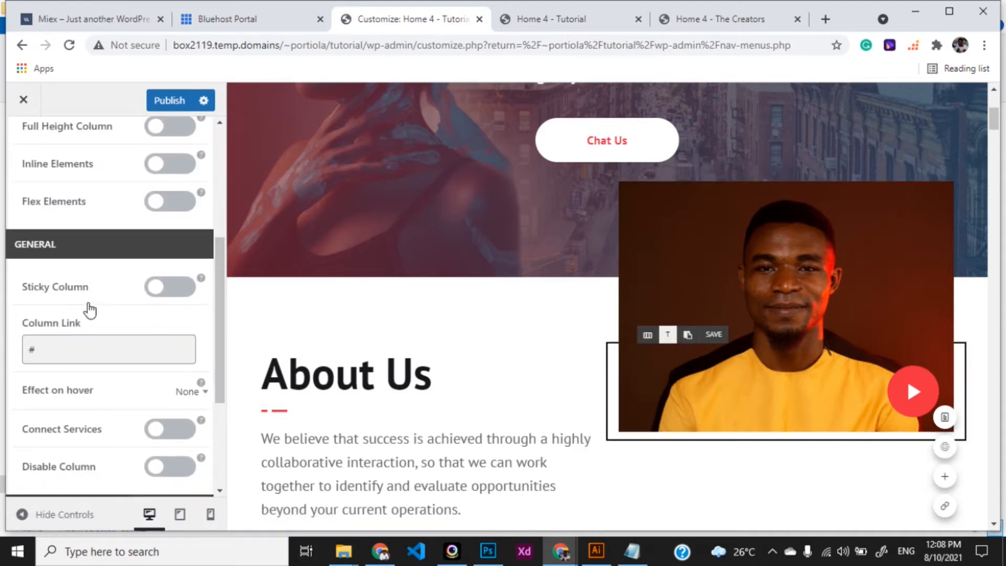
pyautogui.scroll(-4, 90, 310)
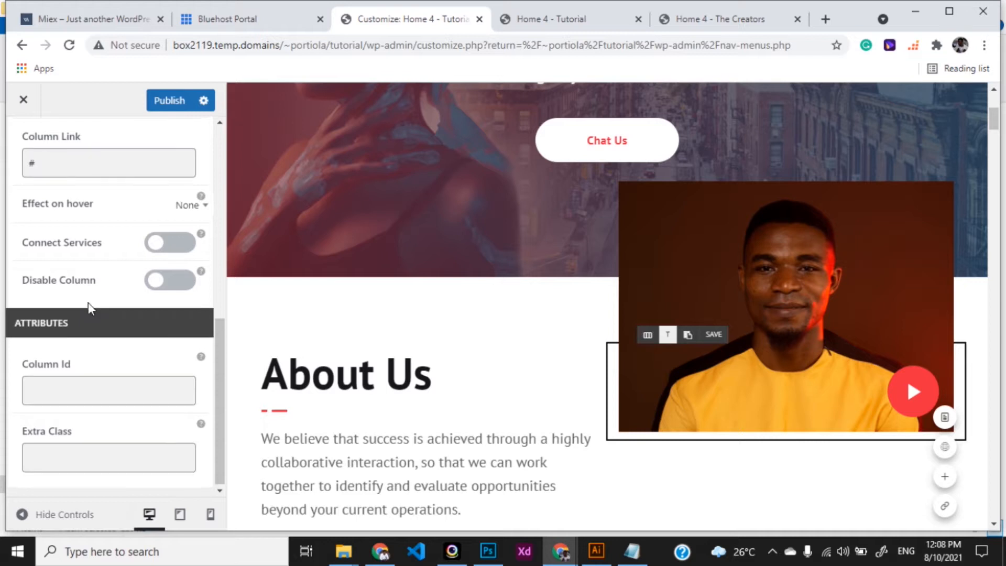
pyautogui.click(82, 229)
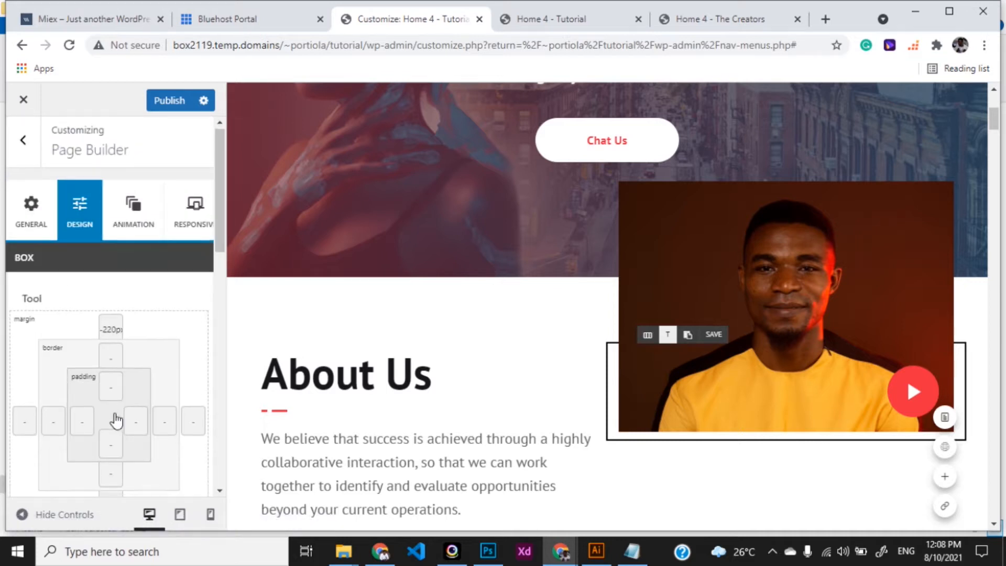
pyautogui.scroll(-1, 116, 421)
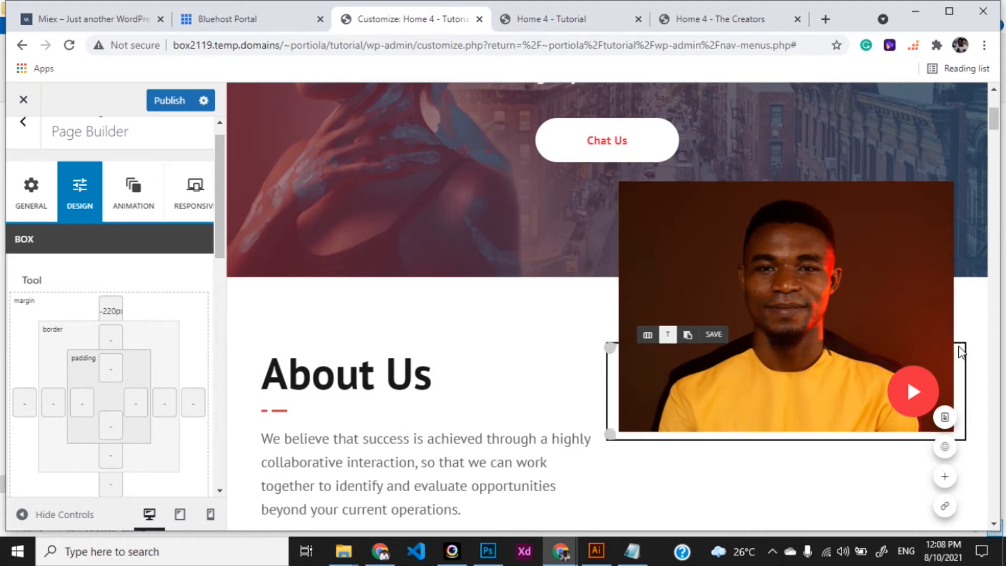
pyautogui.click(645, 335)
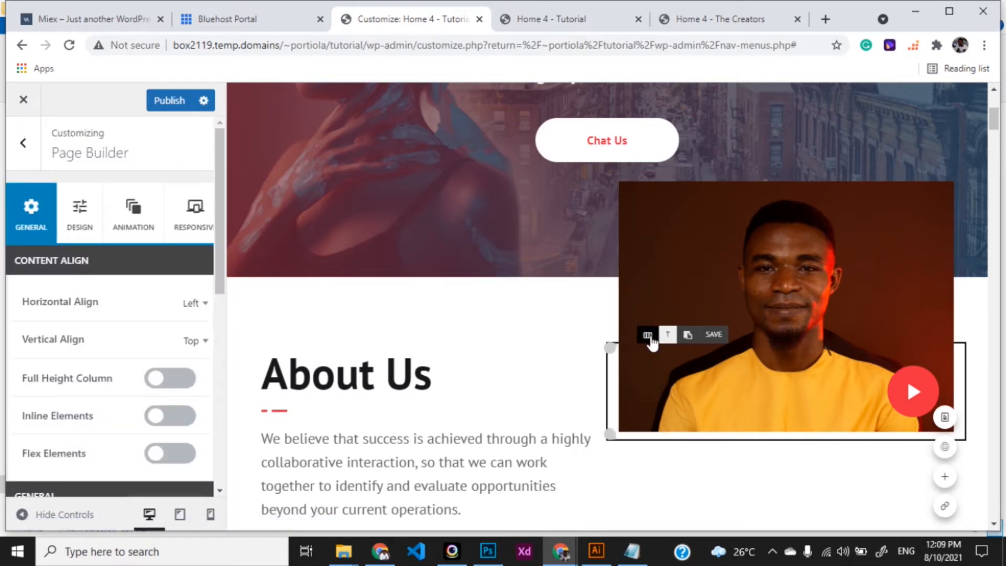
pyautogui.click(649, 338)
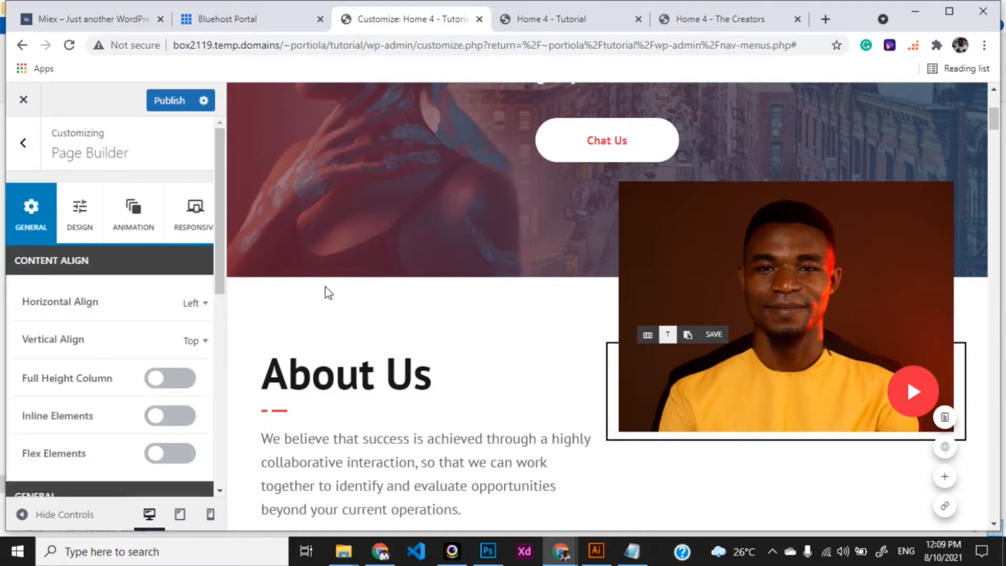
pyautogui.click(79, 222)
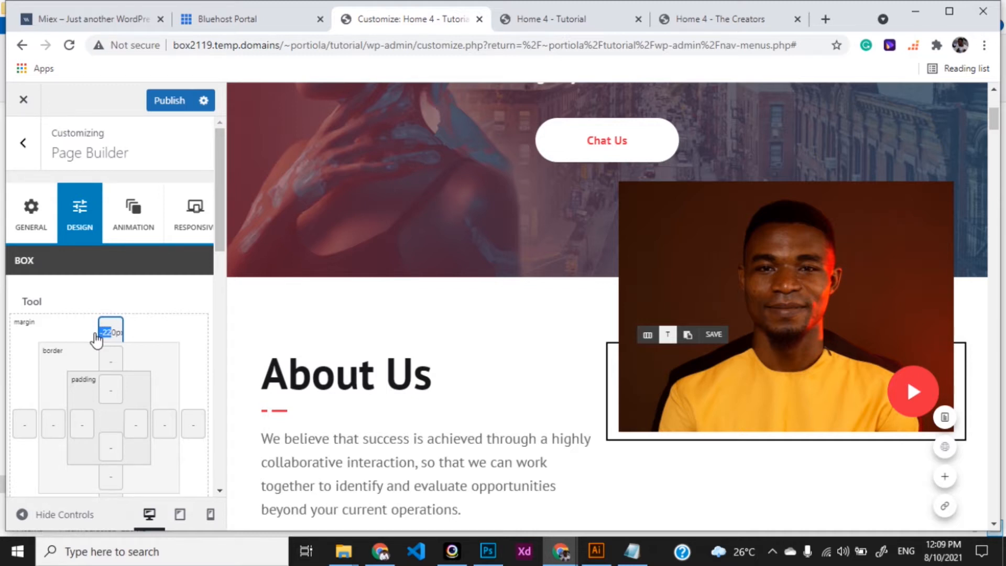
pyautogui.press('BackSpace')
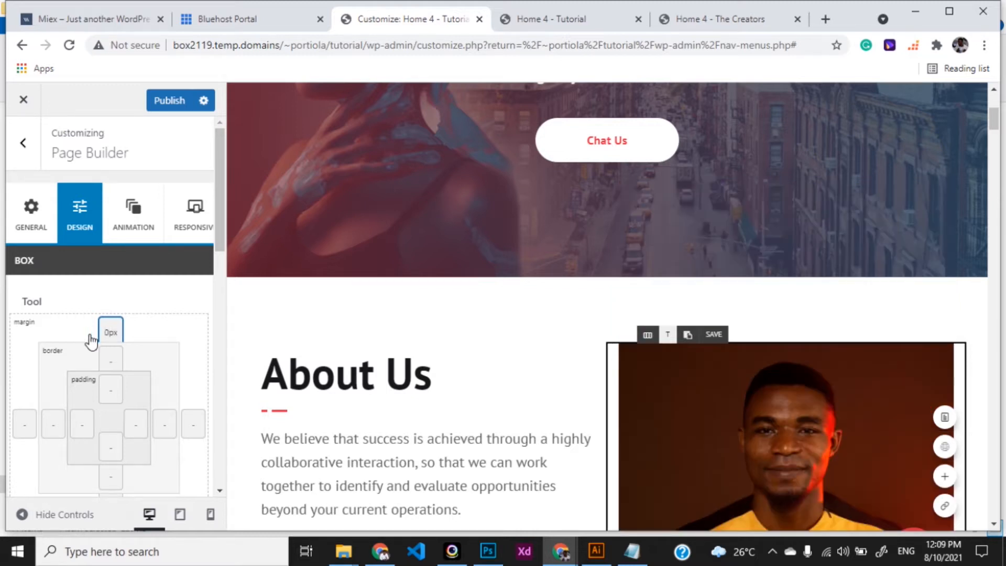
pyautogui.moveTo(990, 122); pyautogui.dragTo(989, 129)
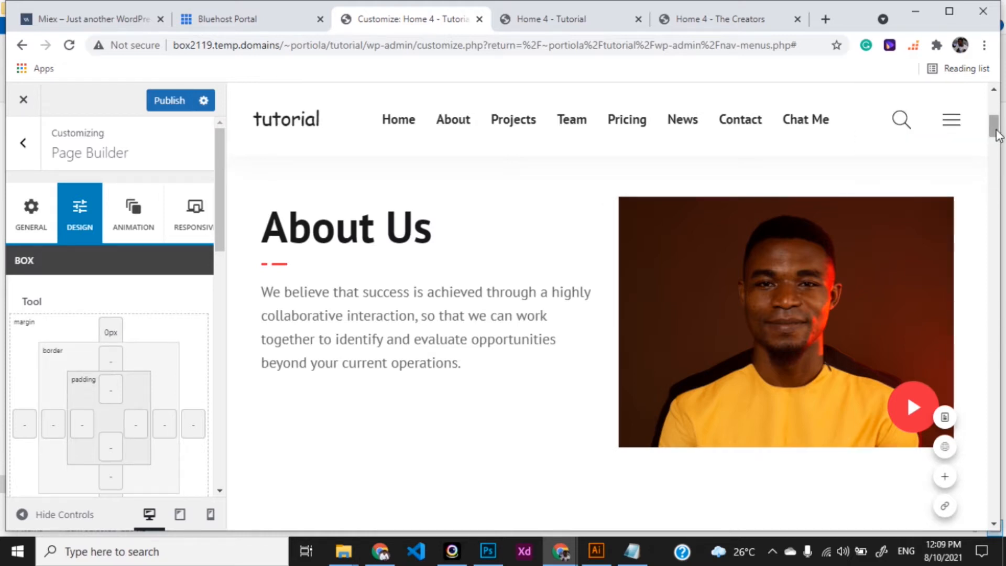
# - Turn on Border Rounded in the border style of the column holding the "About Us" image
pyautogui.scroll(-2, 994, 132)
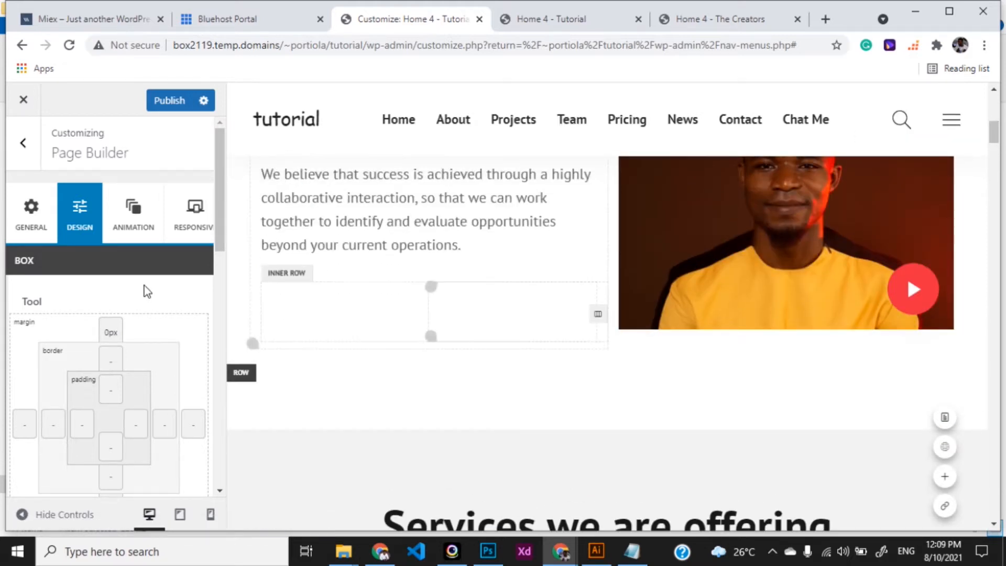
pyautogui.scroll(-5, 217, 240)
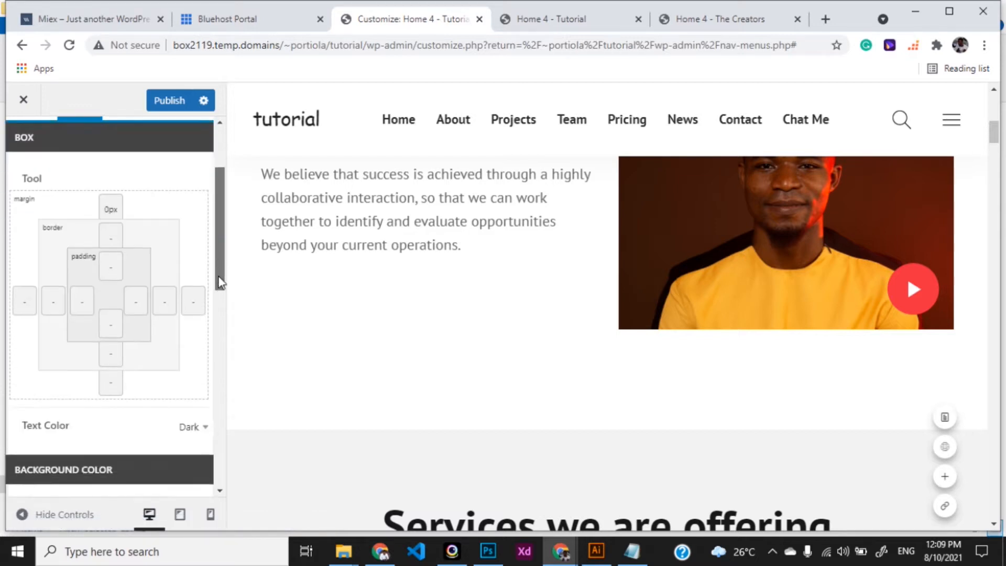
pyautogui.scroll(2, 212, 330)
pyautogui.scroll(-9, 207, 387)
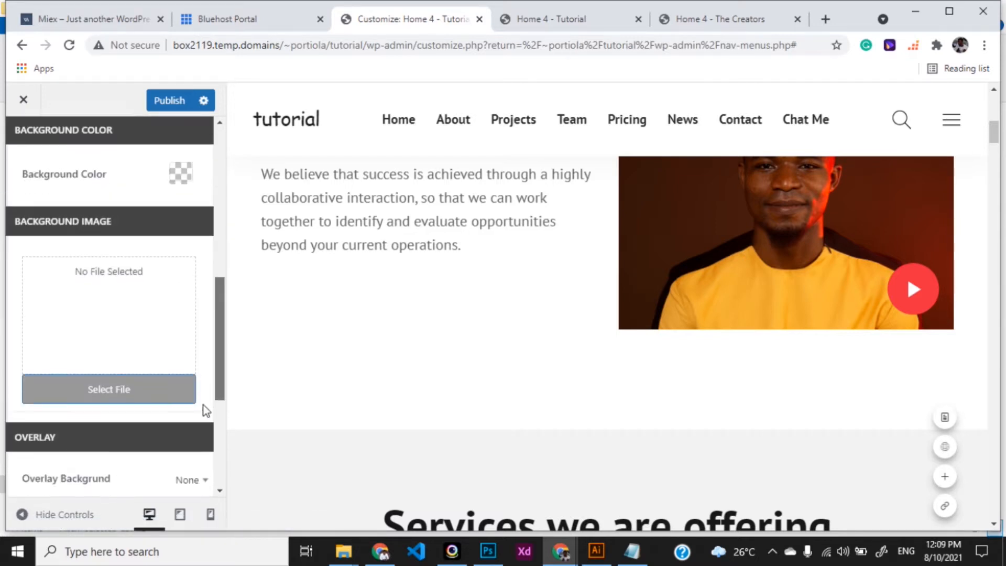
pyautogui.scroll(-1, 202, 456)
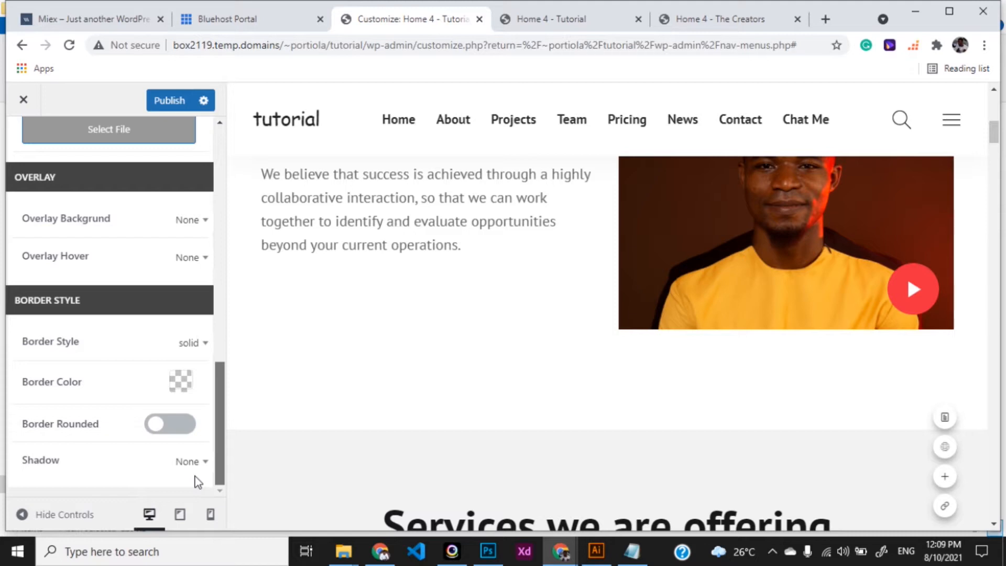
pyautogui.scroll(12, 198, 367)
pyautogui.scroll(-8, 194, 314)
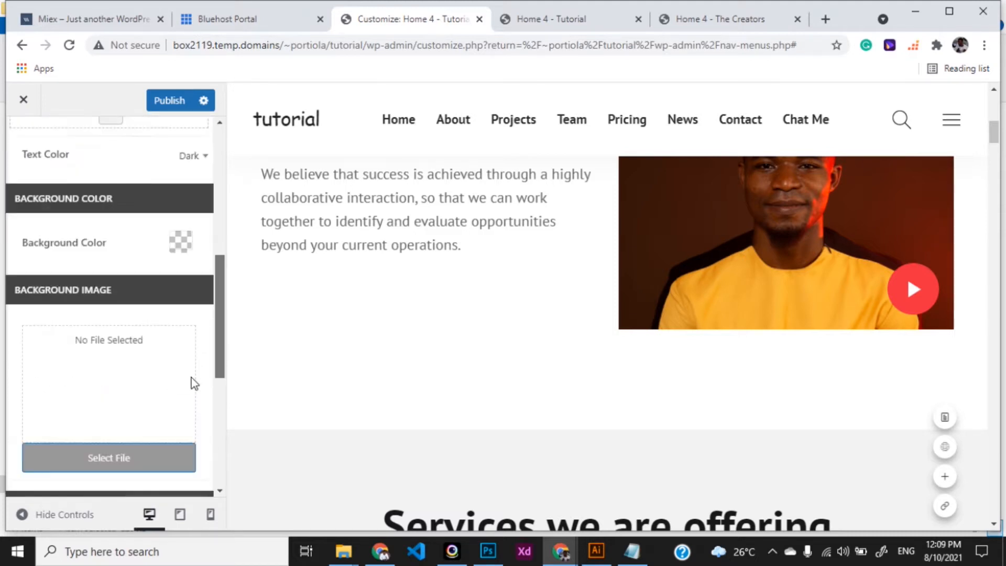
pyautogui.scroll(1, 196, 367)
pyautogui.scroll(-4, 197, 398)
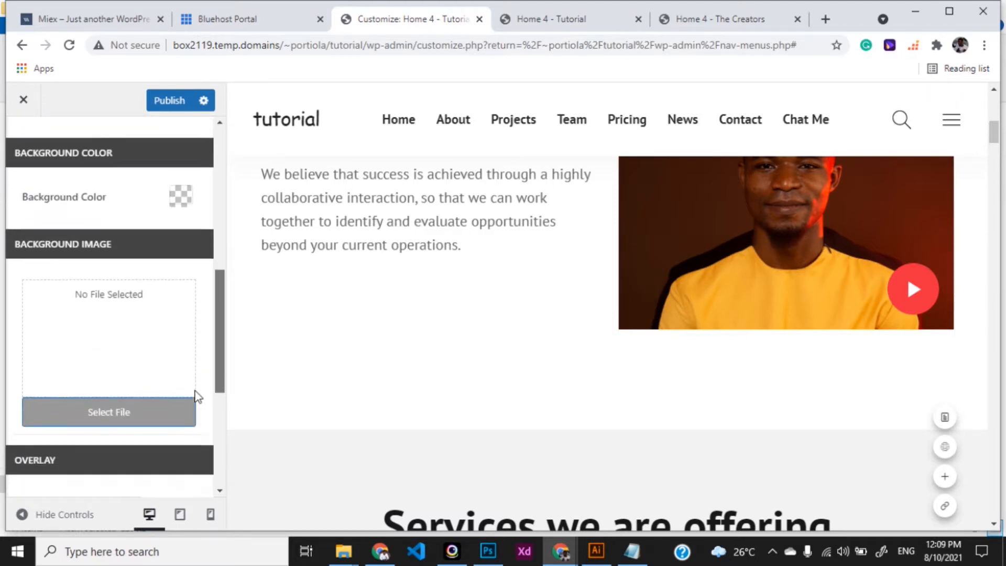
pyautogui.scroll(-3, 194, 445)
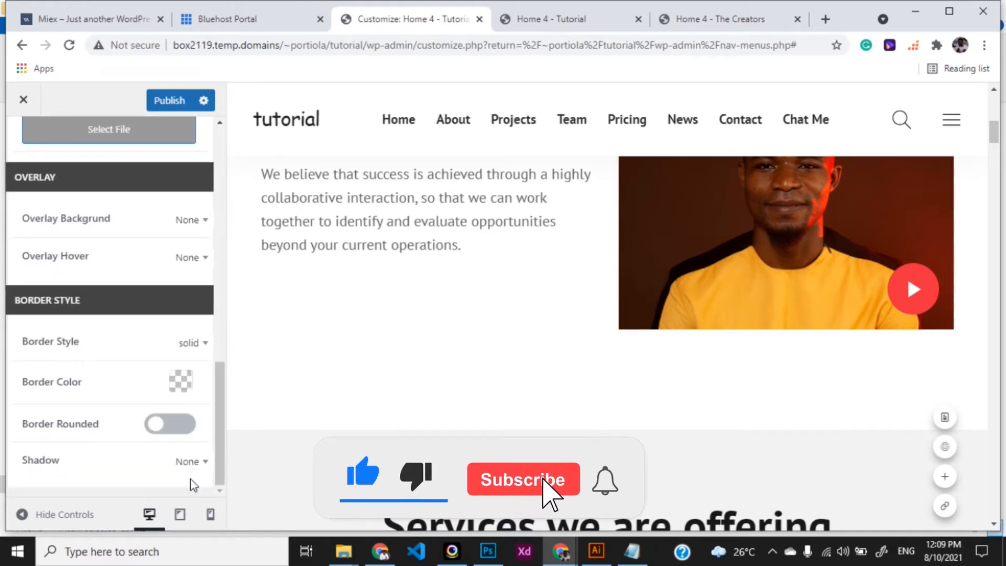
pyautogui.click(158, 428)
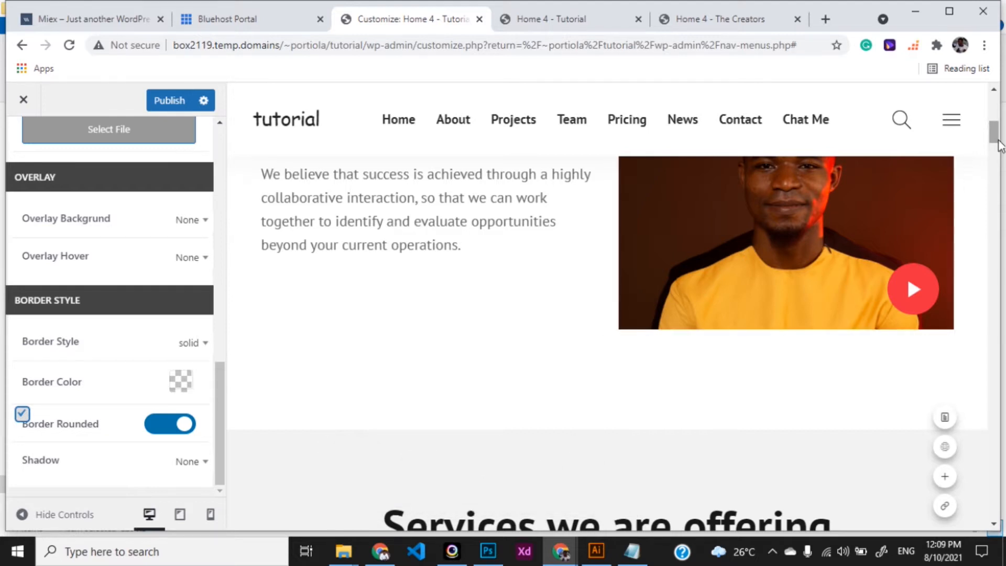
pyautogui.moveTo(999, 141); pyautogui.dragTo(997, 139)
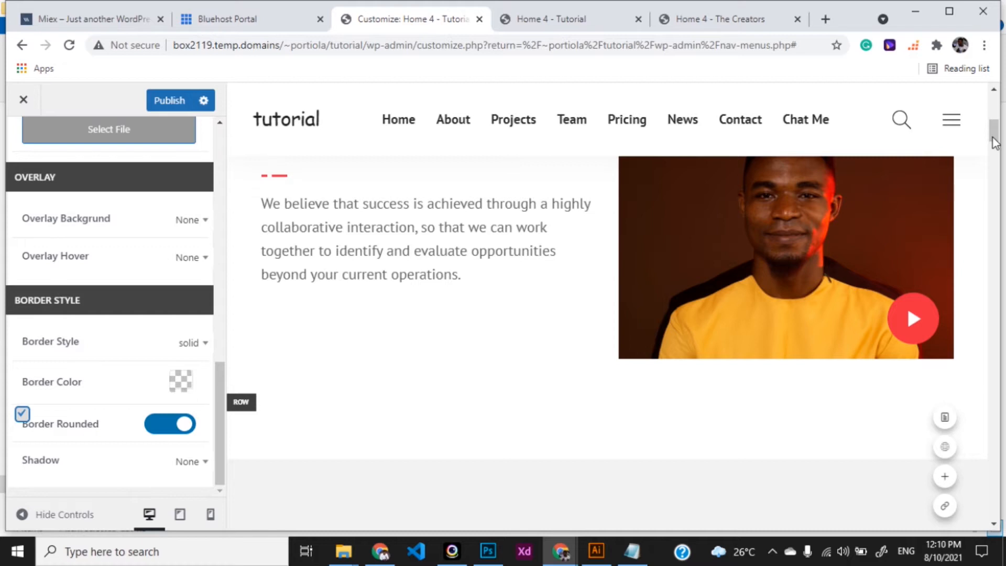
pyautogui.moveTo(994, 132)
pyautogui.mouseDown()
pyautogui.moveTo(994, 117)
pyautogui.moveTo(994, 128)
pyautogui.mouseUp()
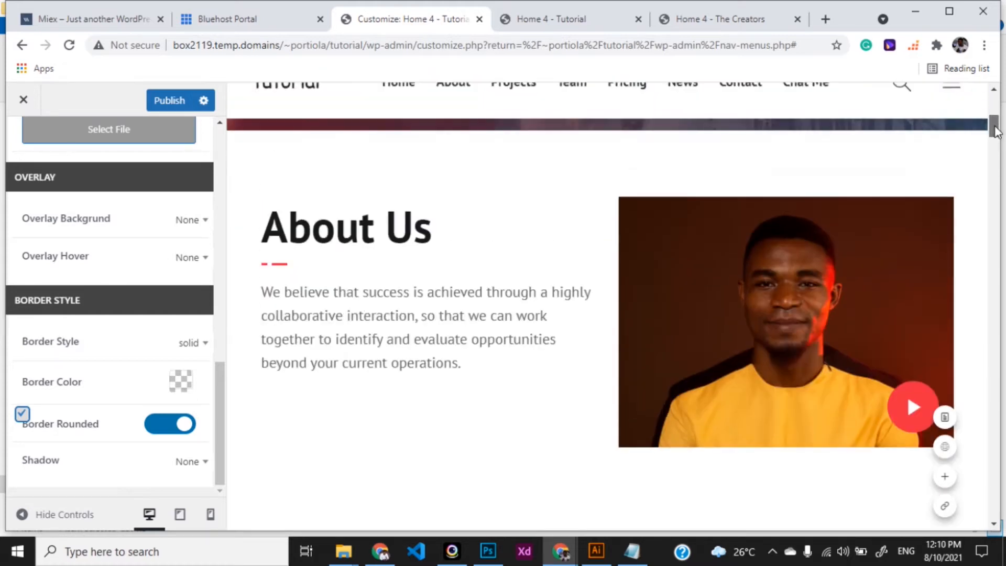
# - Clear the Youtube ID in the video settings of the media element beside the "About Us" text
pyautogui.click(847, 240)
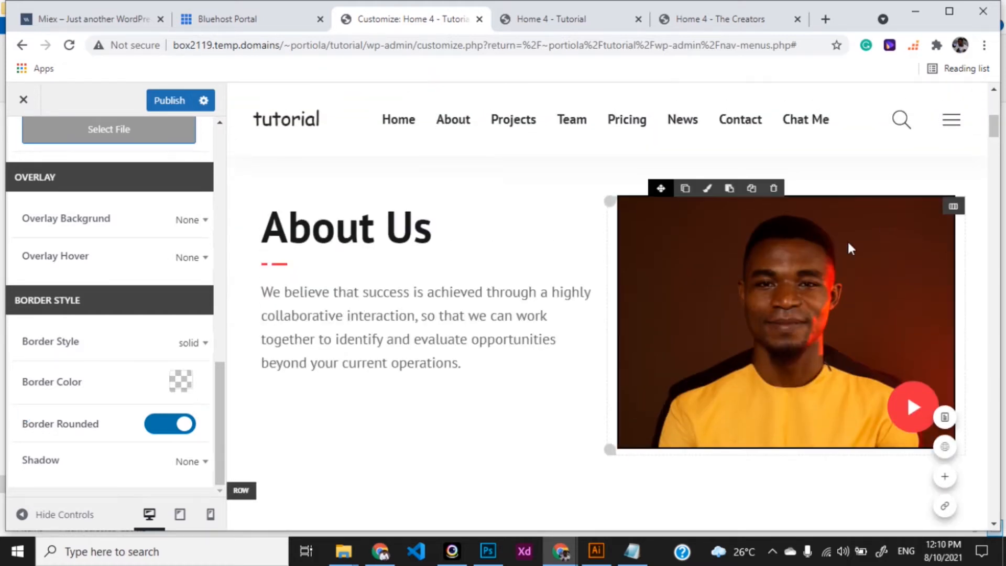
pyautogui.moveTo(218, 212); pyautogui.dragTo(209, 376)
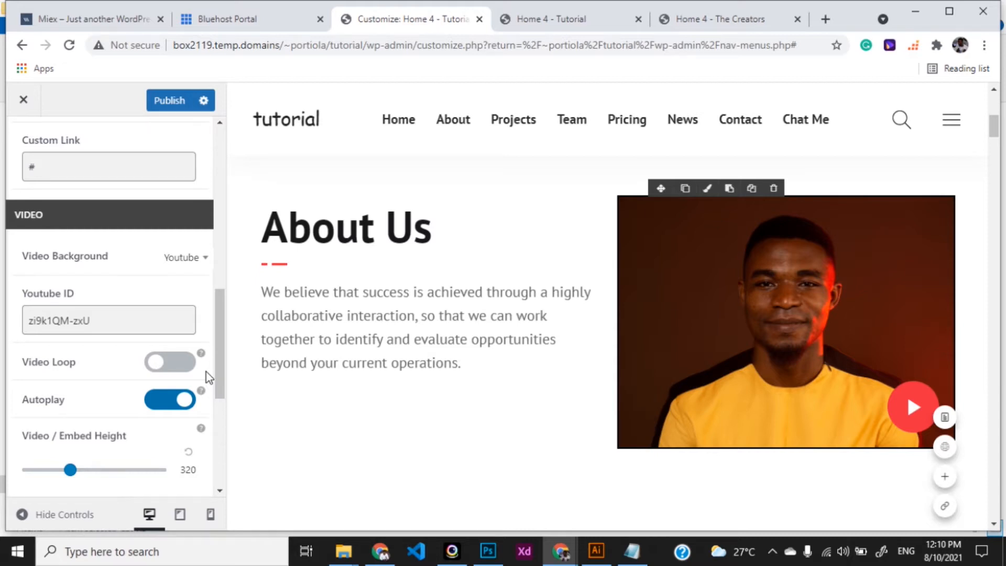
pyautogui.moveTo(91, 320); pyautogui.dragTo(17, 333)
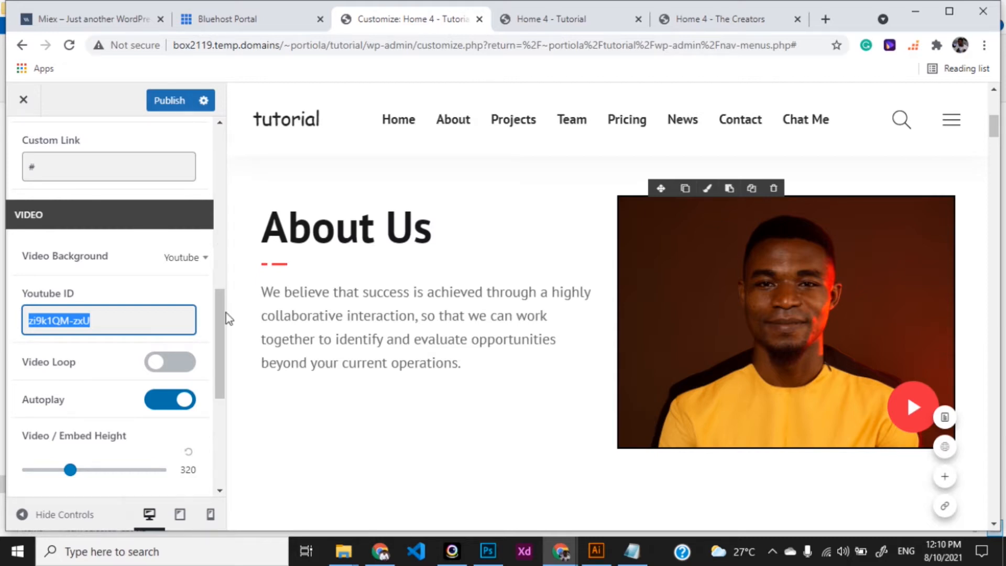
pyautogui.moveTo(220, 319); pyautogui.dragTo(220, 328)
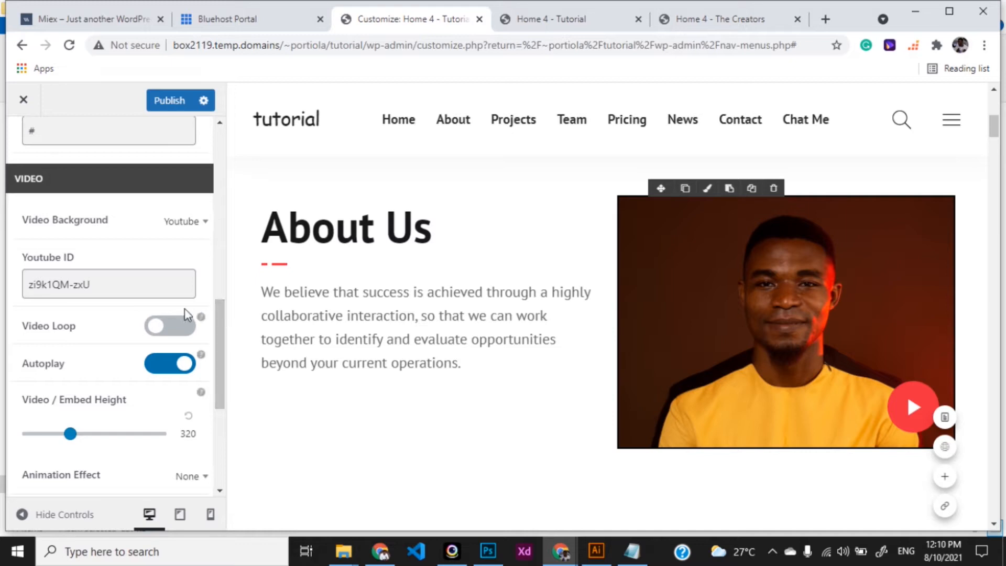
pyautogui.moveTo(183, 285); pyautogui.dragTo(27, 285)
pyautogui.press('BackSpace')
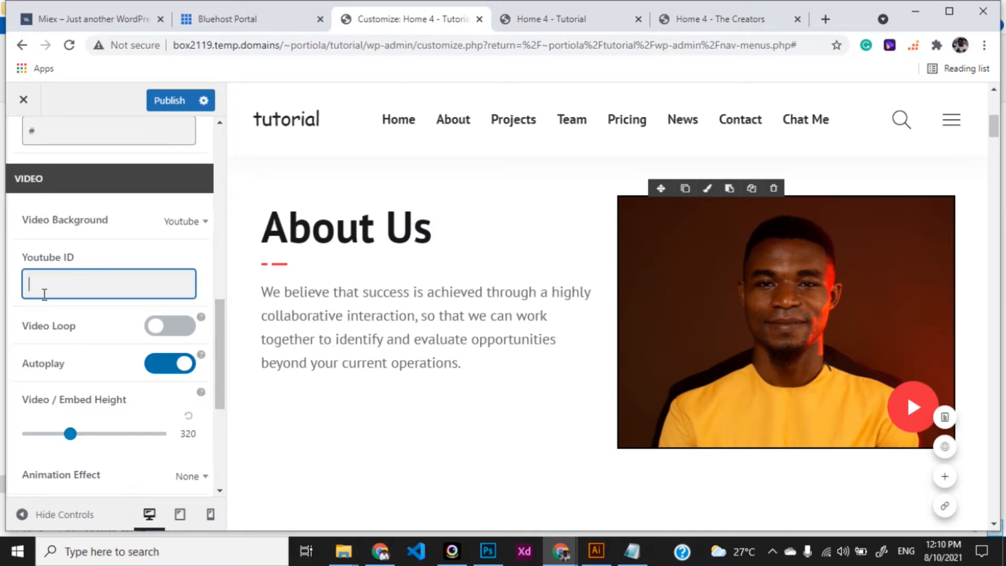
pyautogui.moveTo(220, 321); pyautogui.dragTo(217, 223)
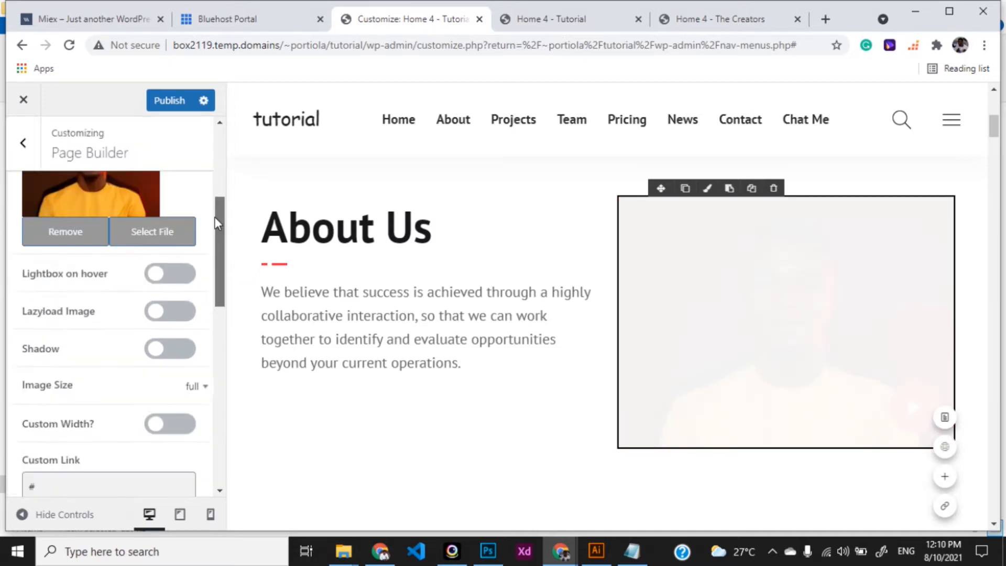
pyautogui.scroll(4, 216, 223)
pyautogui.click(152, 245)
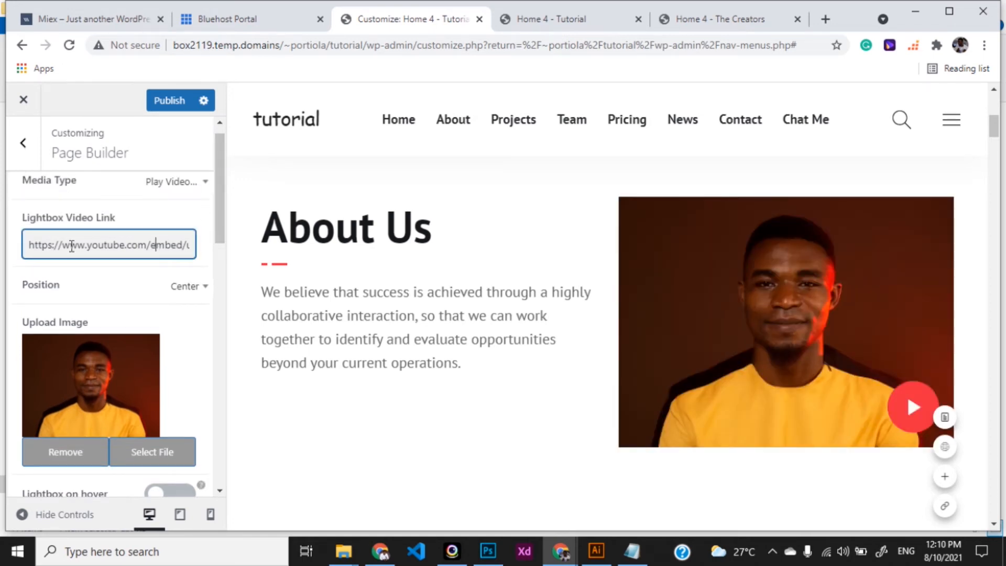
pyautogui.tripleClick(78, 244)
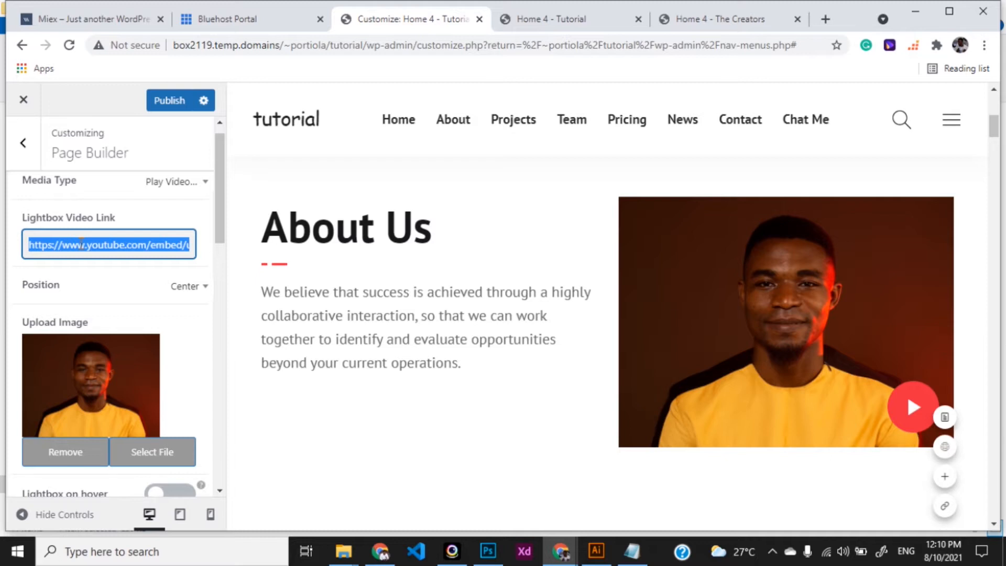
pyautogui.click(97, 244)
pyautogui.moveTo(149, 241); pyautogui.dragTo(274, 240)
pyautogui.press('BackSpace')
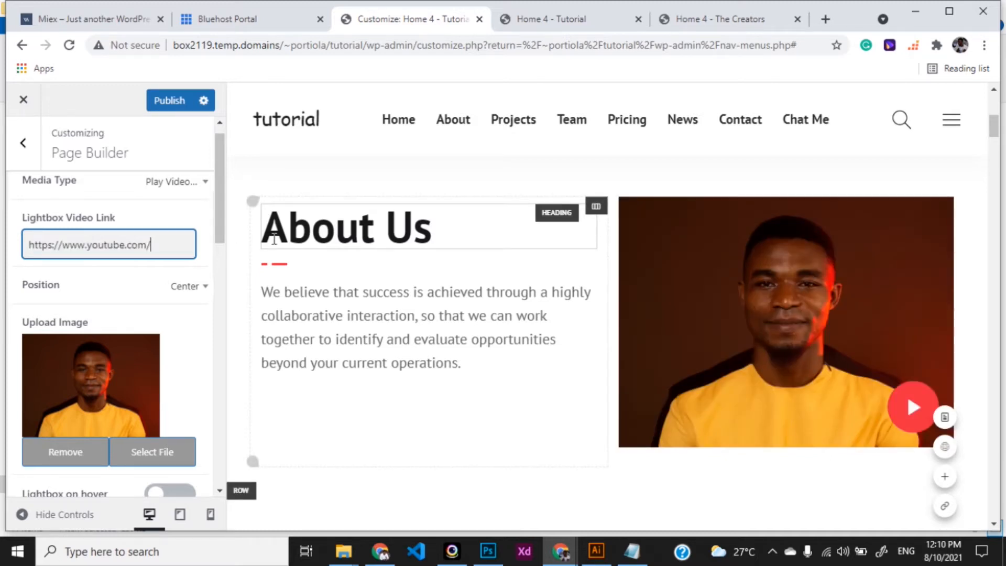
pyautogui.write('go')
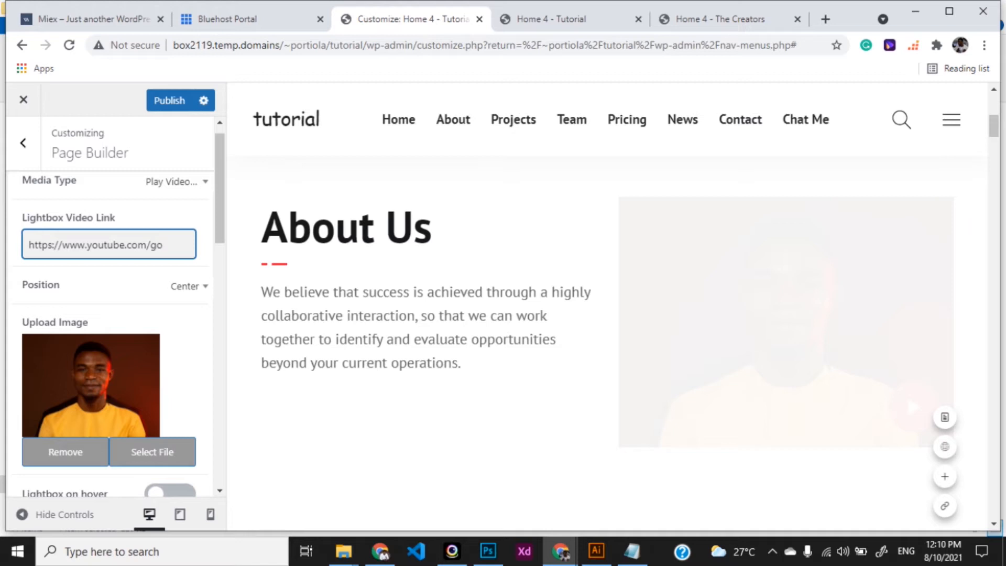
pyautogui.write('sc')
pyautogui.press('BackSpace')
pyautogui.press('BackSpace')
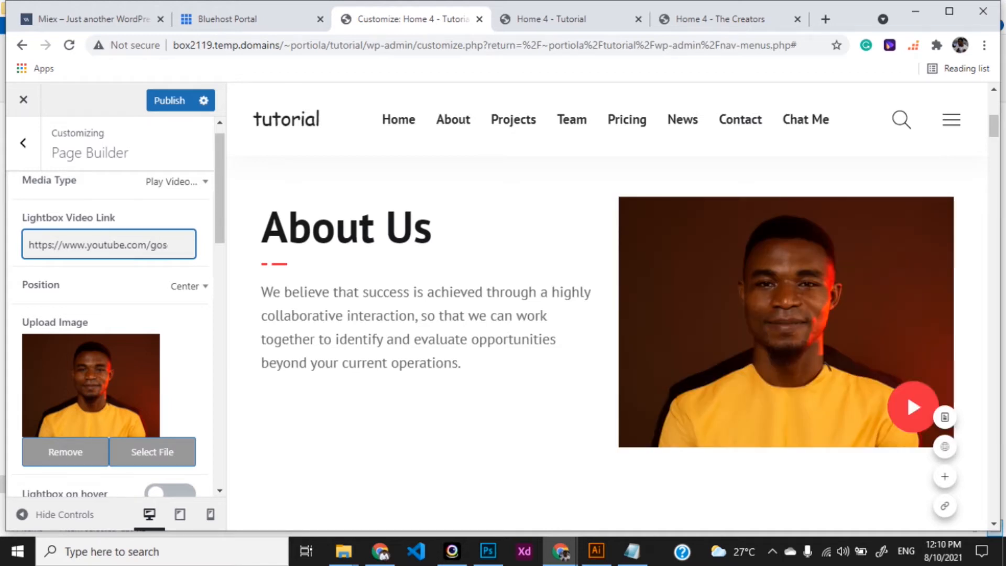
pyautogui.write('dsonchinweuba')
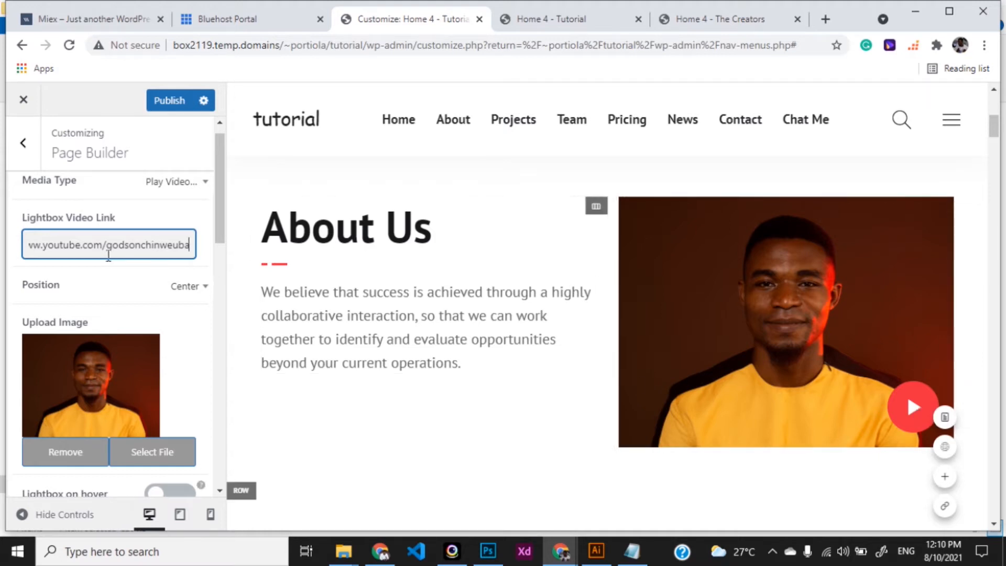
pyautogui.press('Left')
pyautogui.press('Left')
pyautogui.press('Left')
pyautogui.press('Left')
pyautogui.press('Left')
pyautogui.press('Left')
pyautogui.press('Left')
pyautogui.press('Left')
pyautogui.press('Left')
pyautogui.press('Left')
pyautogui.press('Left')
pyautogui.press('Left')
pyautogui.press('Left')
pyautogui.press('Left')
pyautogui.press('Left')
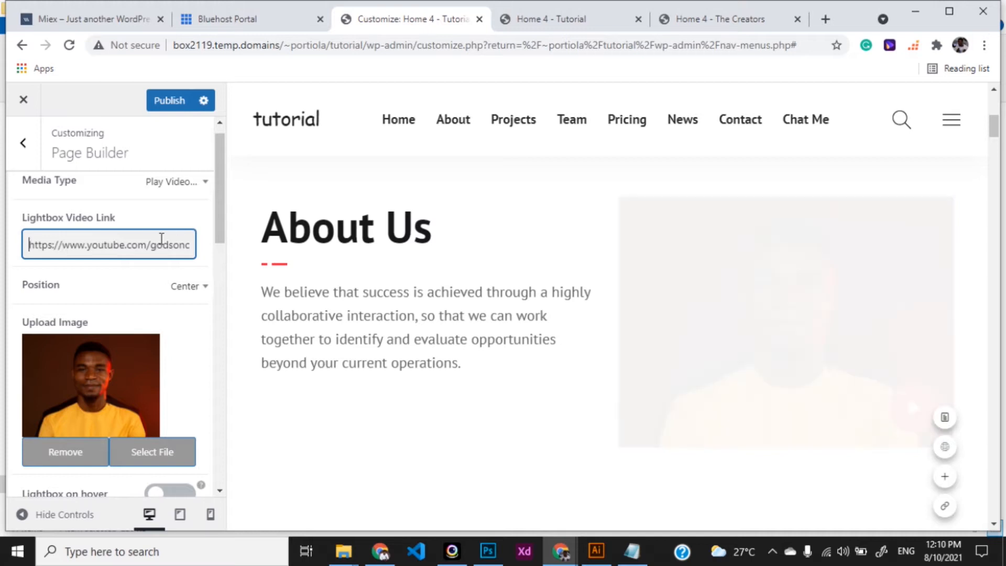
# - Try the Image / Embed, Video with Placeholder and Live Photo media types on the "About Us" media element, then restore Play Video with Lightbox
pyautogui.click(195, 183)
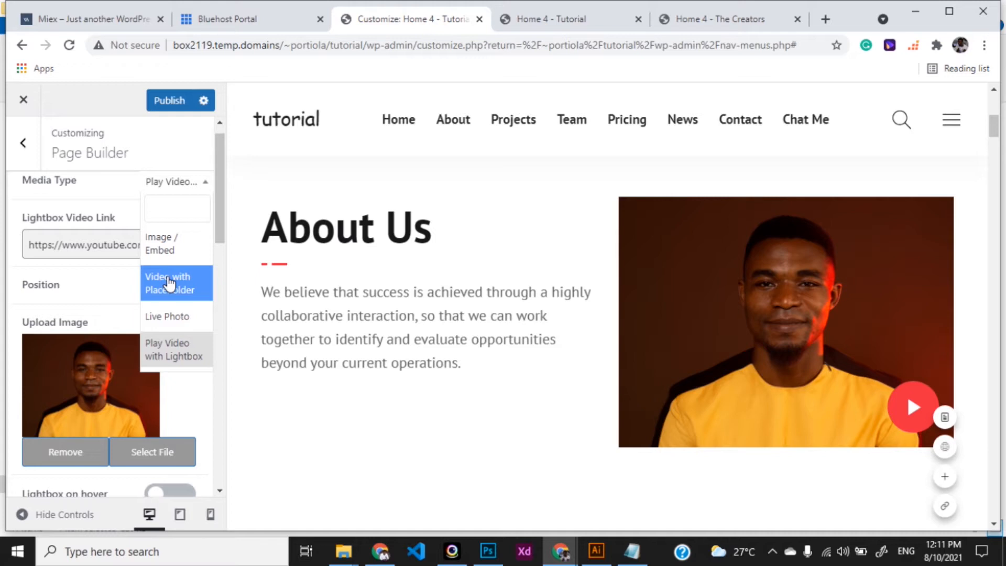
pyautogui.click(165, 348)
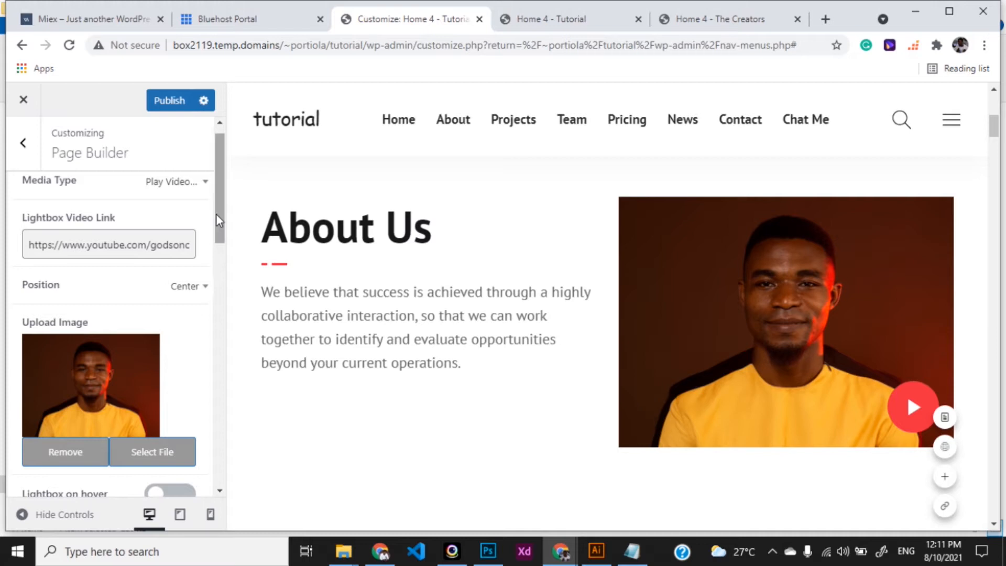
pyautogui.click(186, 182)
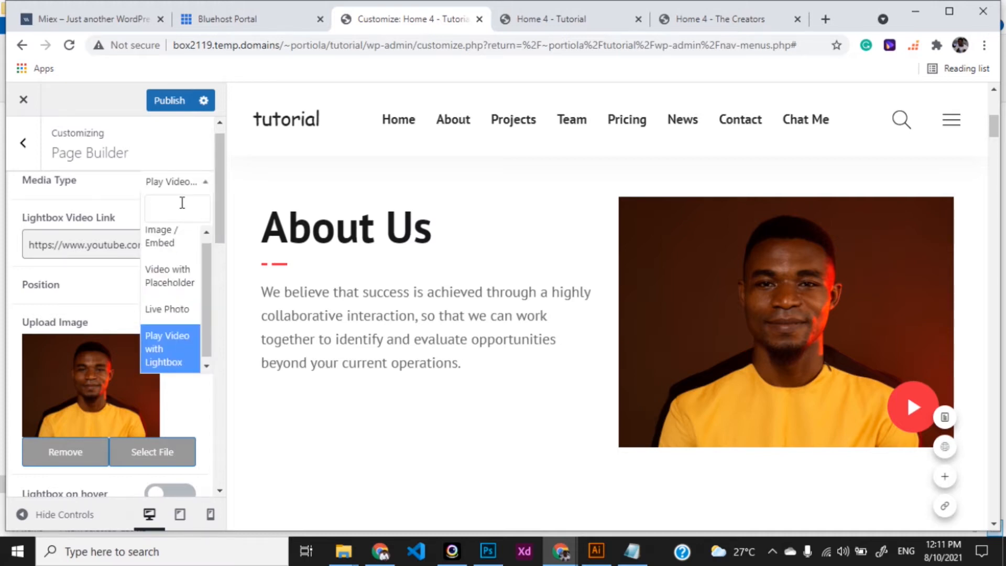
pyautogui.click(170, 243)
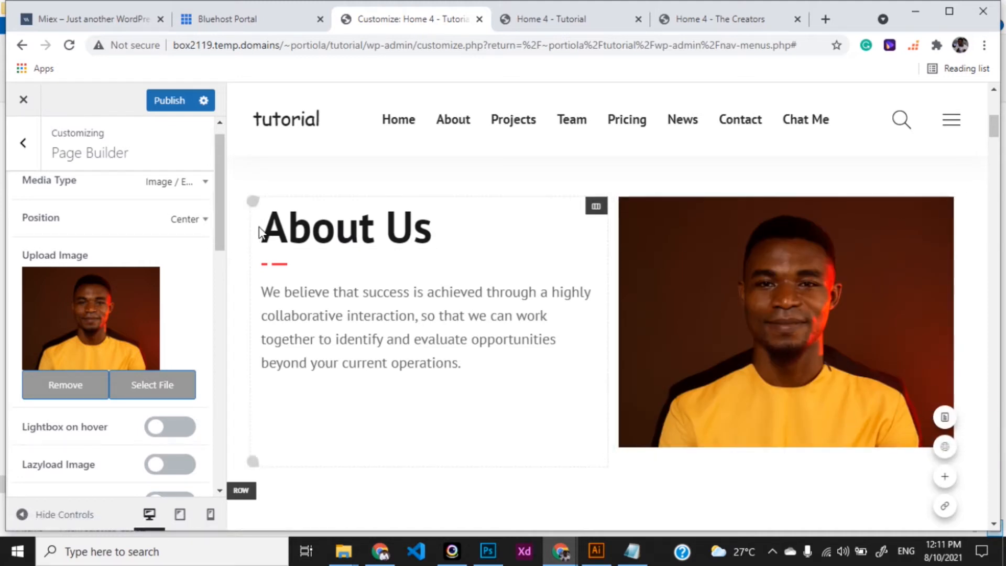
pyautogui.click(199, 189)
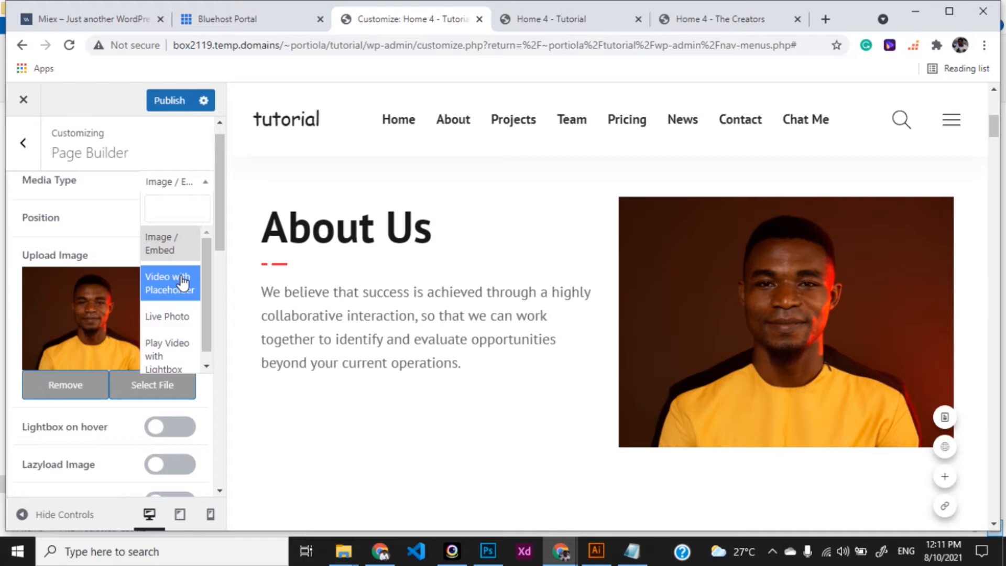
pyautogui.click(184, 282)
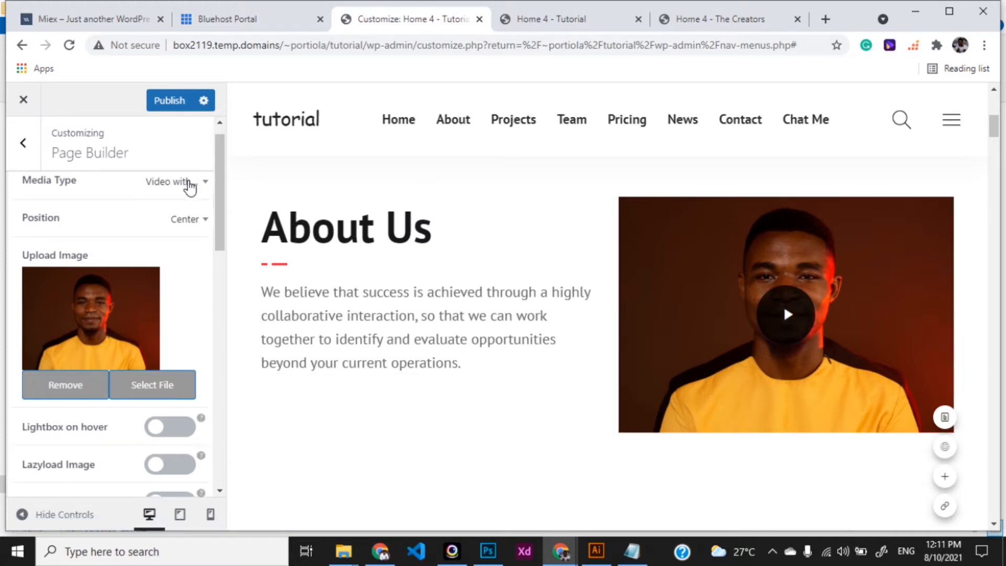
pyautogui.click(190, 184)
pyautogui.click(165, 317)
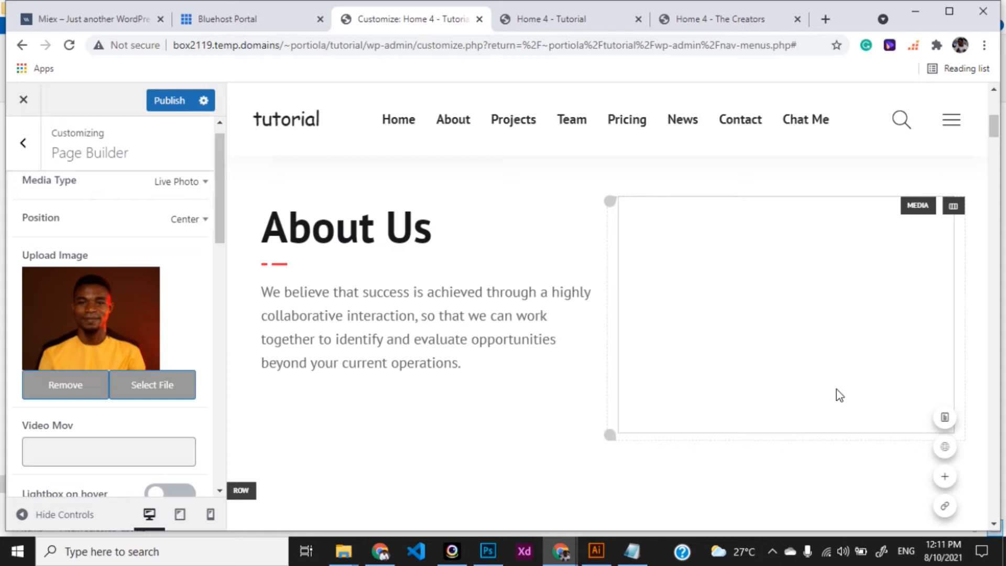
pyautogui.click(191, 184)
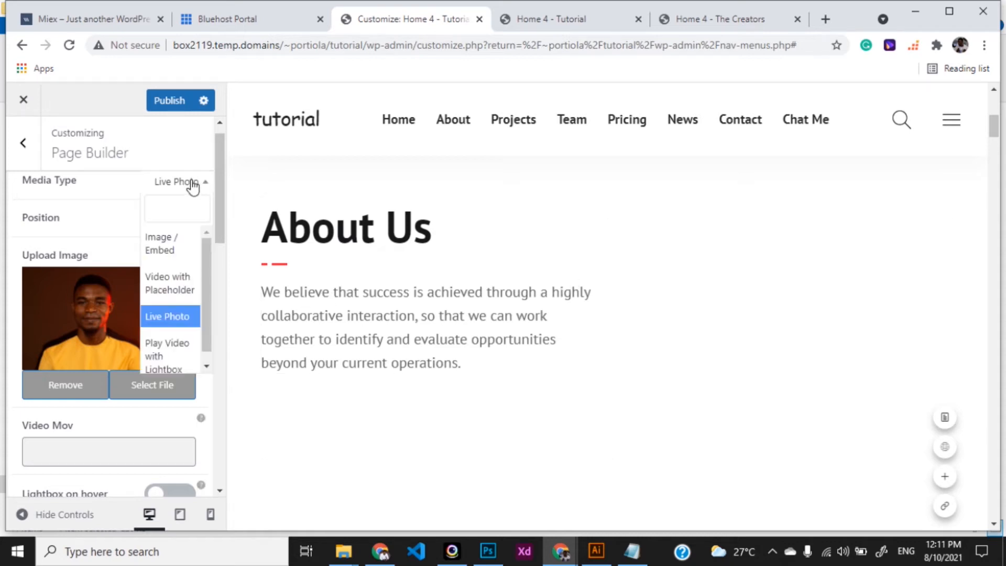
pyautogui.click(165, 352)
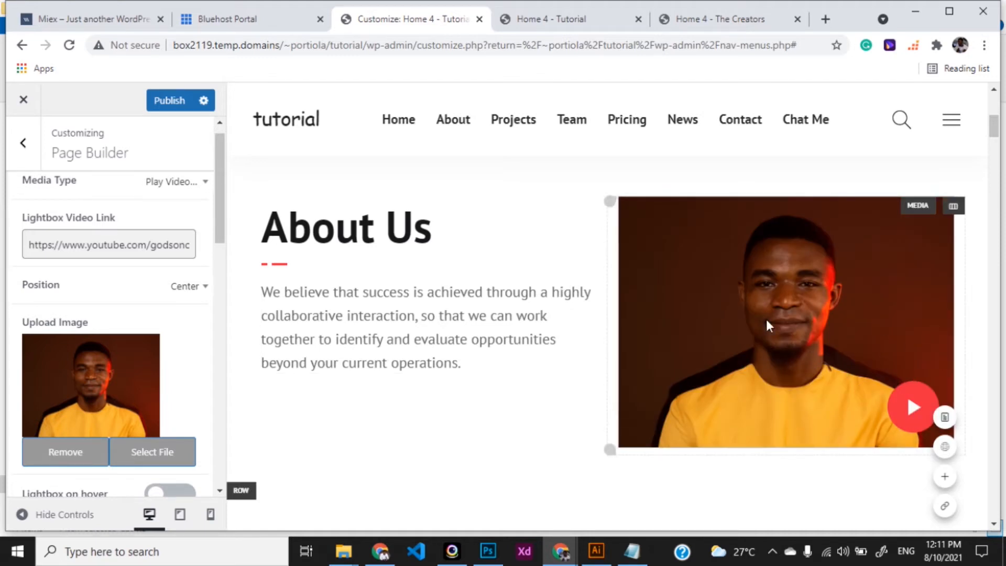
# - Test the play control on the "About Us" image and review the media element's remaining image, video and spacing settings
pyautogui.click(910, 407)
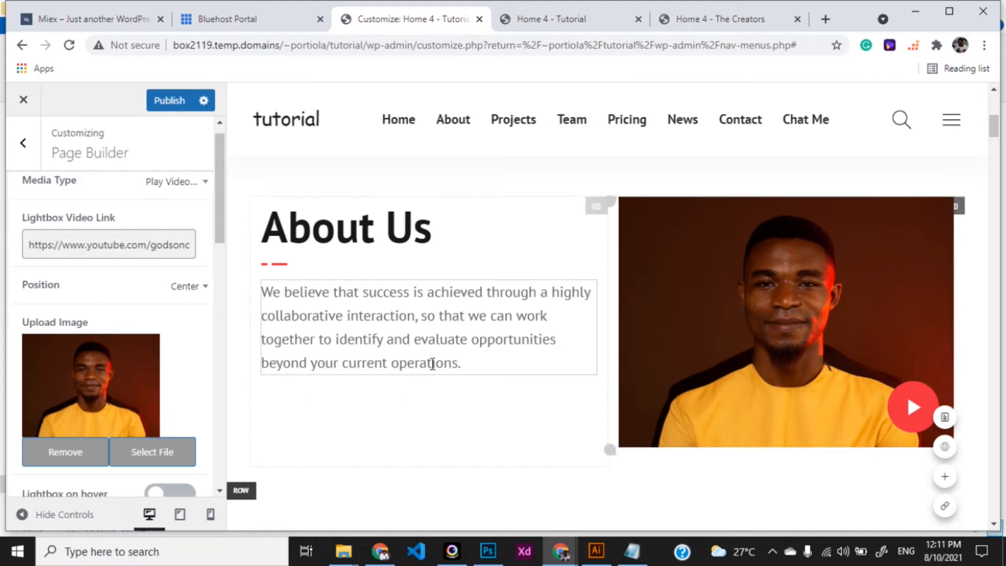
pyautogui.scroll(-2, 181, 335)
pyautogui.scroll(-6, 181, 331)
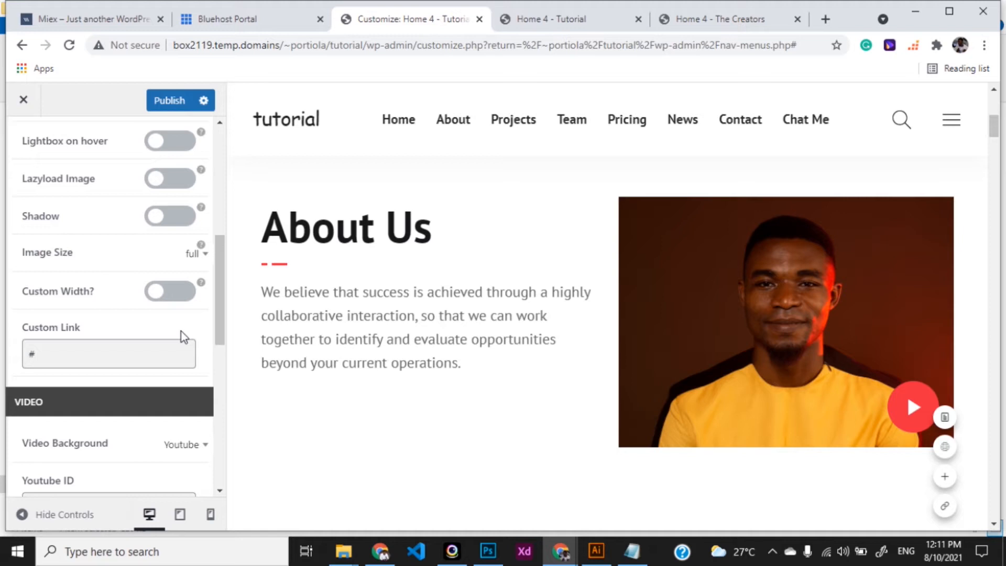
pyautogui.scroll(-3, 77, 354)
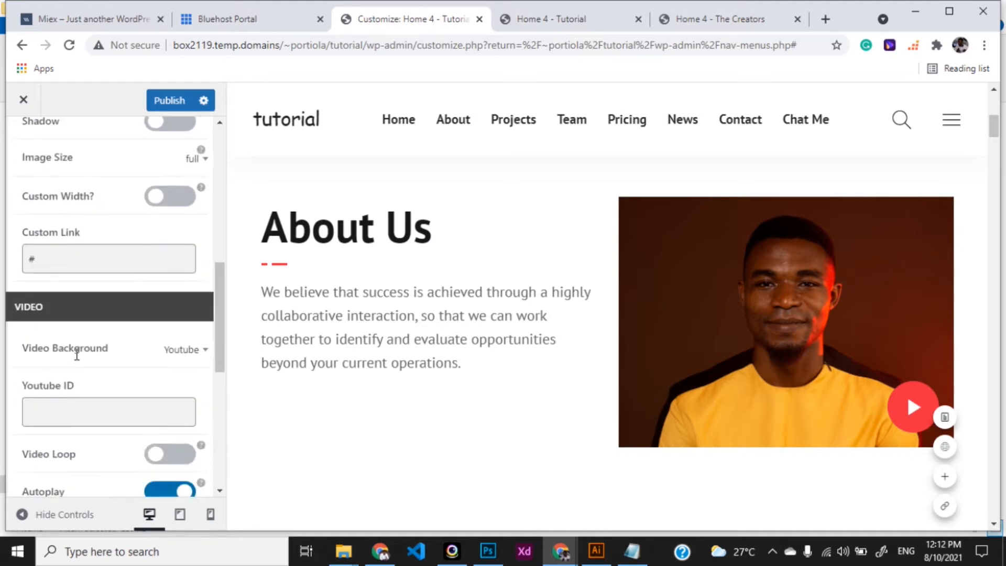
pyautogui.scroll(-1, 76, 354)
pyautogui.click(62, 361)
pyautogui.scroll(-5, 84, 363)
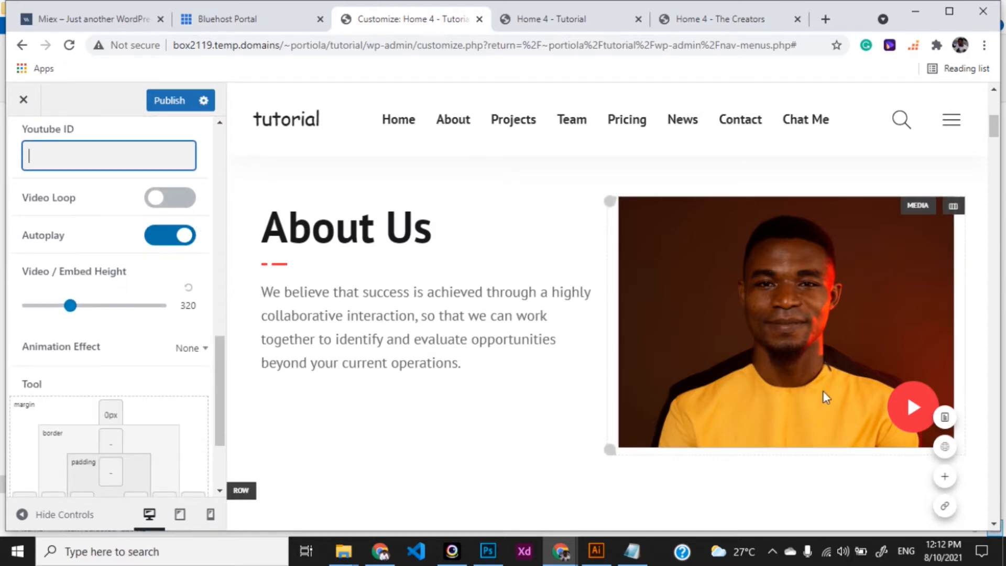
pyautogui.scroll(-1, 132, 368)
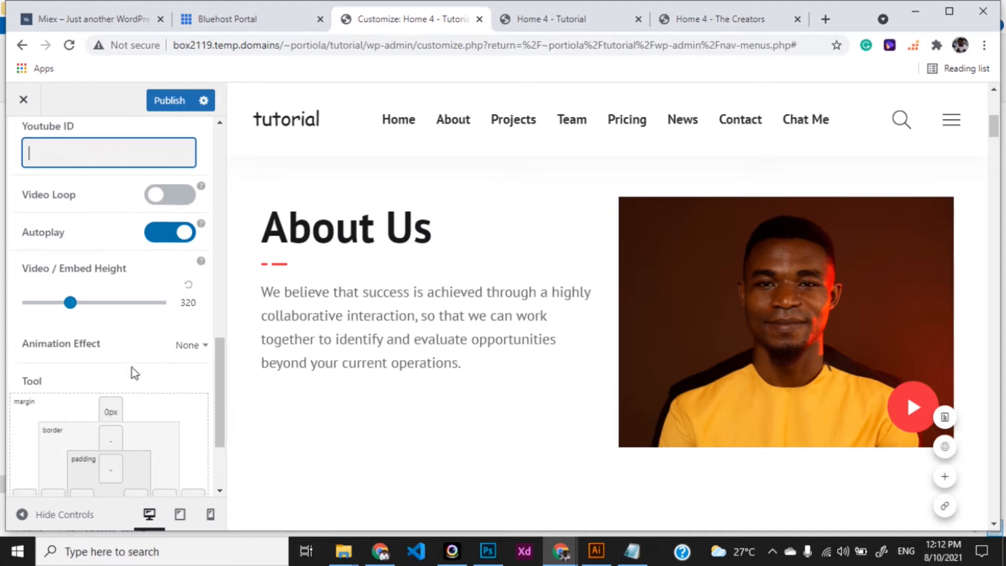
pyautogui.scroll(-3, 135, 373)
pyautogui.scroll(12, 135, 373)
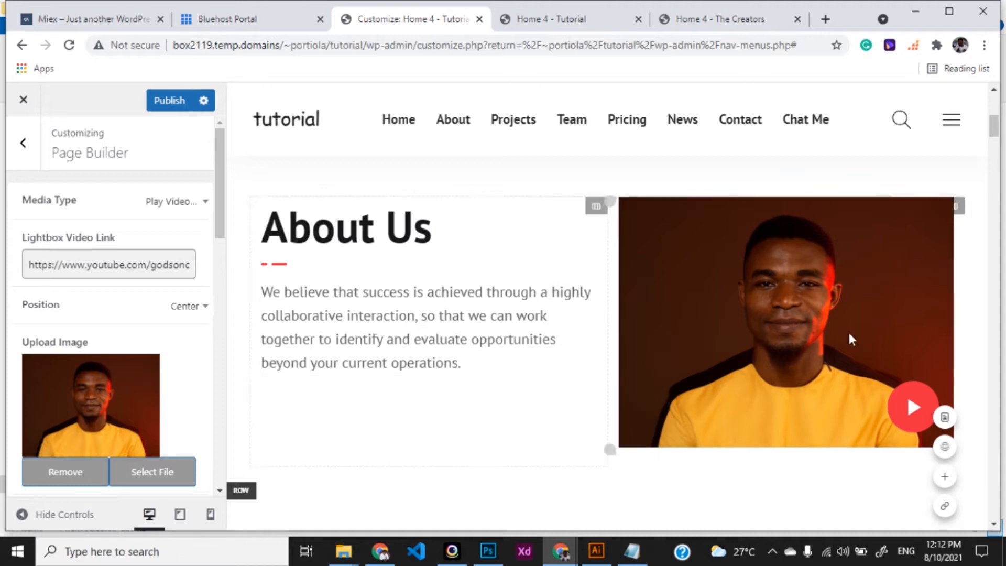
# - Publish the changes made to the home page
pyautogui.click(164, 104)
# - Delete the description text element below the "Services we are offering" heading
pyautogui.scroll(-7, 484, 433)
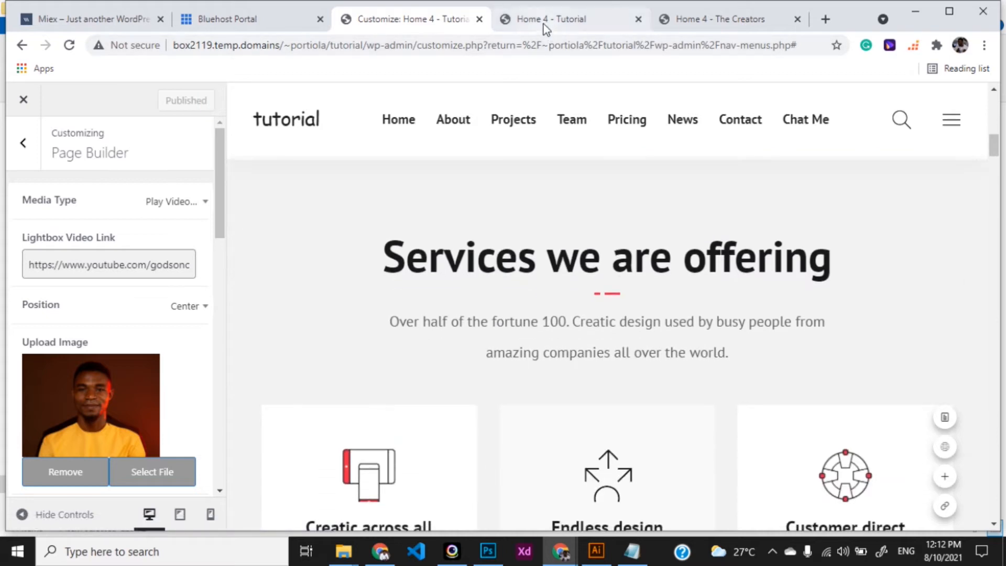
pyautogui.scroll(-2, 511, 376)
pyautogui.scroll(-4, 511, 377)
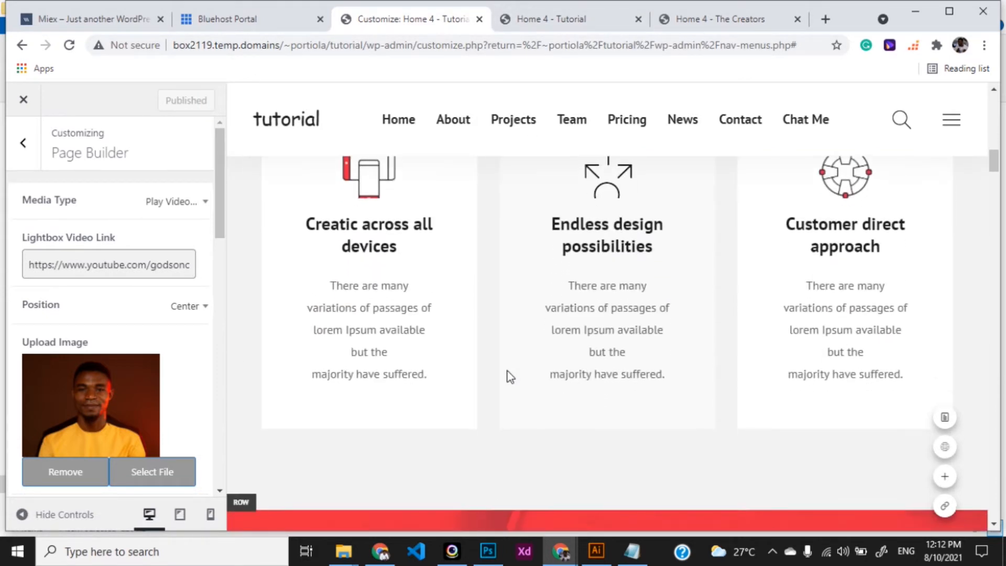
pyautogui.scroll(5, 511, 377)
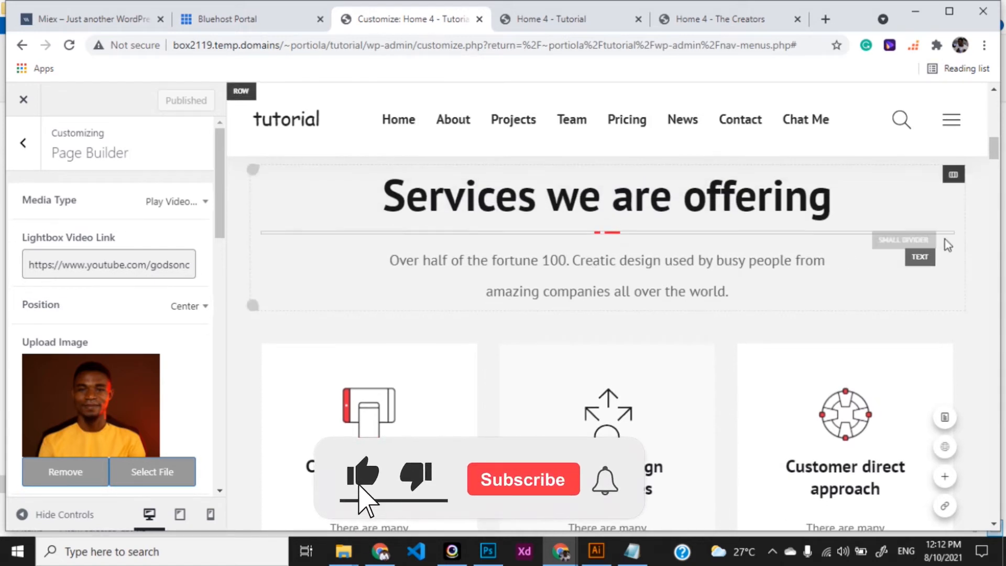
pyautogui.click(932, 259)
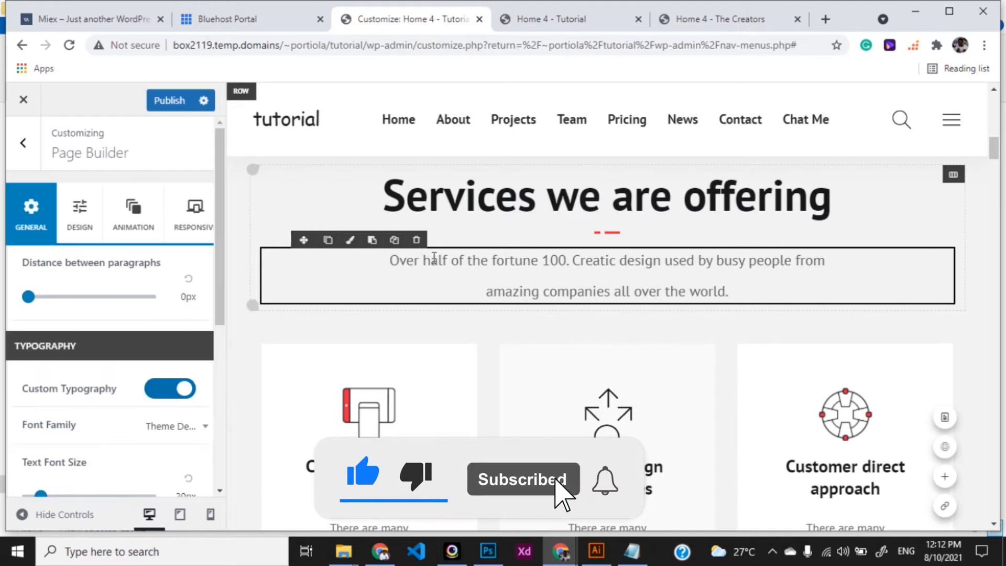
pyautogui.click(417, 241)
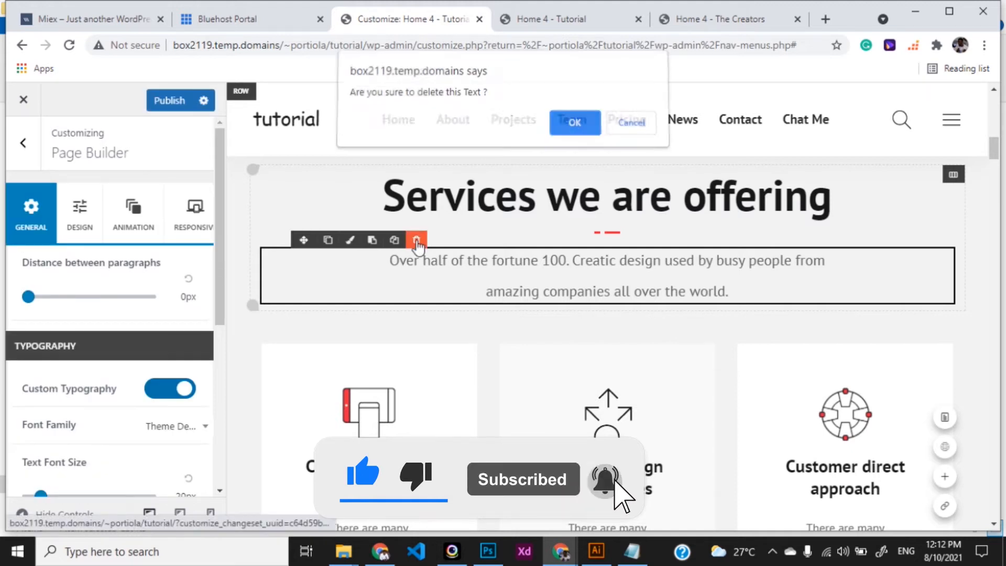
pyautogui.click(574, 122)
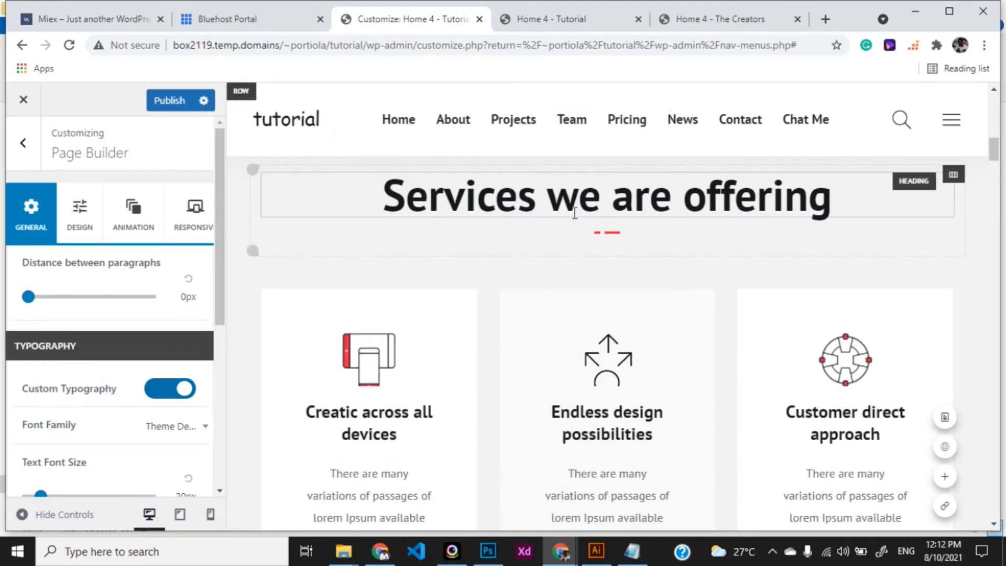
# - Replace the "Services we are offering" heading with "Our Services"
pyautogui.click(575, 213)
pyautogui.hotkey('ctrl', 'a')
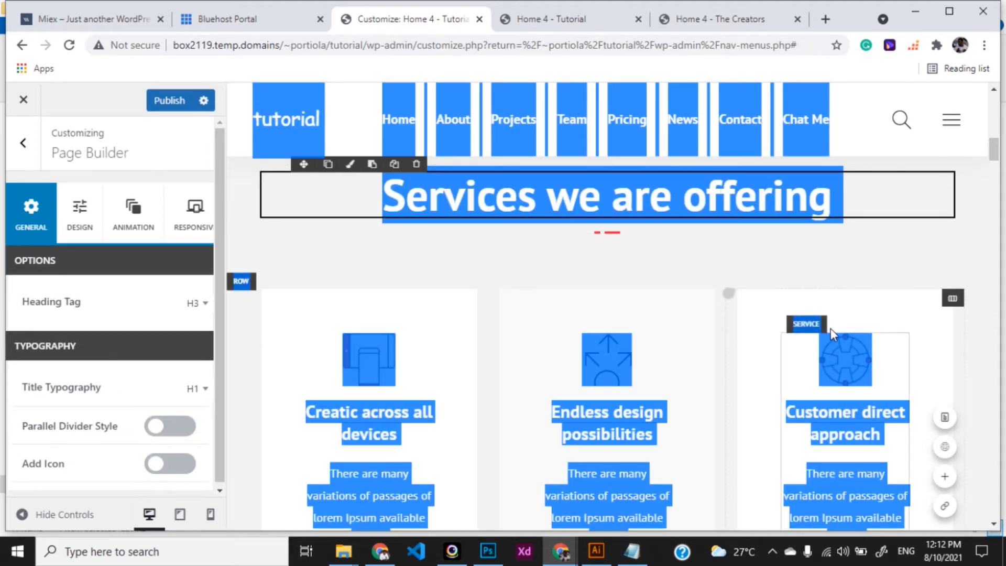
pyautogui.tripleClick(789, 204)
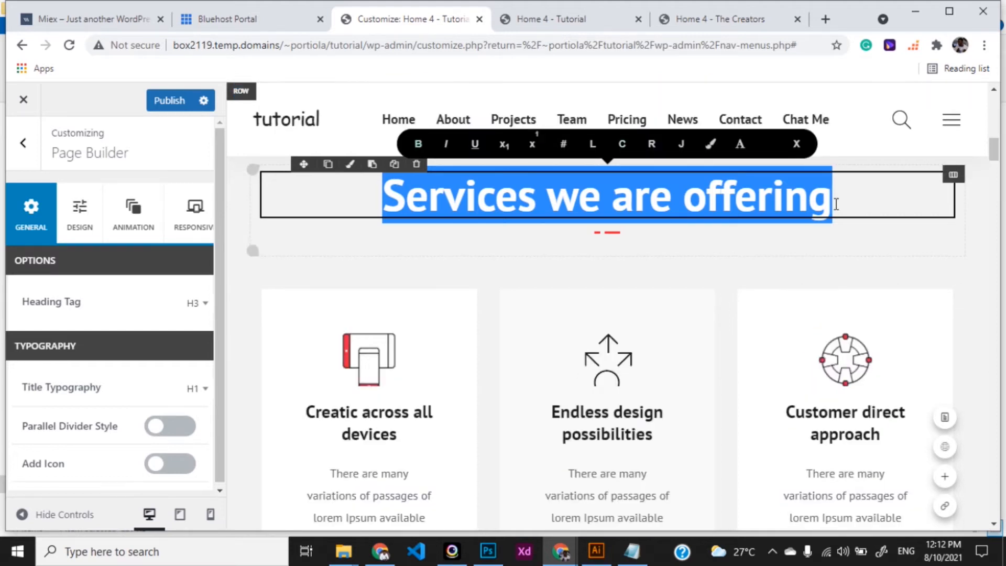
pyautogui.press('BackSpace')
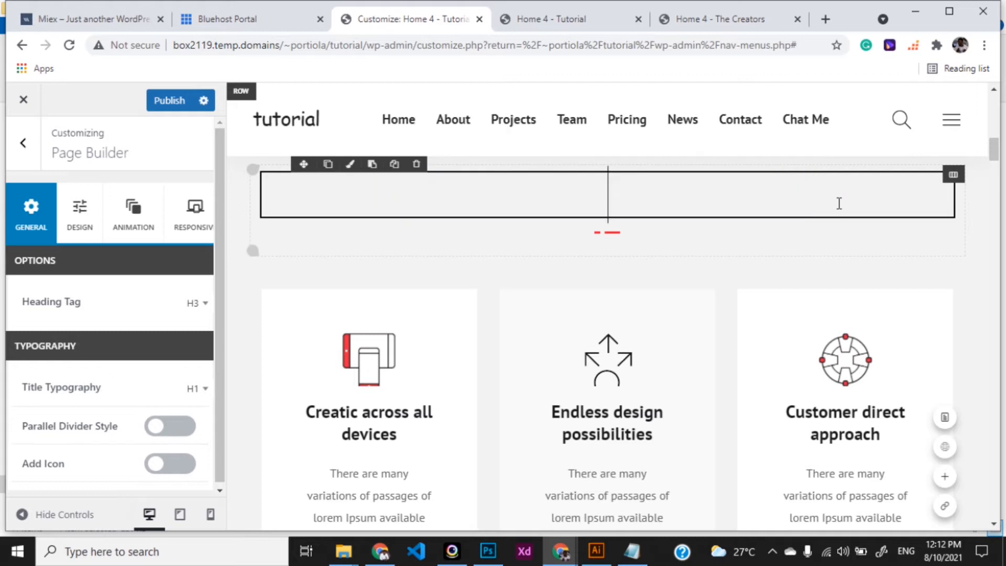
pyautogui.write('Our')
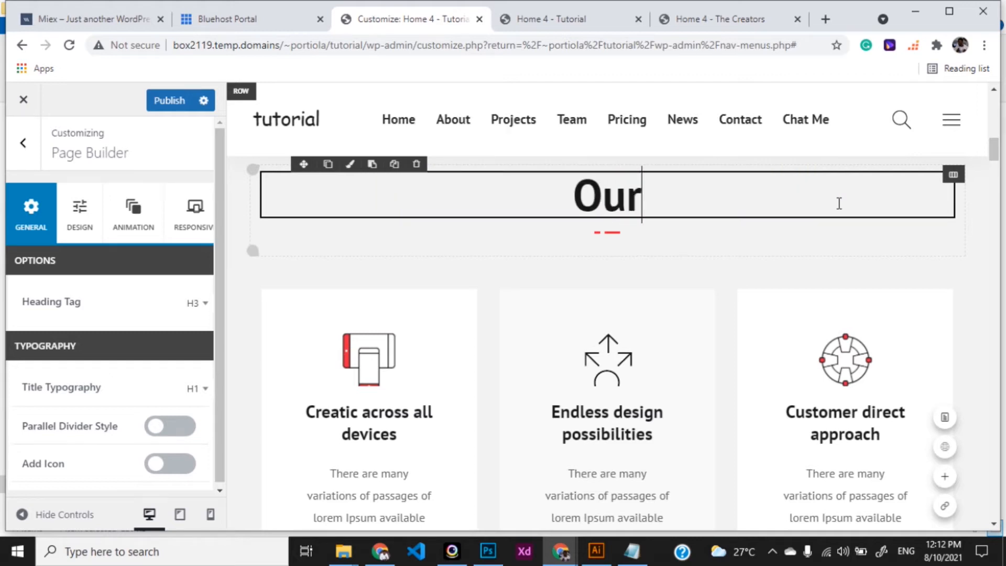
pyautogui.write(' Services')
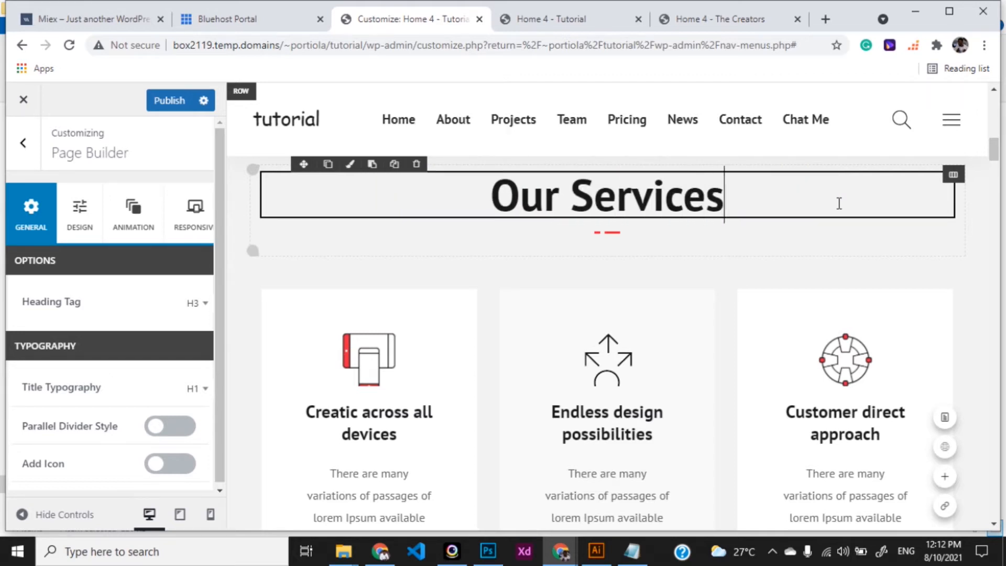
pyautogui.click(824, 255)
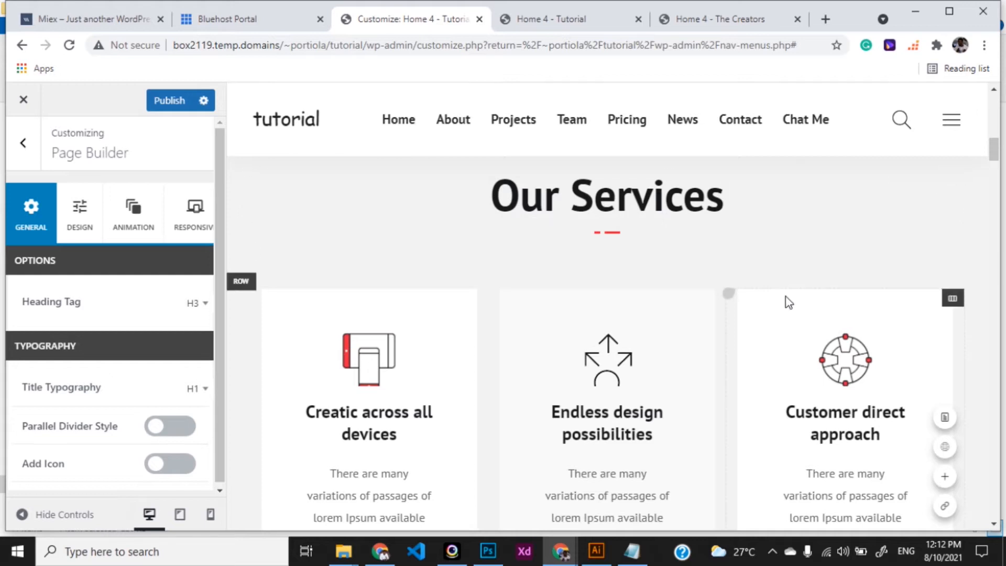
pyautogui.scroll(-2, 784, 297)
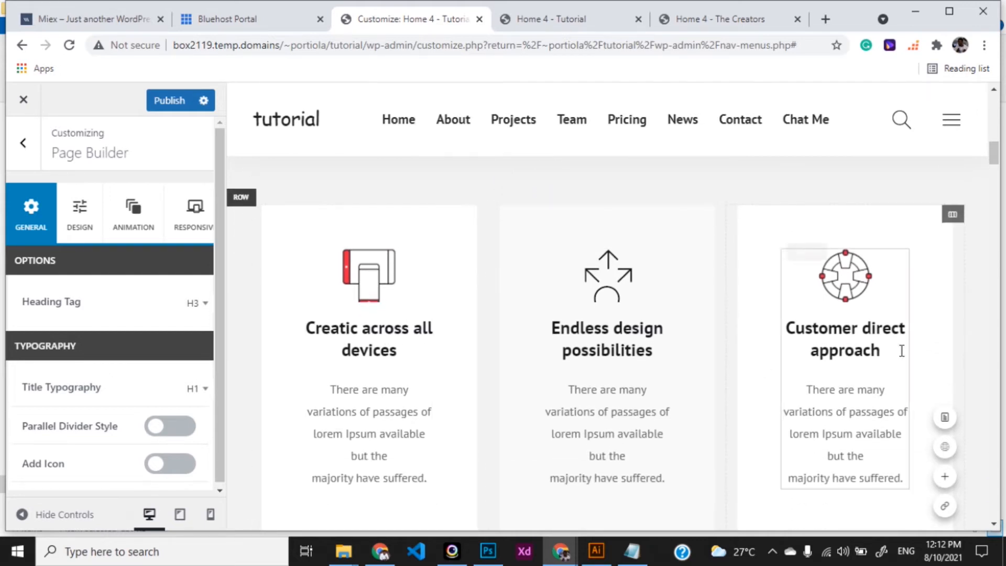
# - Replace the "Creatic across all devices" heading in the first service card with "Web Design"
pyautogui.click(365, 350)
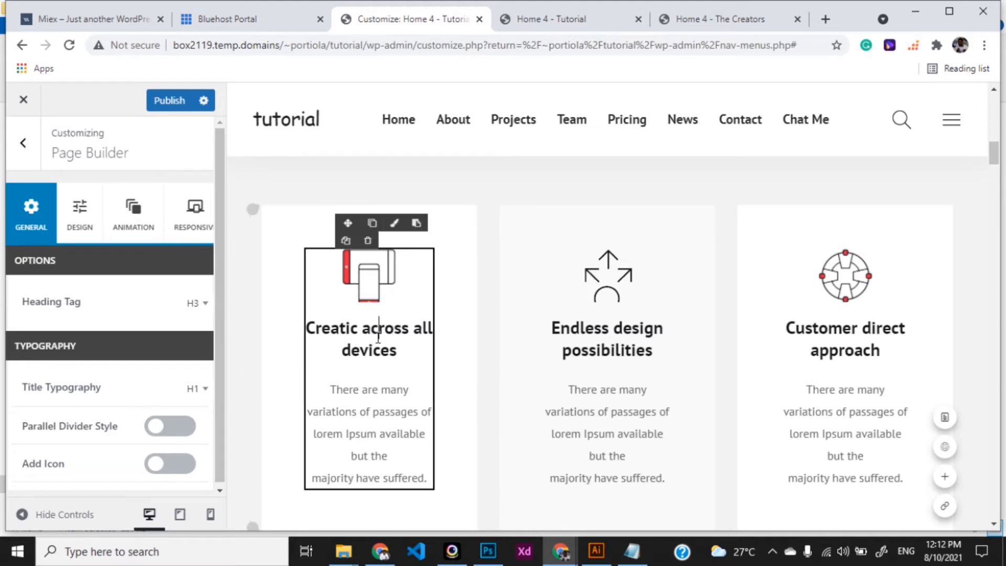
pyautogui.moveTo(397, 351); pyautogui.dragTo(311, 328)
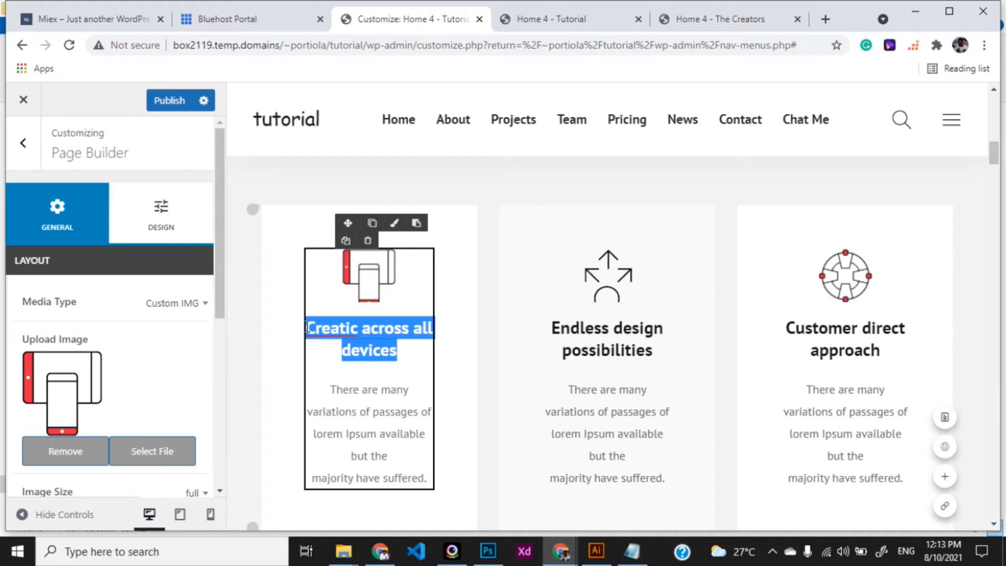
pyautogui.write('Web Design')
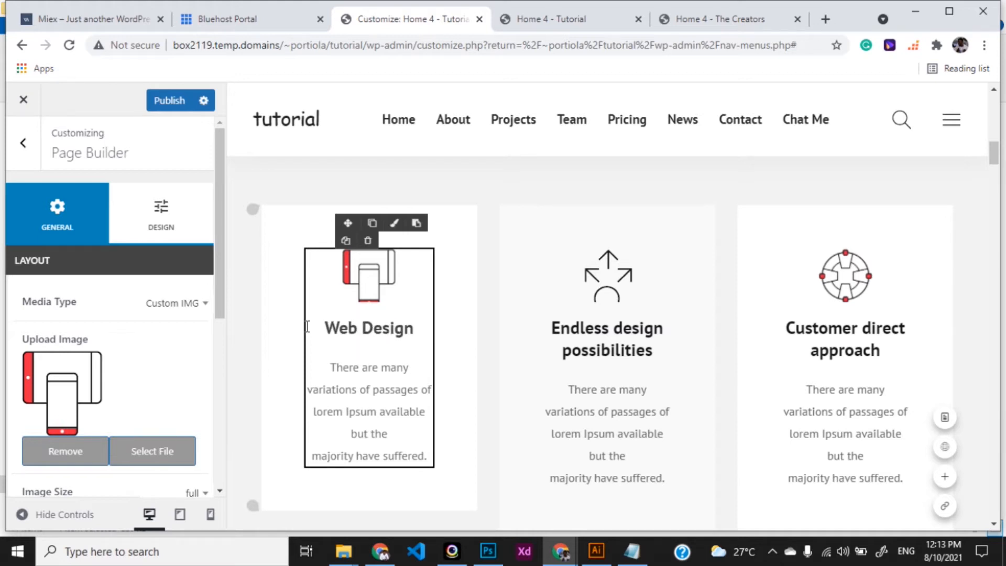
# - Reword the first service card's heading to "App Dev."
pyautogui.press('Left')
pyautogui.press('Left')
pyautogui.press('Left')
pyautogui.press('Left')
pyautogui.press('Left')
pyautogui.press('Left')
pyautogui.press('Left')
pyautogui.press('BackSpace')
pyautogui.press('BackSpace')
pyautogui.press('BackSpace')
pyautogui.write('A')
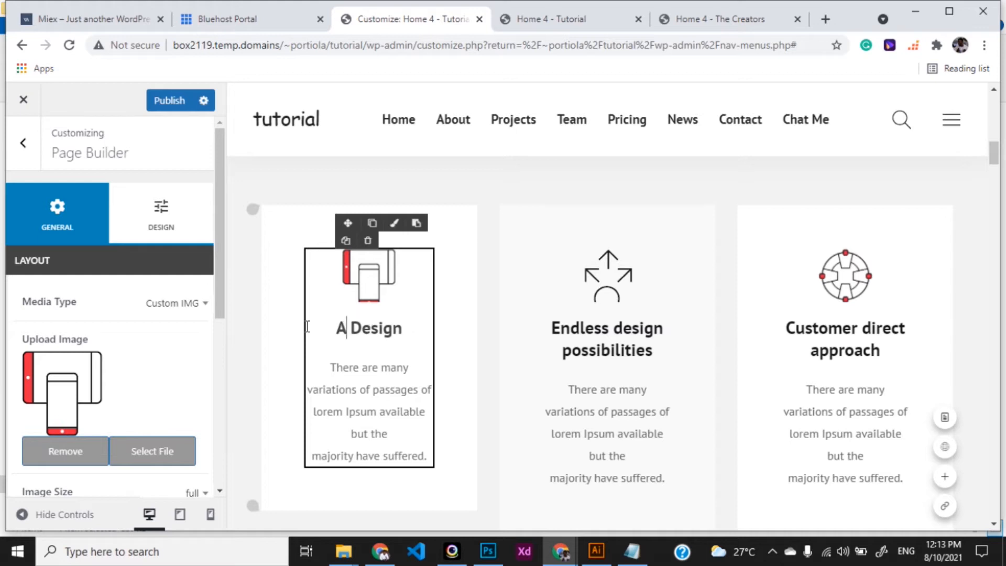
pyautogui.write('pp')
pyautogui.press('Right')
pyautogui.press('Right')
pyautogui.press('Right')
pyautogui.hotkey('shift', 'Right')
pyautogui.hotkey('shift', 'Right')
pyautogui.hotkey('shift', 'Right')
pyautogui.hotkey('shift', 'Right')
pyautogui.write('v')
pyautogui.write(',')
pyautogui.press('BackSpace')
pyautogui.write('.')
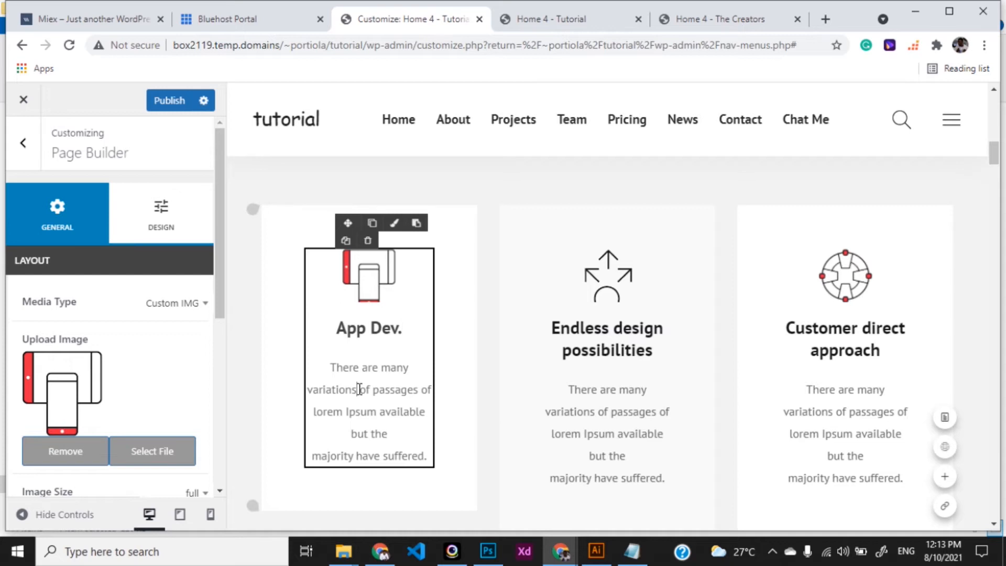
# - Replace the description under the "App Dev." heading with "We build awesome apps"
pyautogui.moveTo(329, 366); pyautogui.dragTo(410, 445)
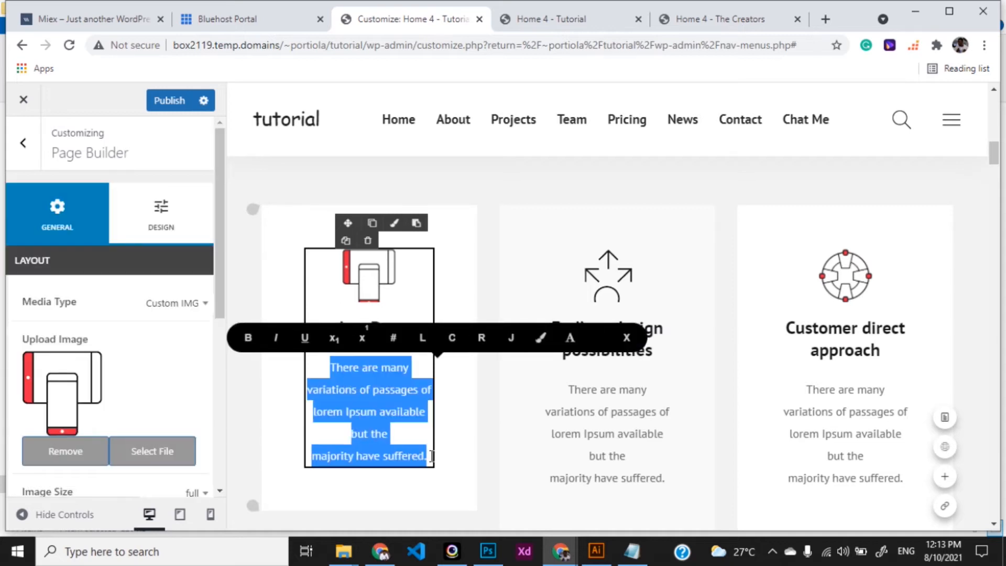
pyautogui.write('We bu')
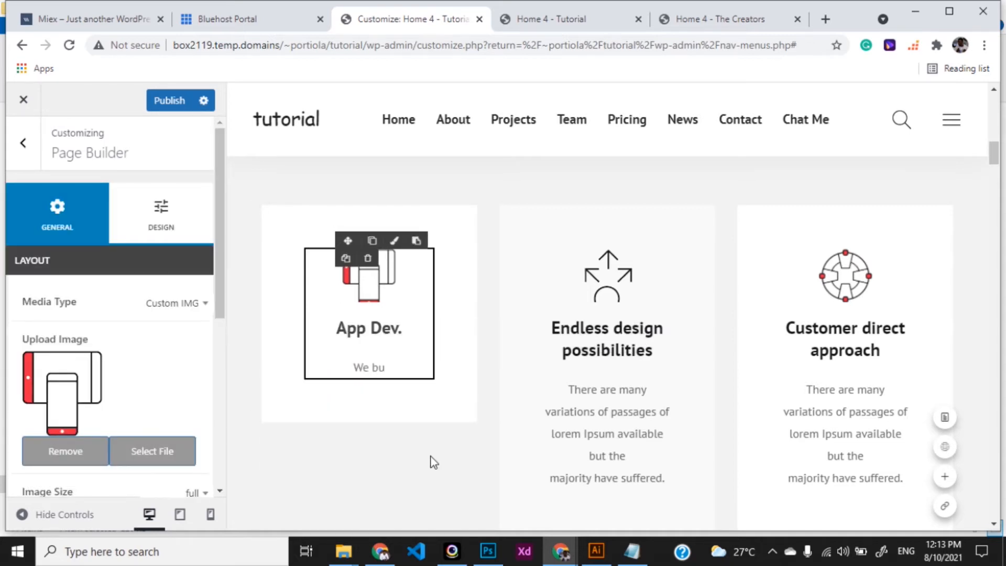
pyautogui.write('ild awesone a')
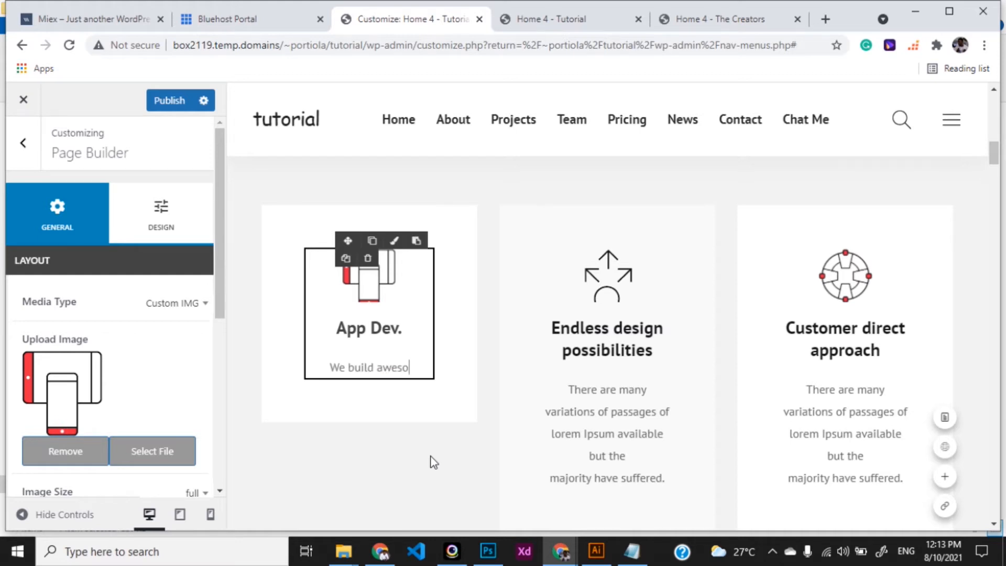
pyautogui.write('pps')
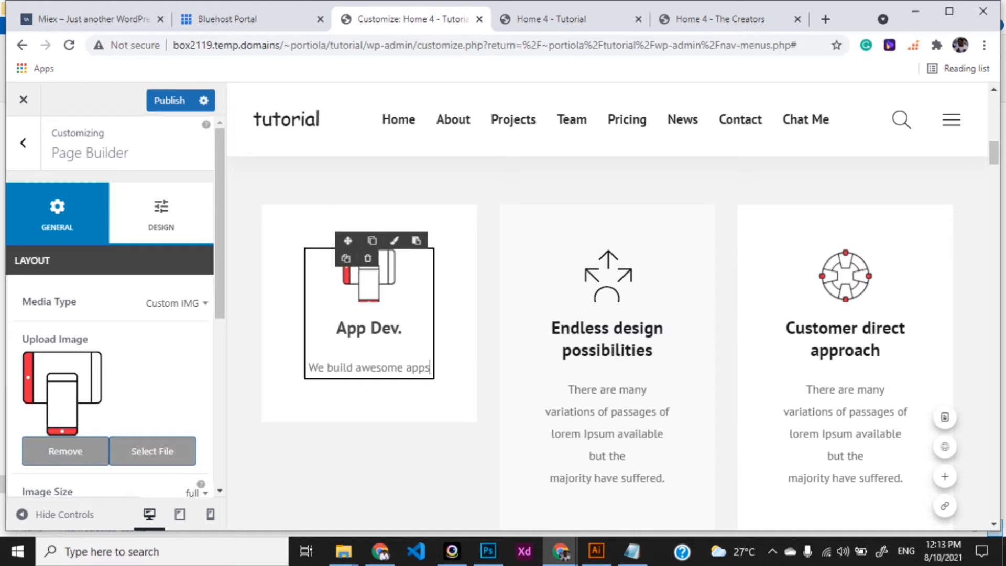
pyautogui.scroll(-2, 123, 419)
pyautogui.scroll(2, 126, 414)
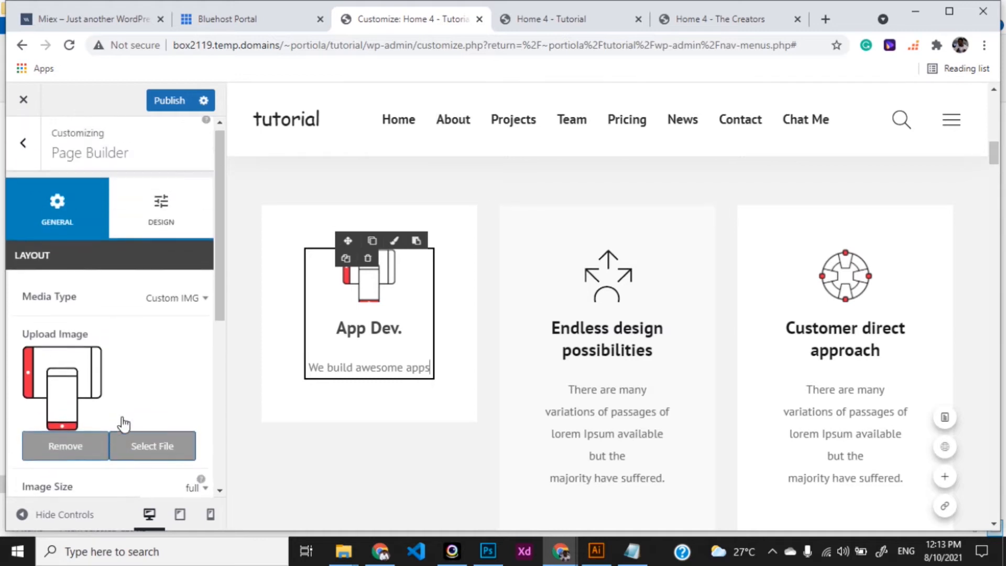
# - Open undraw.io in a new browser tab
pyautogui.click(826, 19)
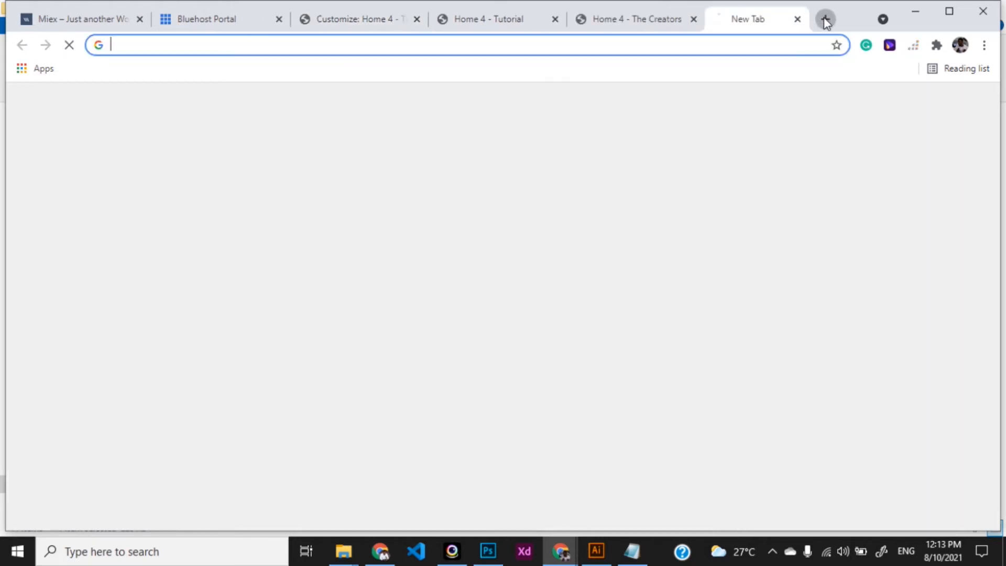
pyautogui.write('u')
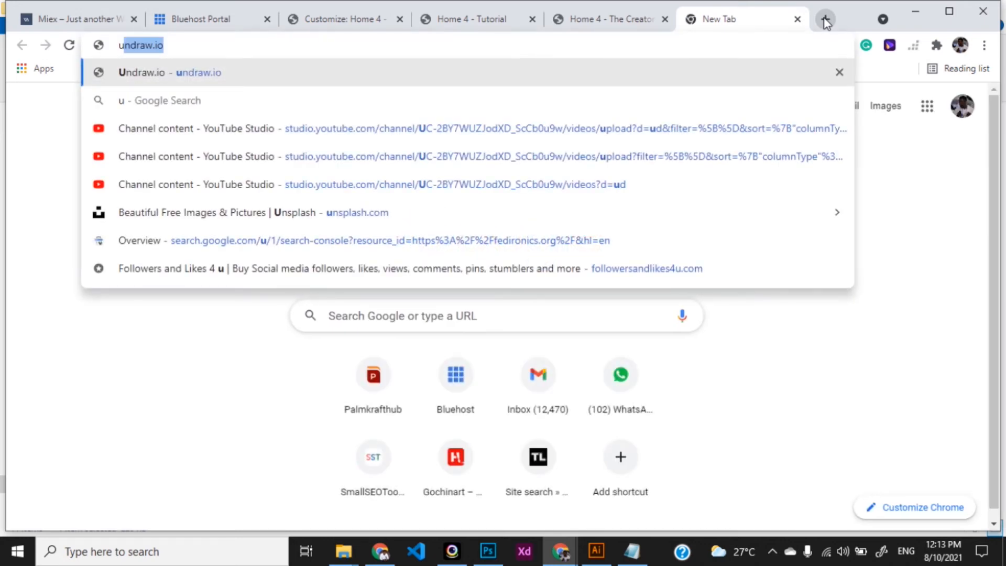
pyautogui.press('Return')
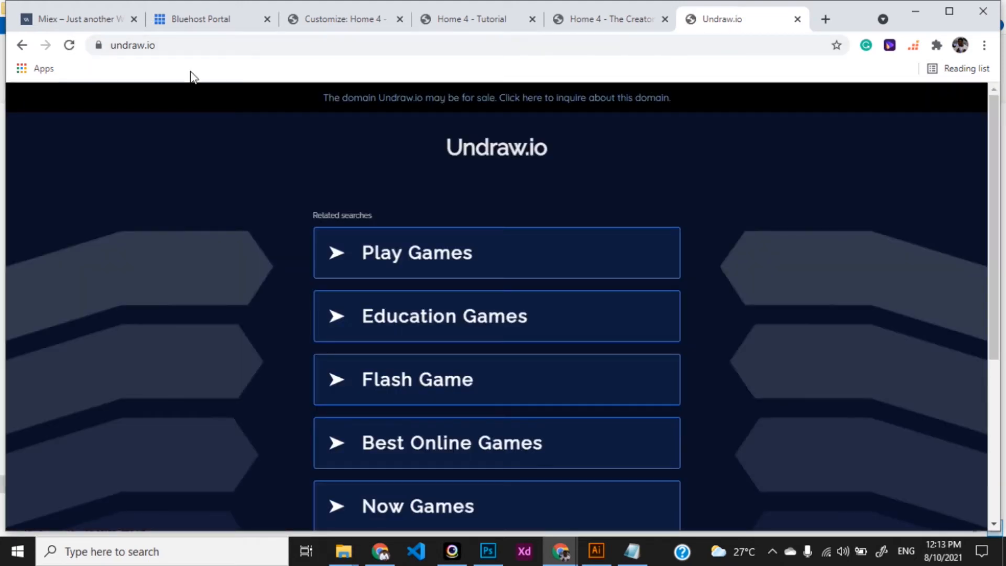
# - Search Google for "undraw" and open the unDraw open source illustrations site at undraw.co
pyautogui.click(158, 46)
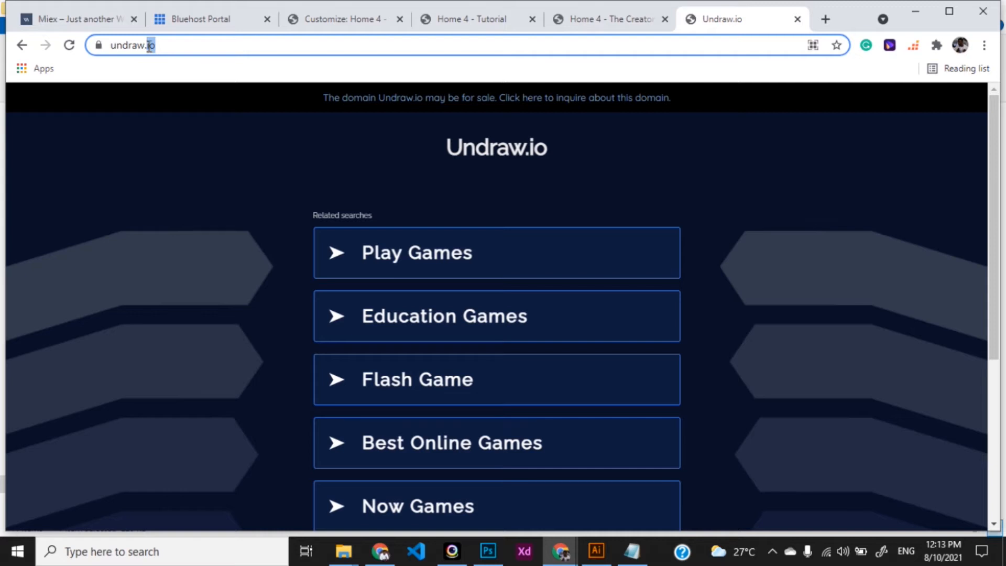
pyautogui.press('BackSpace')
pyautogui.press('BackSpace')
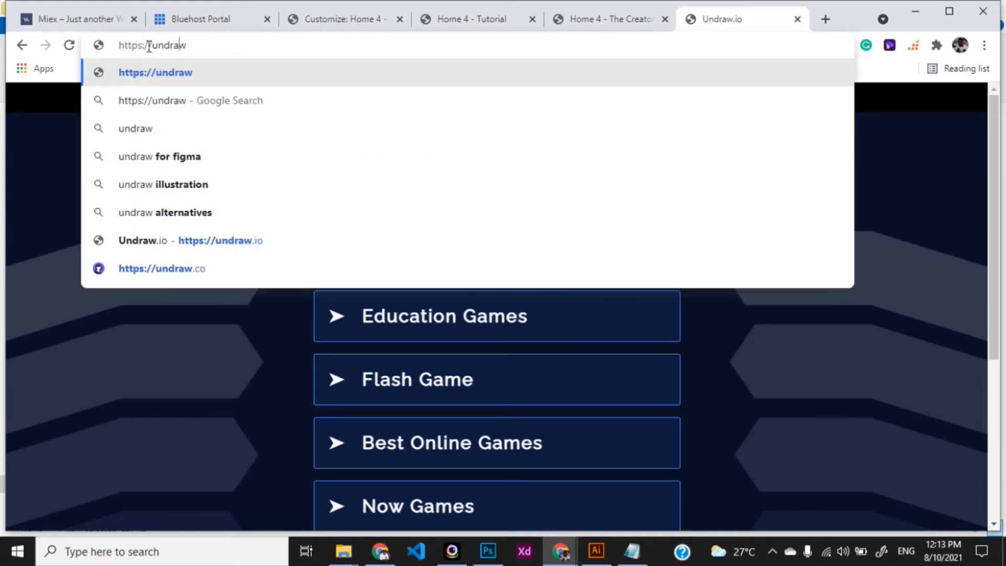
pyautogui.press('BackSpace')
pyautogui.press('BackSpace')
pyautogui.press('BackSpace')
pyautogui.press('BackSpace')
pyautogui.press('BackSpace')
pyautogui.press('BackSpace')
pyautogui.press('BackSpace')
pyautogui.press('BackSpace')
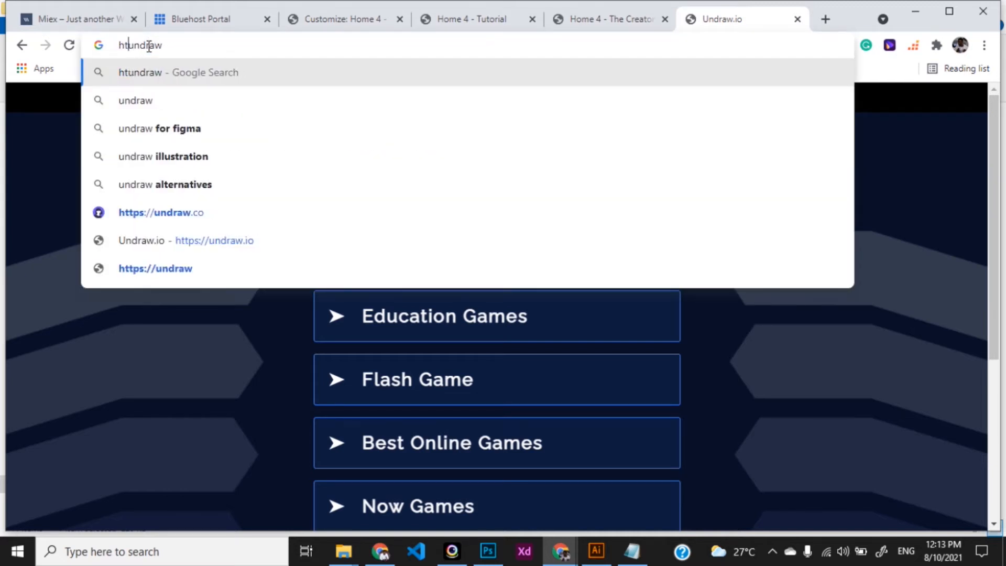
pyautogui.press('Return')
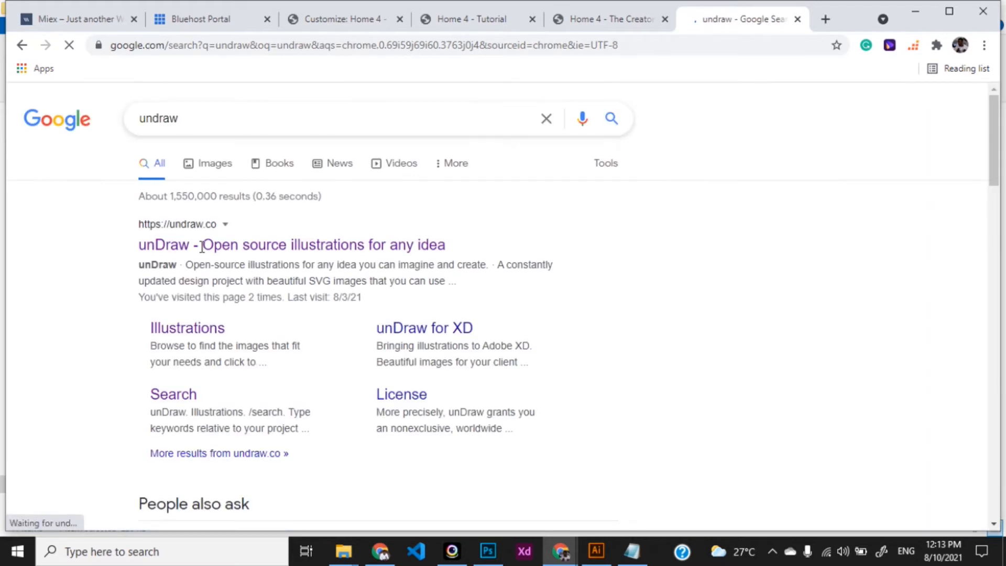
pyautogui.click(171, 243)
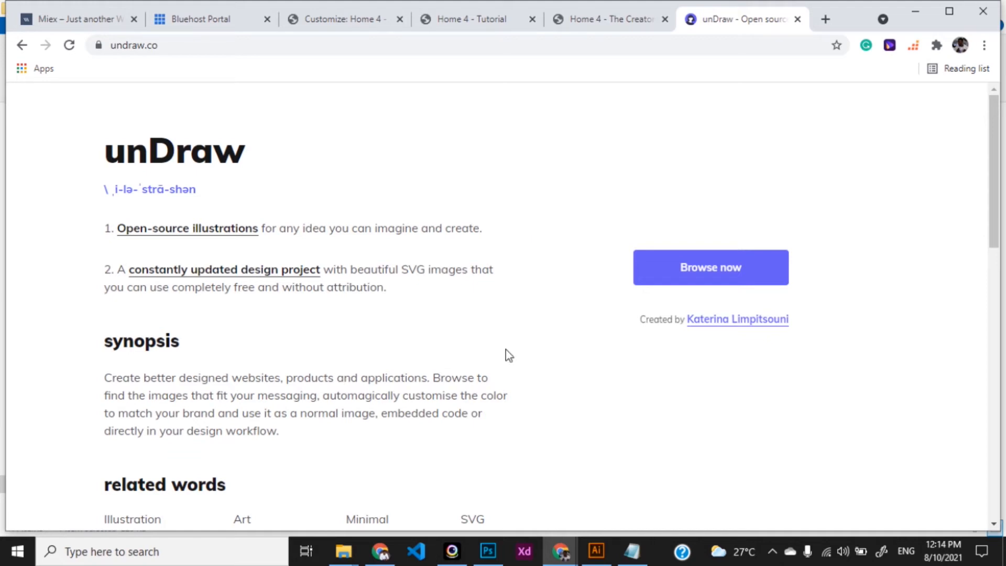
# - Skim the unDraw introduction and open its illustrations gallery
pyautogui.scroll(-6, 523, 288)
pyautogui.scroll(5, 523, 288)
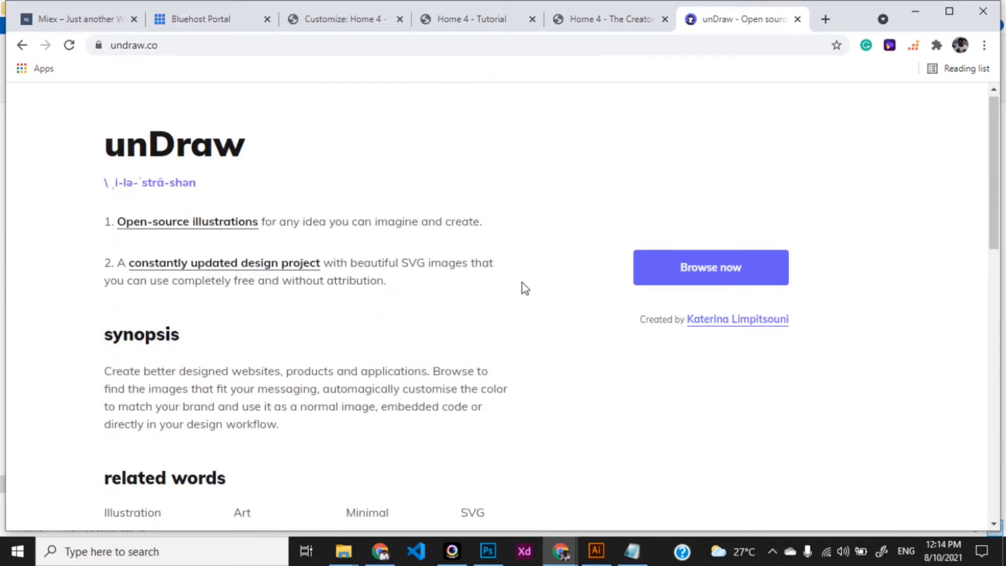
pyautogui.scroll(-3, 522, 282)
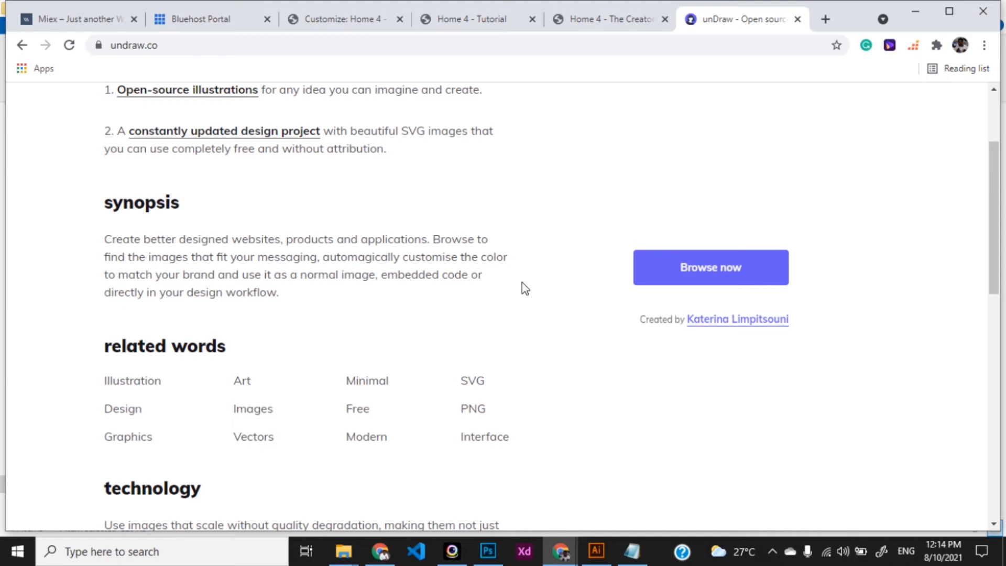
pyautogui.click(676, 272)
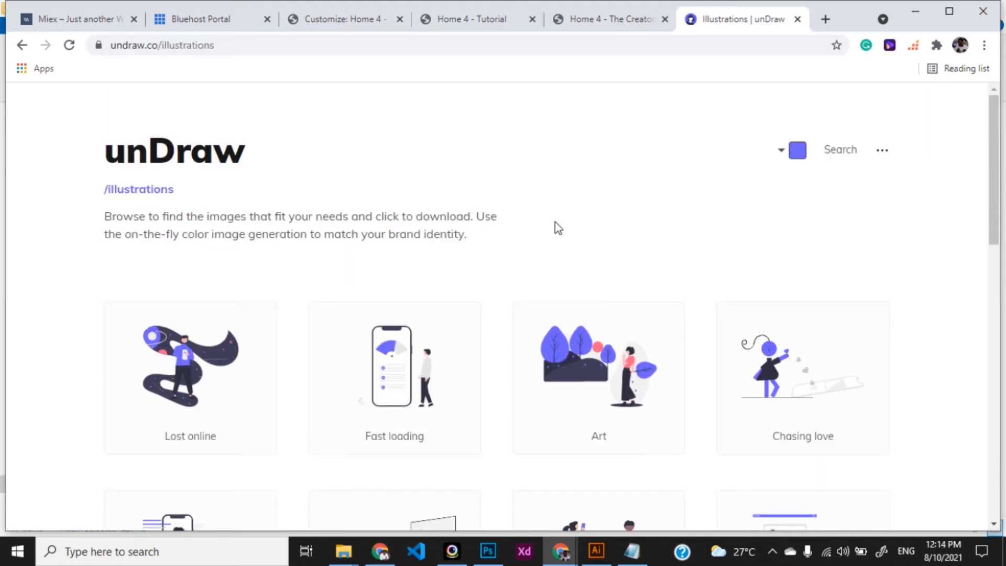
# - Set the accent color of the unDraw illustrations to #d1277c
pyautogui.click(802, 155)
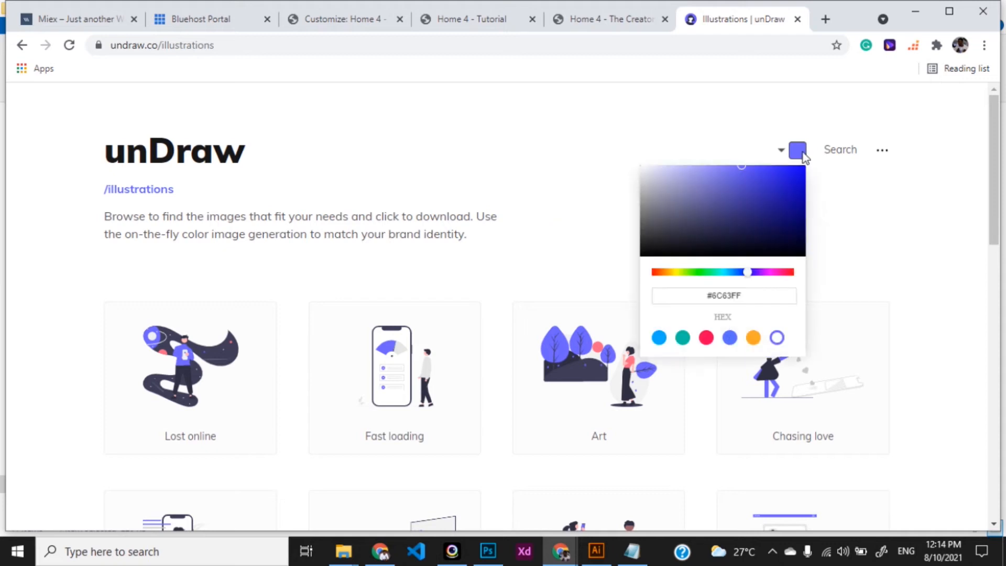
pyautogui.moveTo(718, 204); pyautogui.dragTo(759, 191)
pyautogui.moveTo(743, 296); pyautogui.dragTo(705, 297)
pyautogui.write('#d1277d')
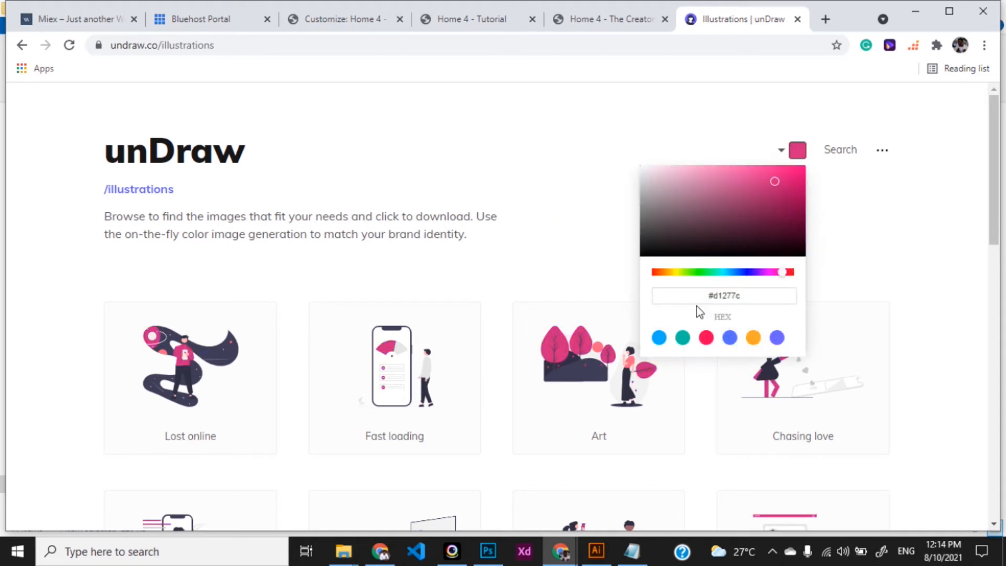
pyautogui.click(871, 169)
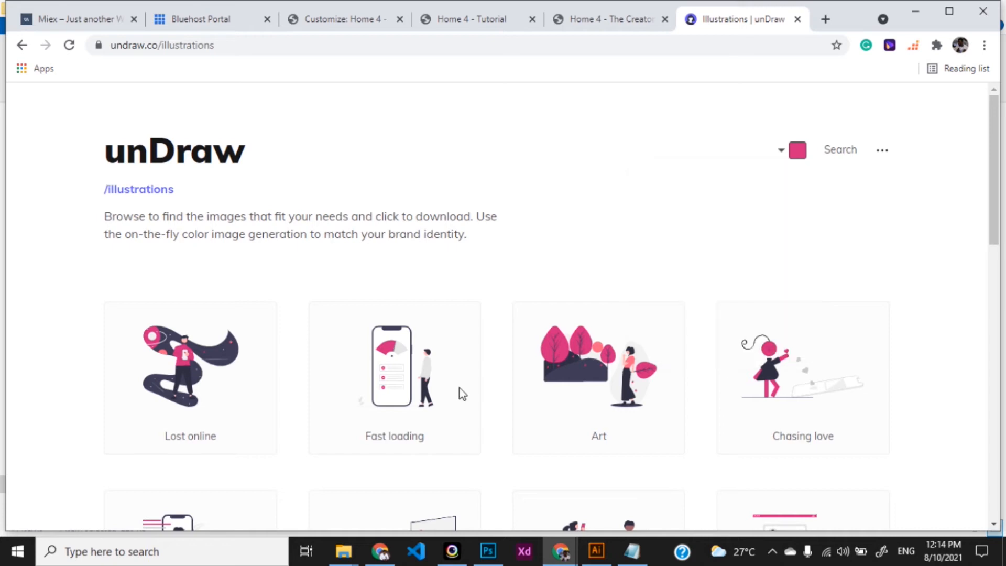
# - Find the "Mobile posts" illustration in the gallery and start downloading it as a PNG
pyautogui.scroll(-4, 578, 476)
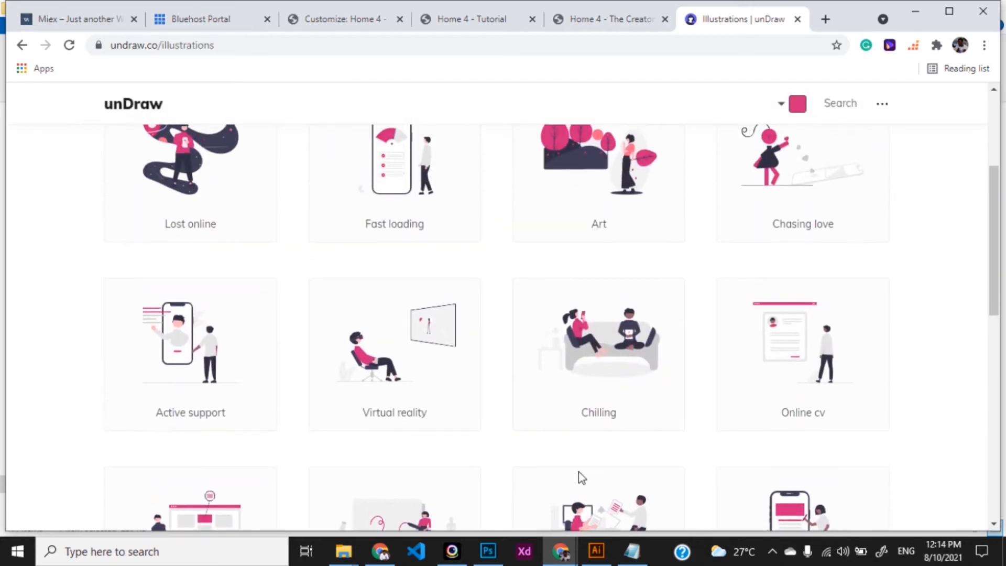
pyautogui.scroll(1, 578, 477)
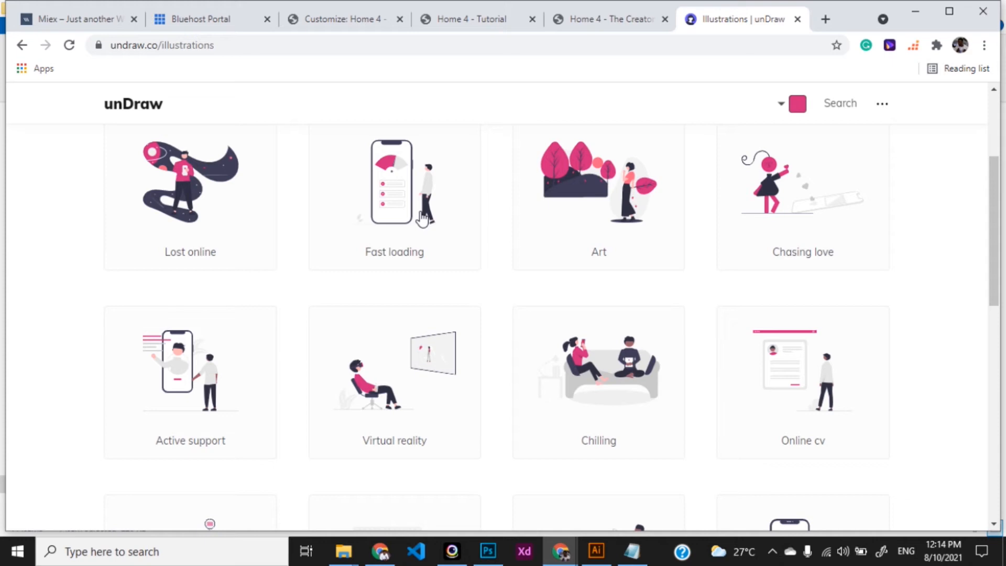
pyautogui.scroll(-4, 566, 329)
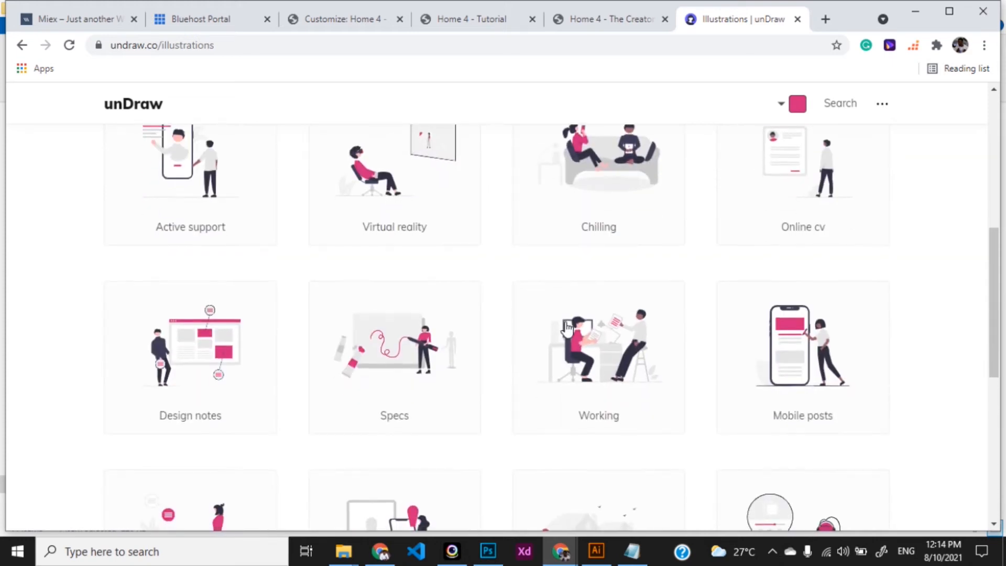
pyautogui.click(824, 371)
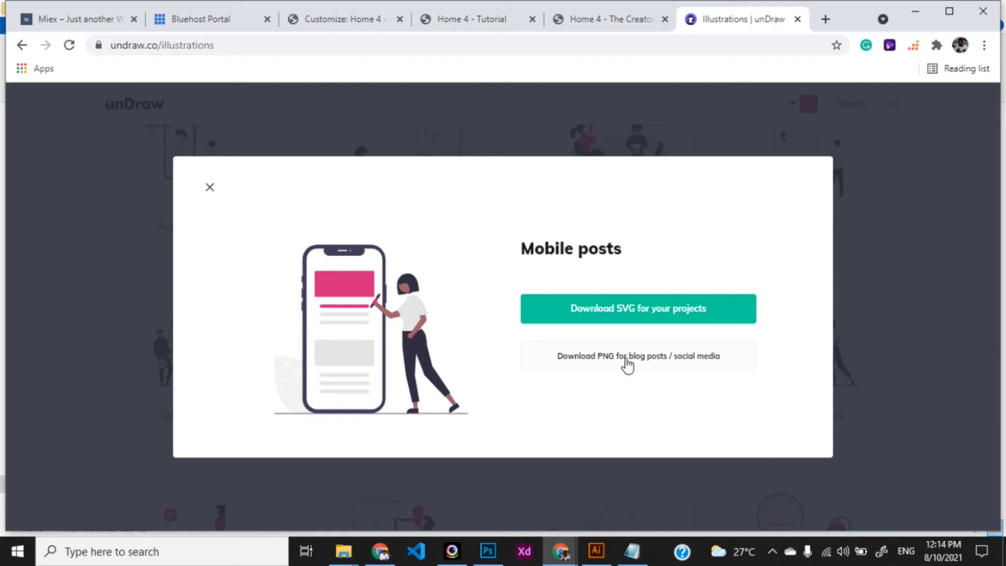
pyautogui.click(627, 362)
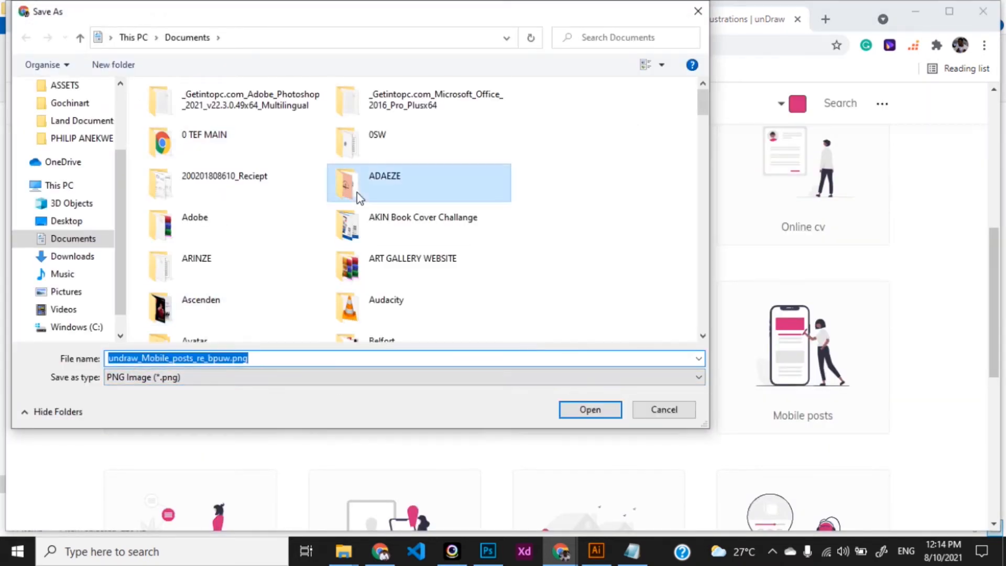
# - Save undraw_Mobile_posts_re_bpuw.png in the ASSETS folder inside Documents > WORDPRESS CLASS
pyautogui.click(358, 196)
pyautogui.press('w')
pyautogui.press('w')
pyautogui.press('w')
pyautogui.press('w')
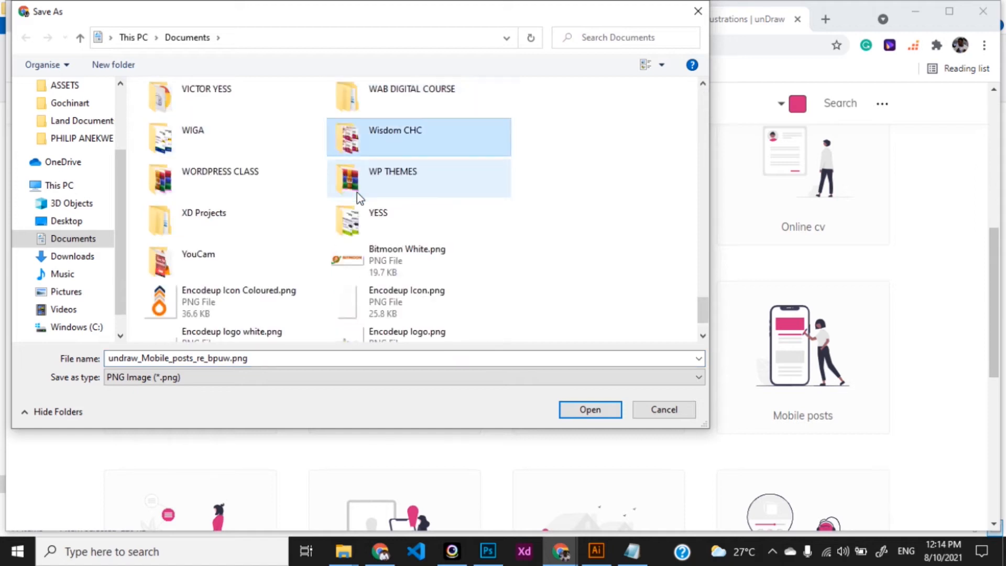
pyautogui.press('Return')
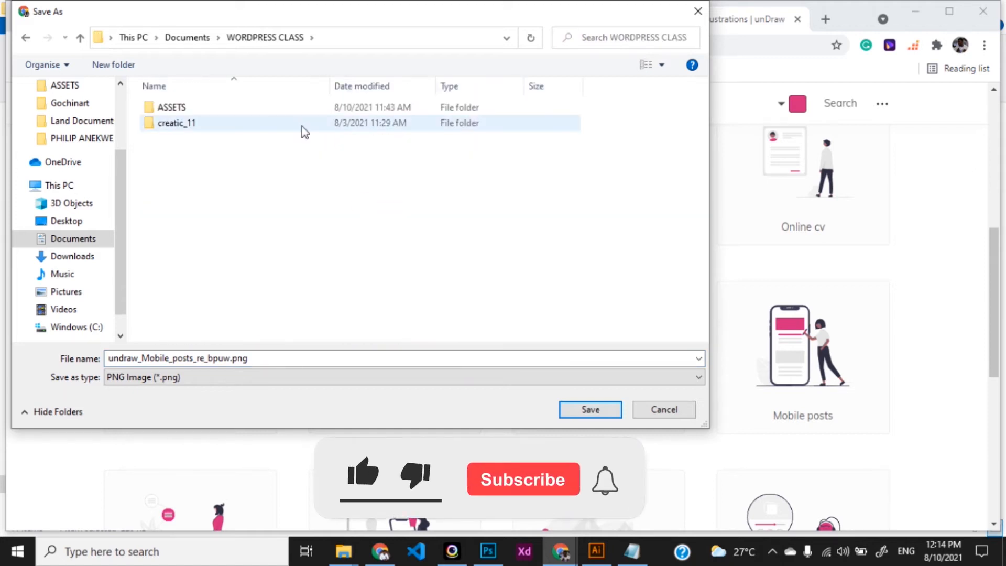
pyautogui.doubleClick(288, 111)
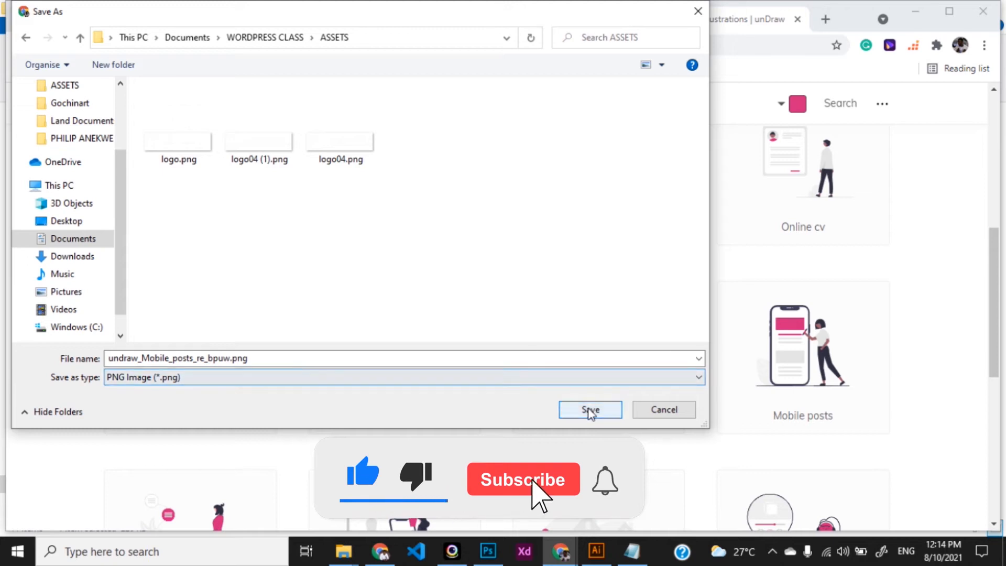
pyautogui.click(589, 410)
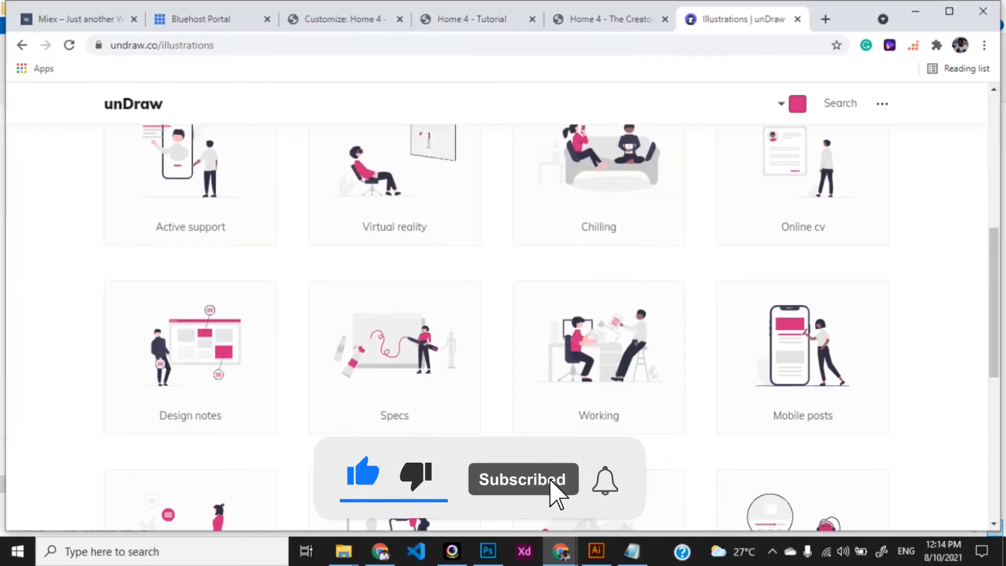
# - Upload undraw_Mobile_posts_re_bpuw.png from the ASSETS folder to the media library and use it as the App Dev. service image
pyautogui.click(476, 21)
pyautogui.click(322, 23)
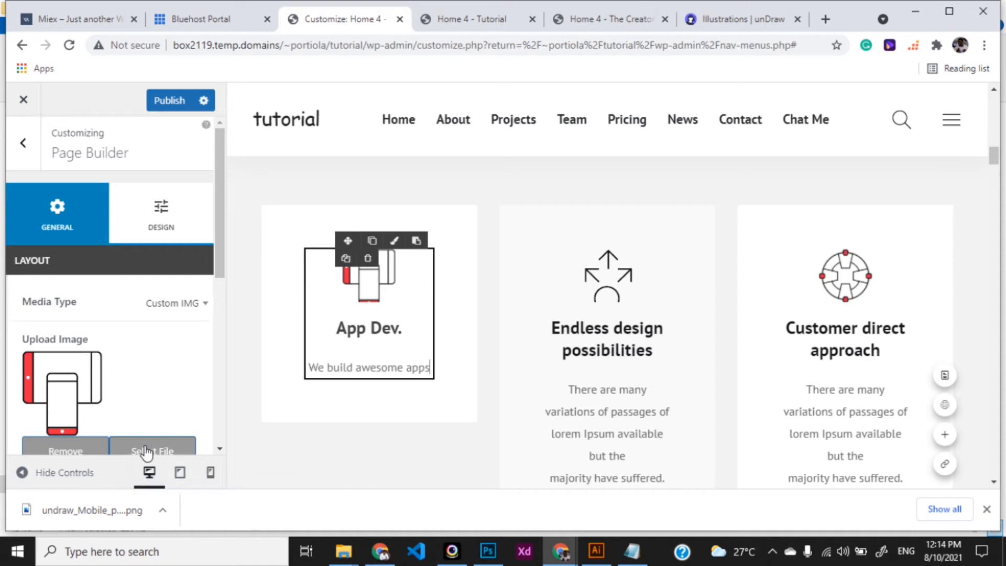
pyautogui.click(147, 452)
pyautogui.hotkey('alt', 'Tab')
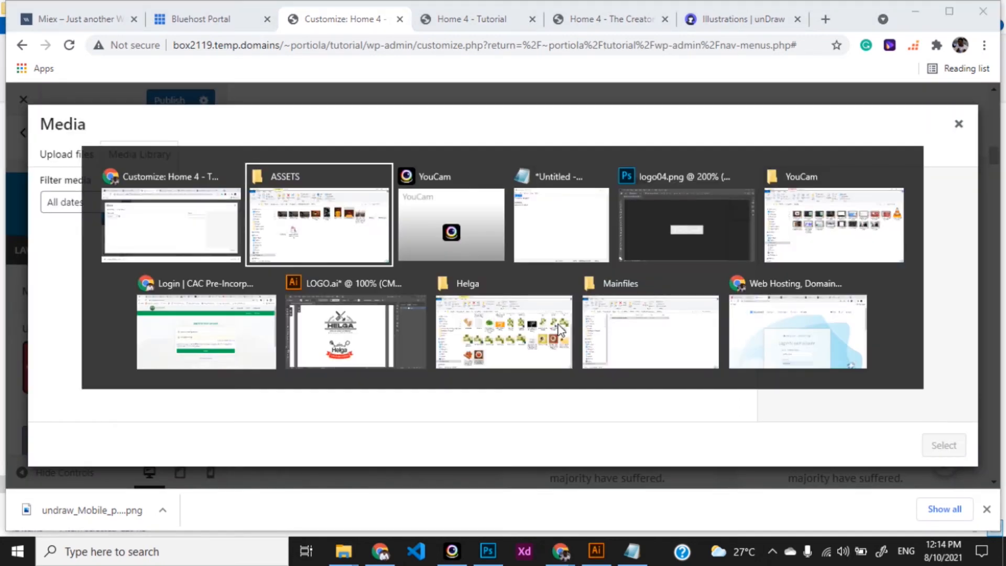
pyautogui.moveTo(297, 307); pyautogui.dragTo(409, 333)
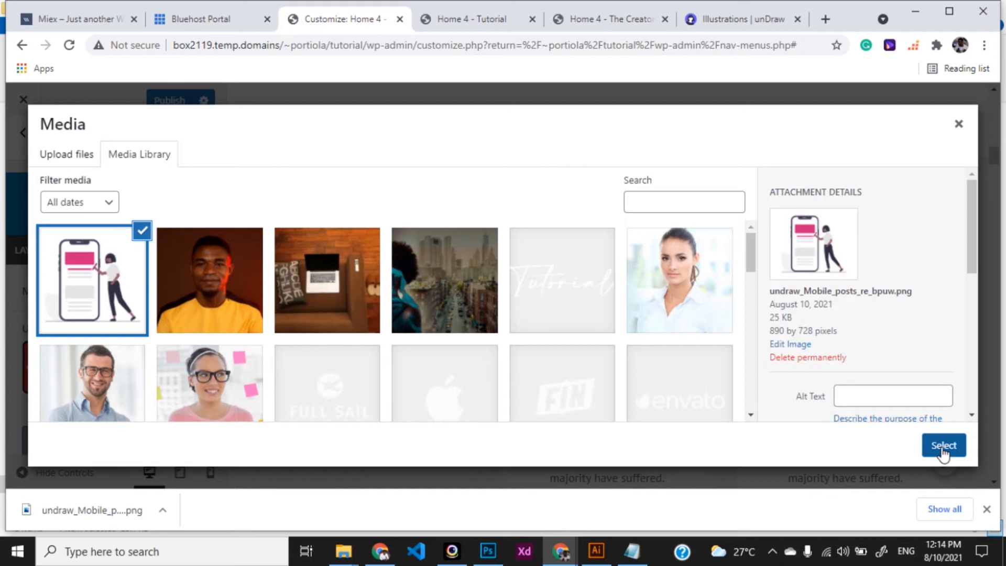
pyautogui.click(946, 446)
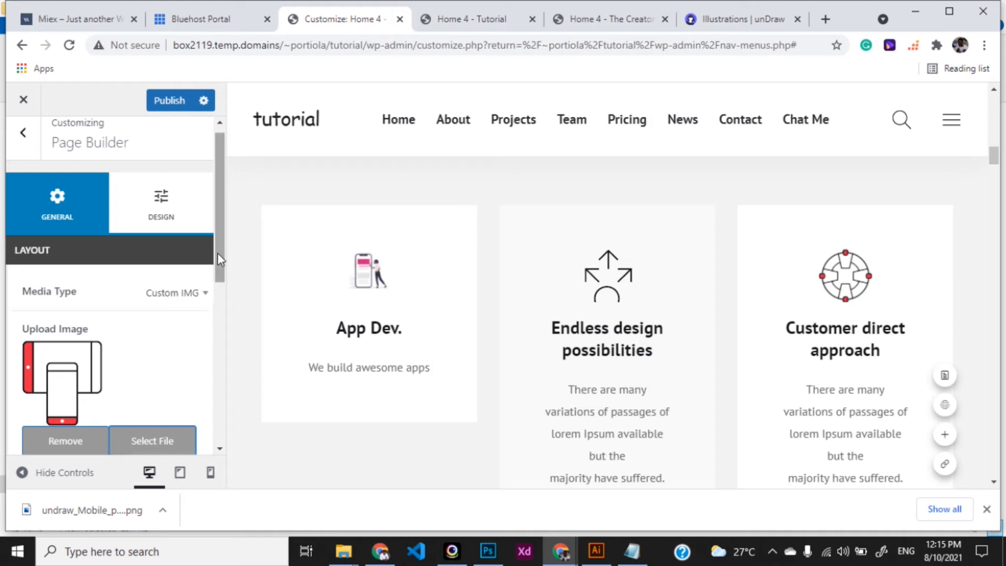
# - Check the App Dev. service's media type options and start downloading the "Mobile posts" illustration from unDraw as an SVG
pyautogui.scroll(-1, 187, 271)
pyautogui.click(183, 269)
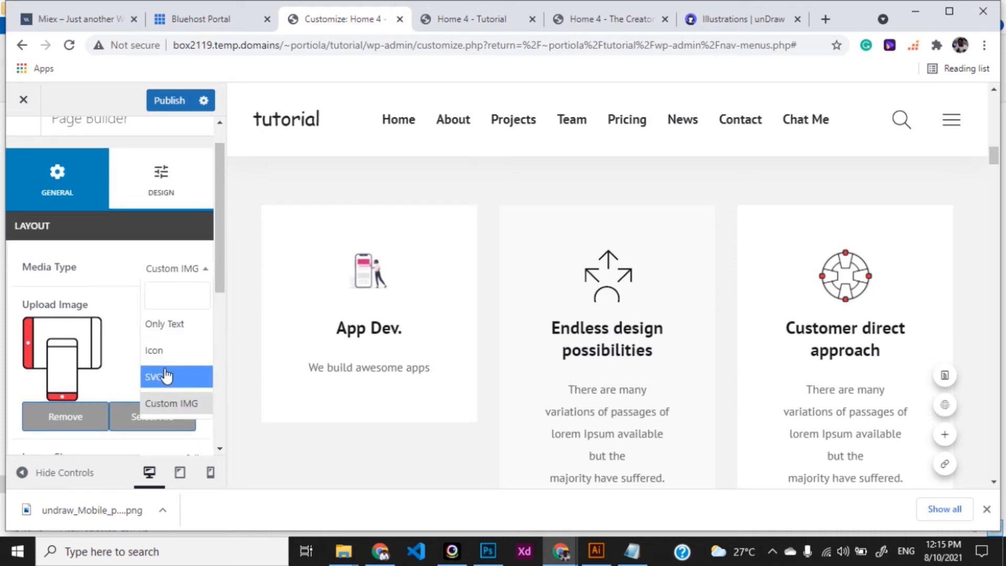
pyautogui.click(719, 19)
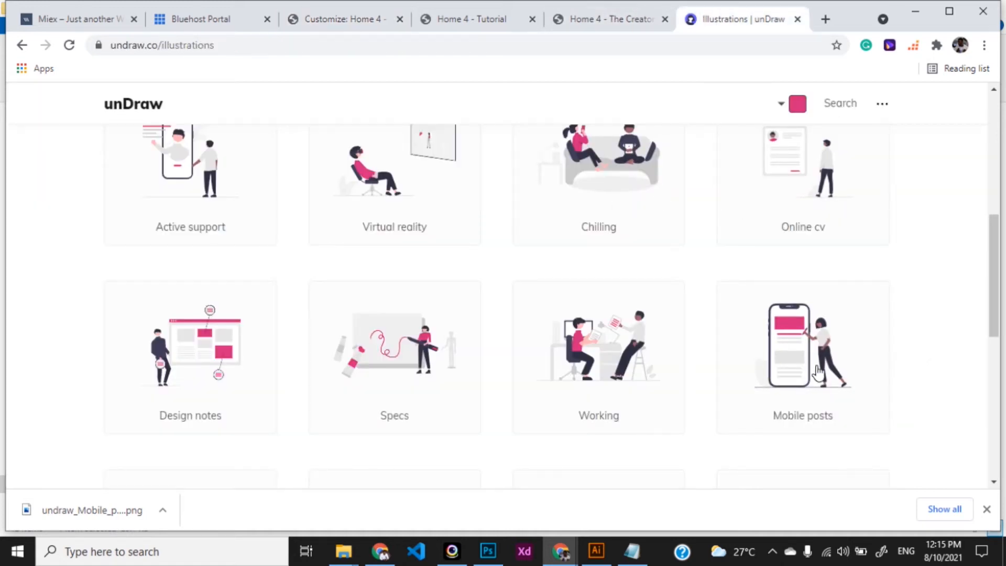
pyautogui.click(792, 370)
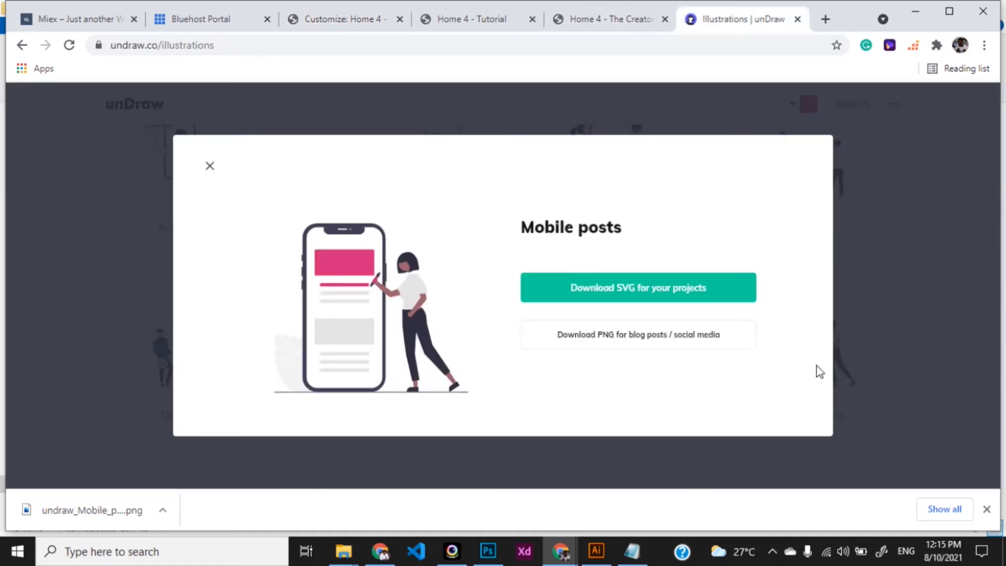
pyautogui.click(619, 292)
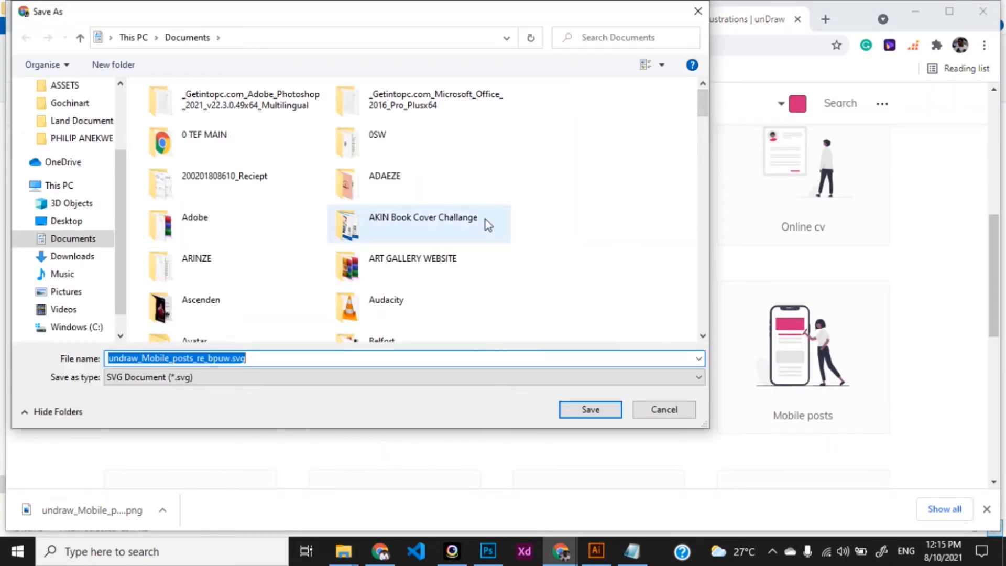
# - Save undraw_Mobile_posts_re_bpuw.svg in the ASSETS folder inside Documents > WORDPRESS CLASS
pyautogui.click(434, 219)
pyautogui.scroll(-10, 431, 217)
pyautogui.press('w')
pyautogui.press('w')
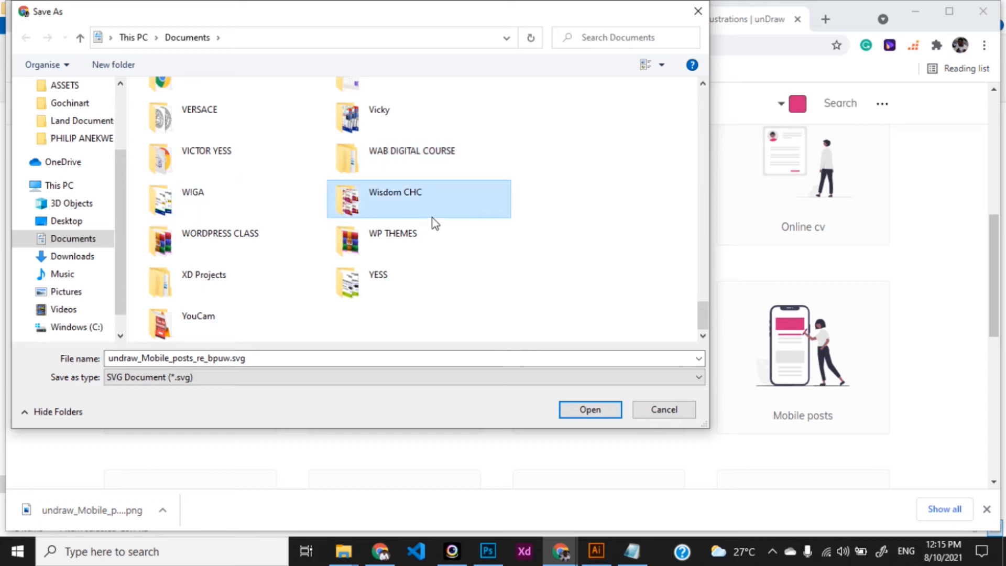
pyautogui.press('Return')
pyautogui.doubleClick(354, 107)
pyautogui.click(588, 410)
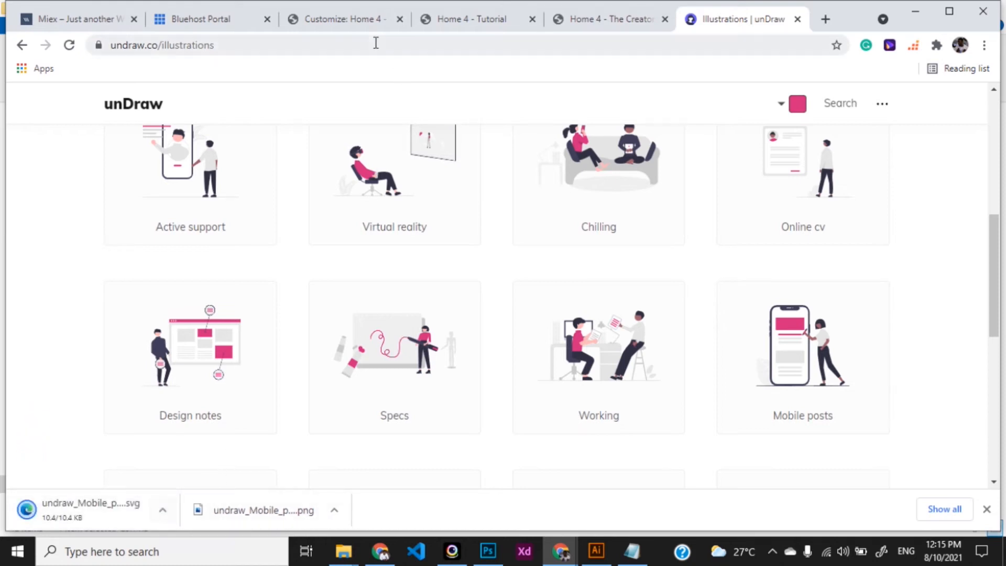
# - Try SVG as the App Dev. service's media type in the customizer and look through its layout settings for an upload option
pyautogui.click(323, 25)
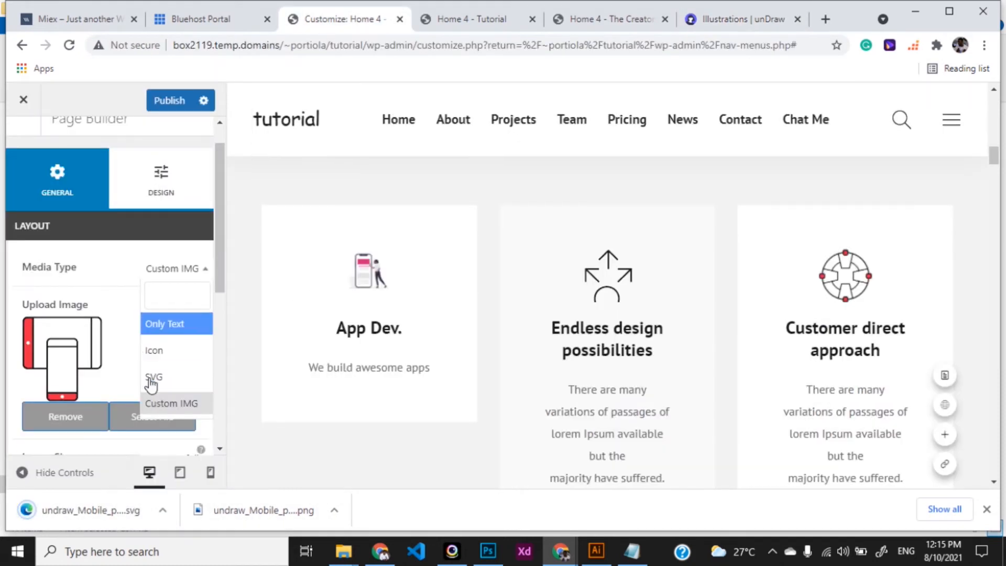
pyautogui.click(168, 383)
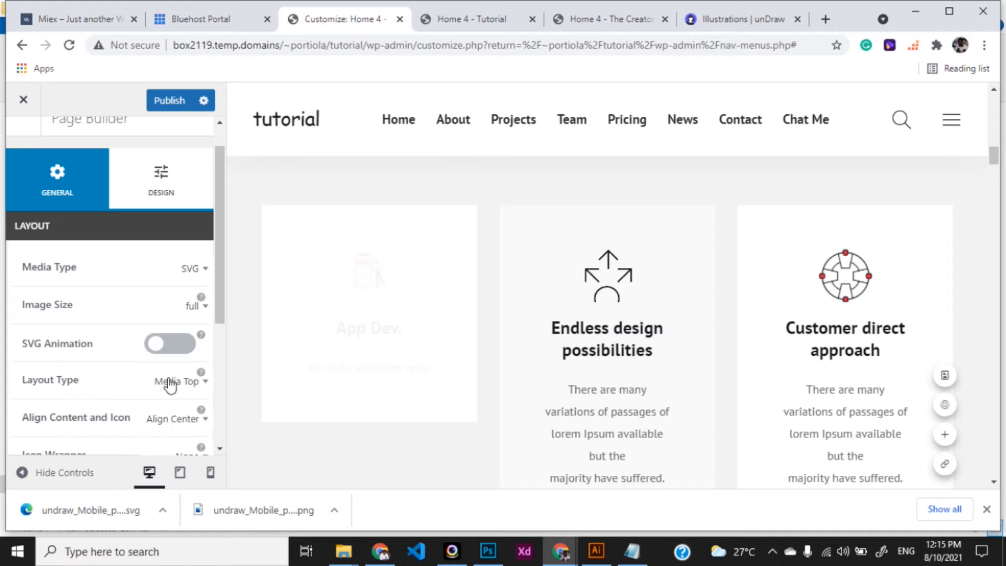
pyautogui.scroll(-1, 164, 324)
pyautogui.scroll(-2, 165, 323)
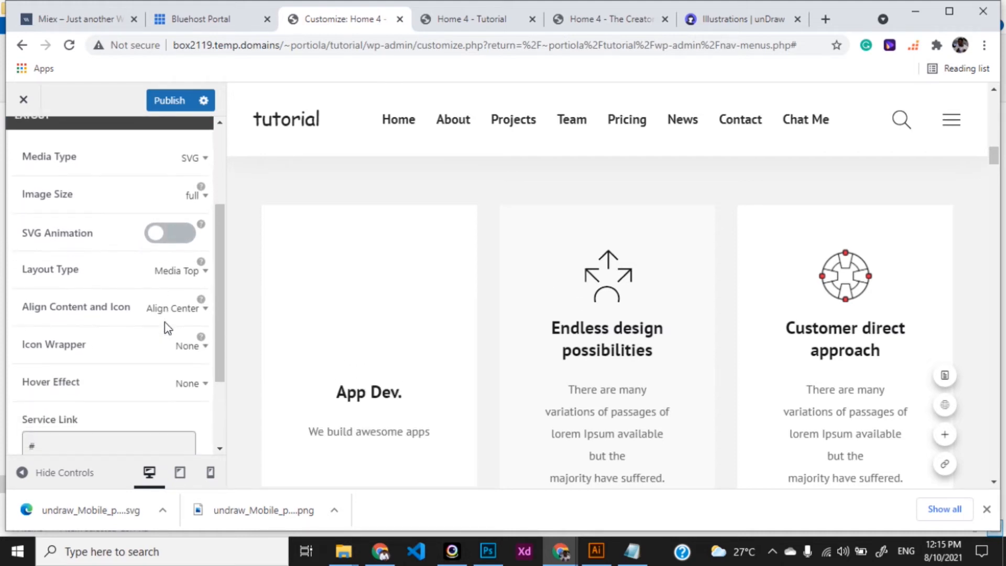
pyautogui.scroll(3, 166, 329)
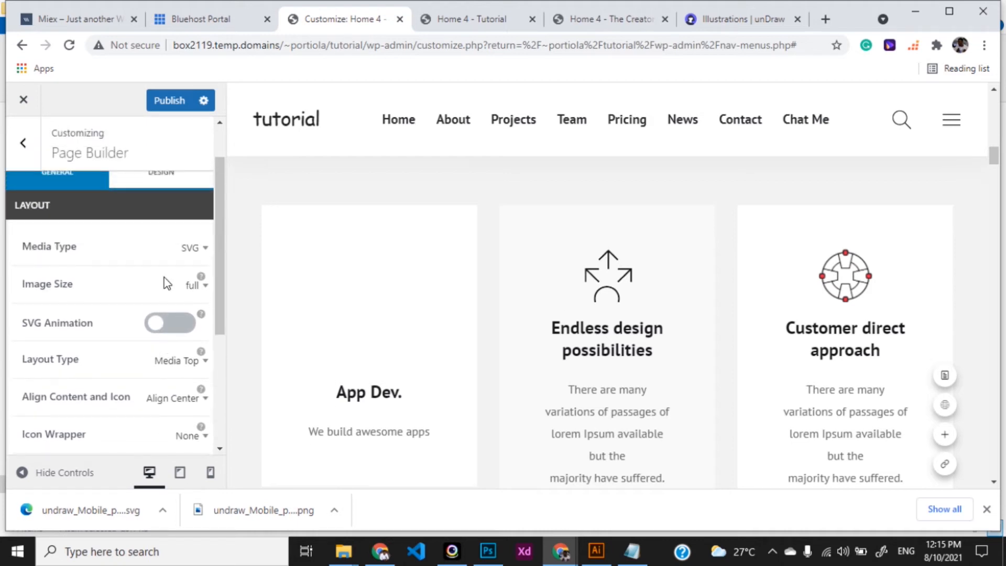
pyautogui.scroll(1, 164, 282)
# - Switch the App Dev. media type to Custom IMG and back to SVG, and check the image size choices
pyautogui.click(187, 309)
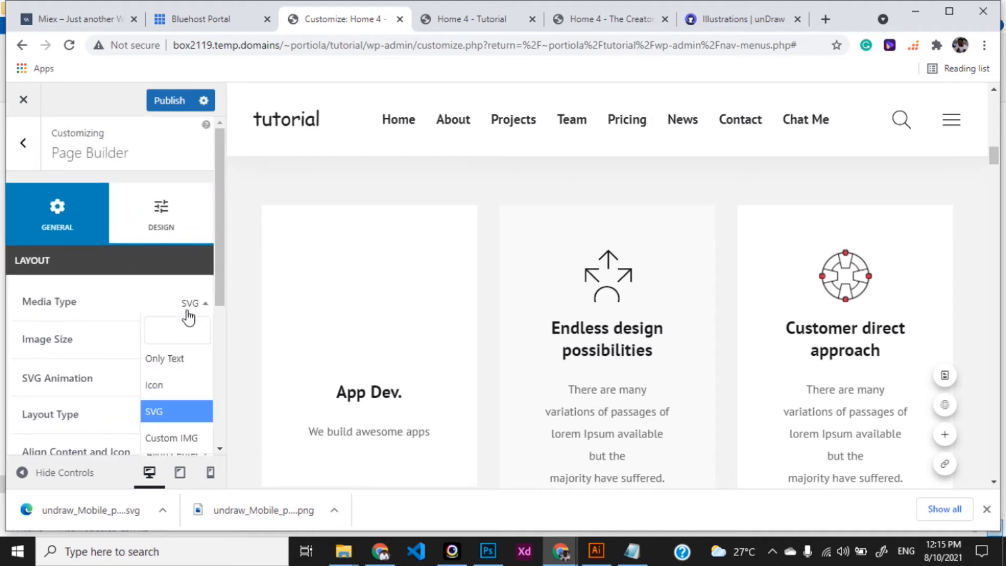
pyautogui.click(168, 438)
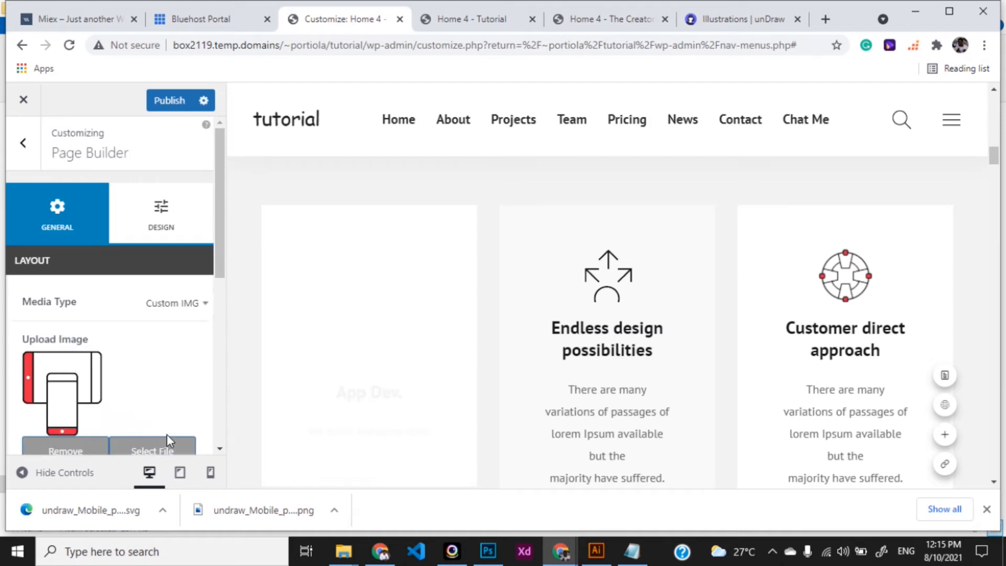
pyautogui.click(190, 304)
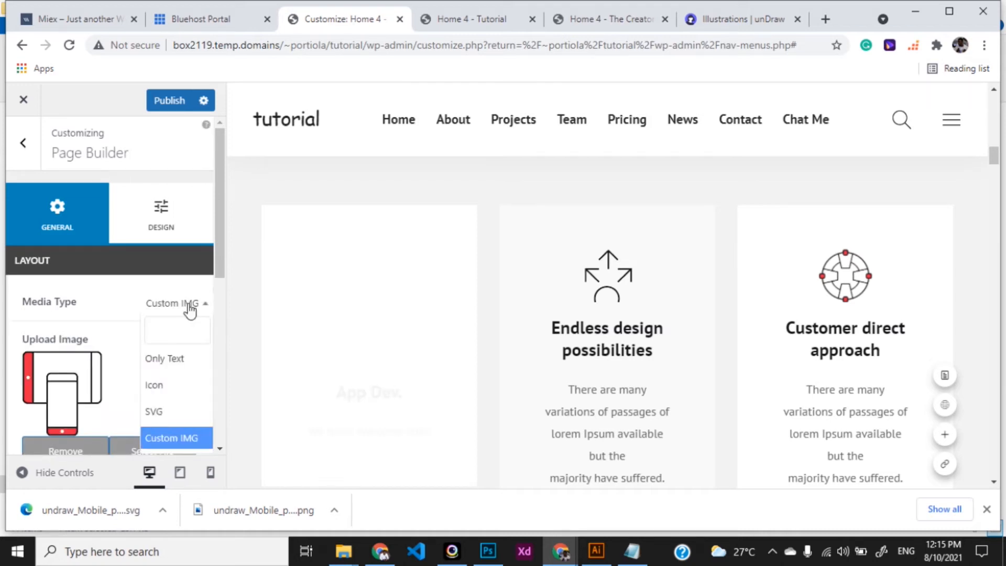
pyautogui.click(160, 410)
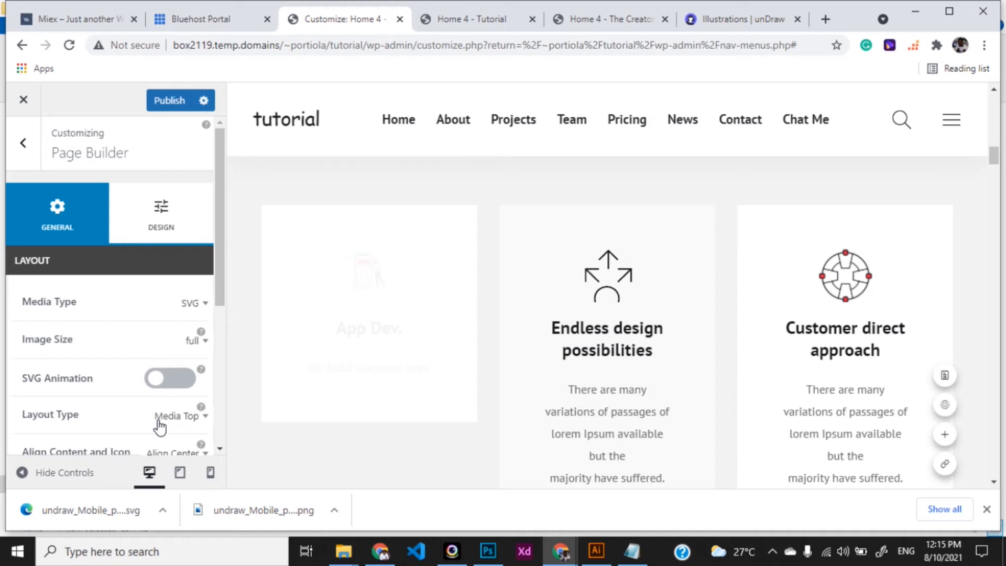
pyautogui.click(194, 341)
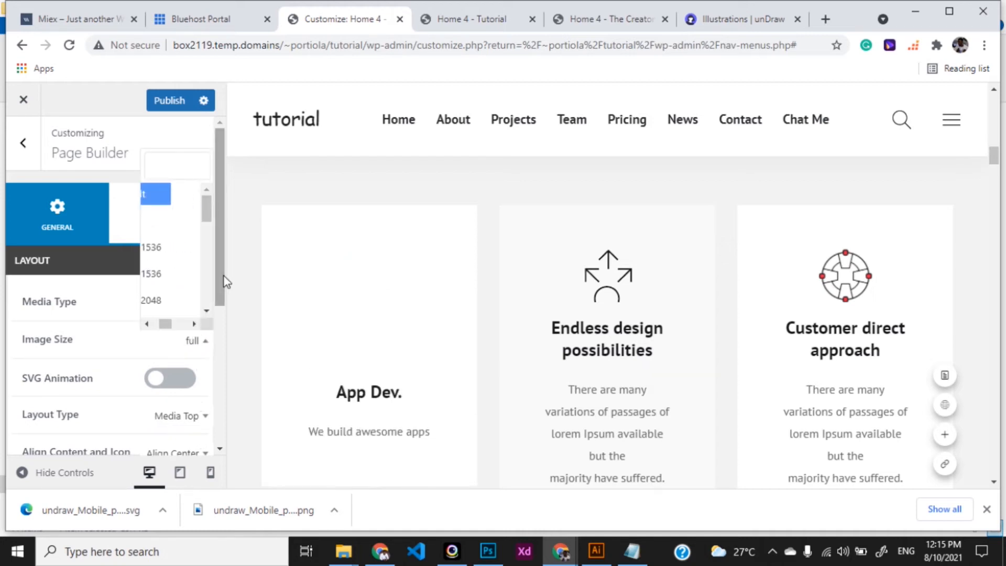
pyautogui.moveTo(222, 280)
pyautogui.mouseDown()
pyautogui.moveTo(213, 387)
pyautogui.moveTo(229, 284)
pyautogui.mouseUp()
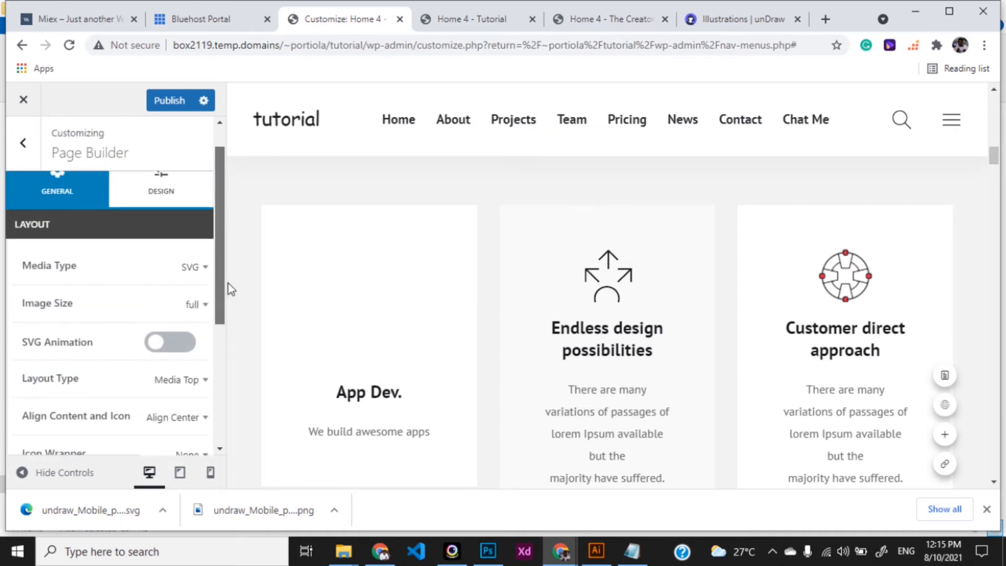
# - Return the App Dev. media type to Custom IMG and select undraw_Mobile_posts_re_bpuw.png from the media library
pyautogui.click(200, 269)
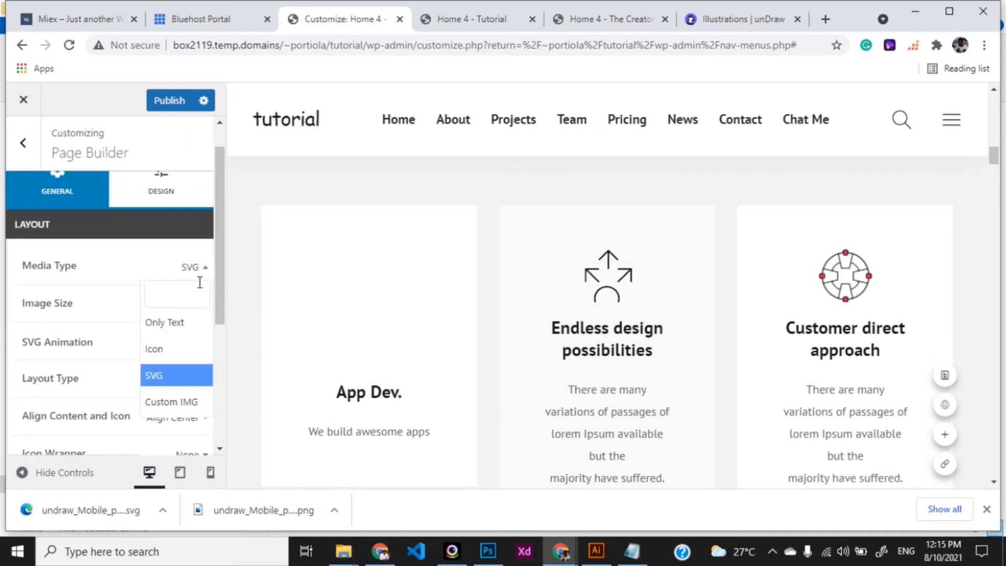
pyautogui.click(171, 401)
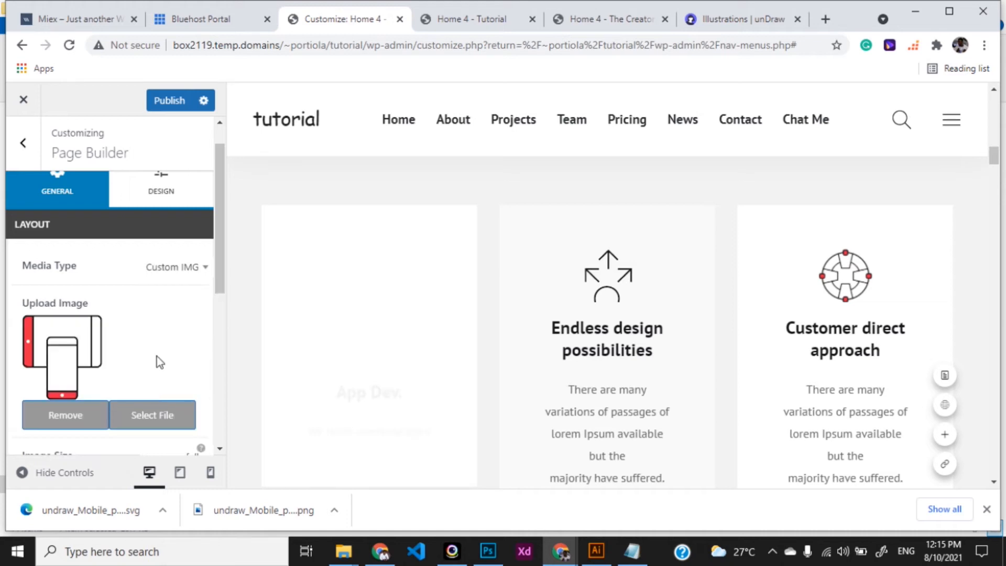
pyautogui.click(144, 415)
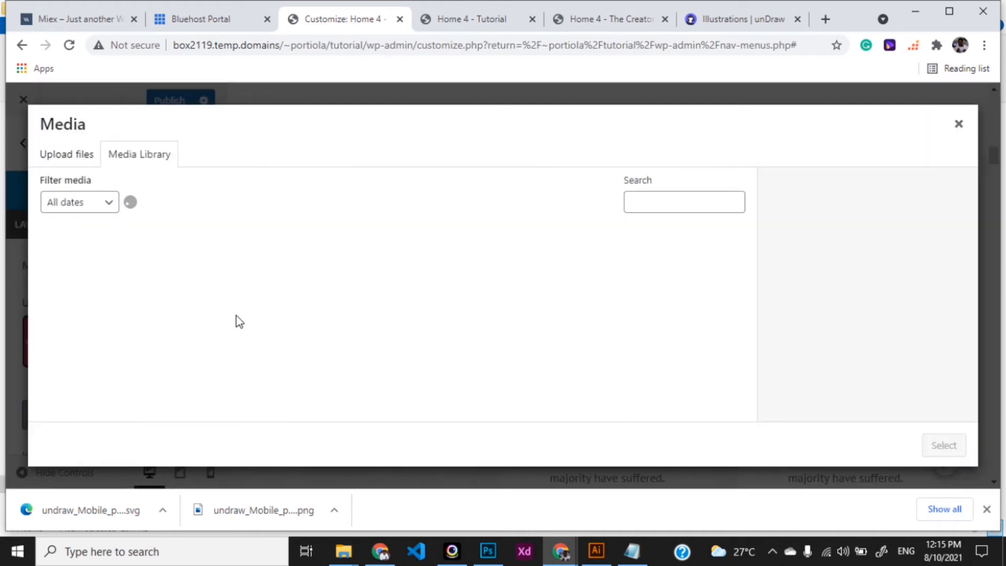
pyautogui.hotkey('alt', 'Tab')
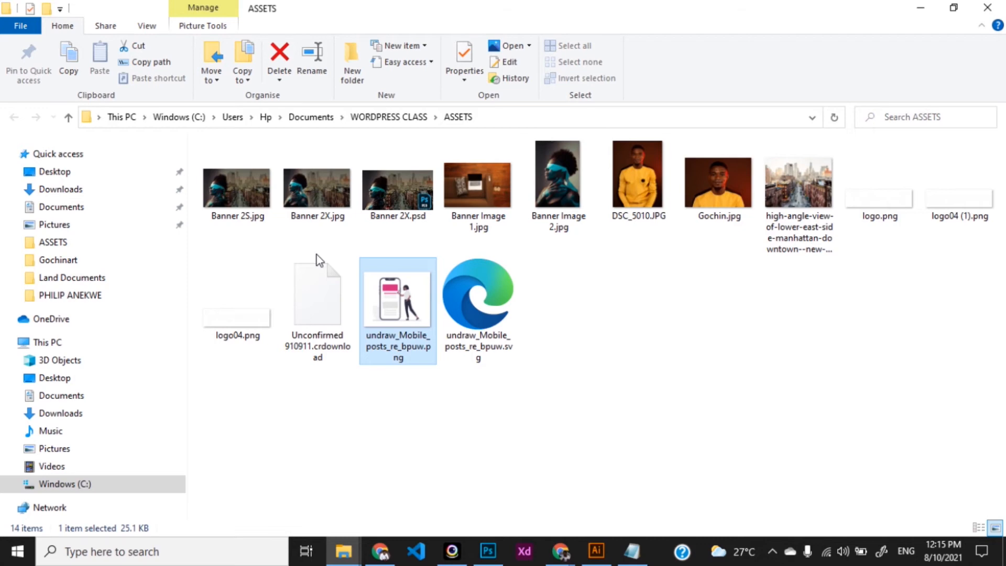
pyautogui.hotkey('alt', 'Tab')
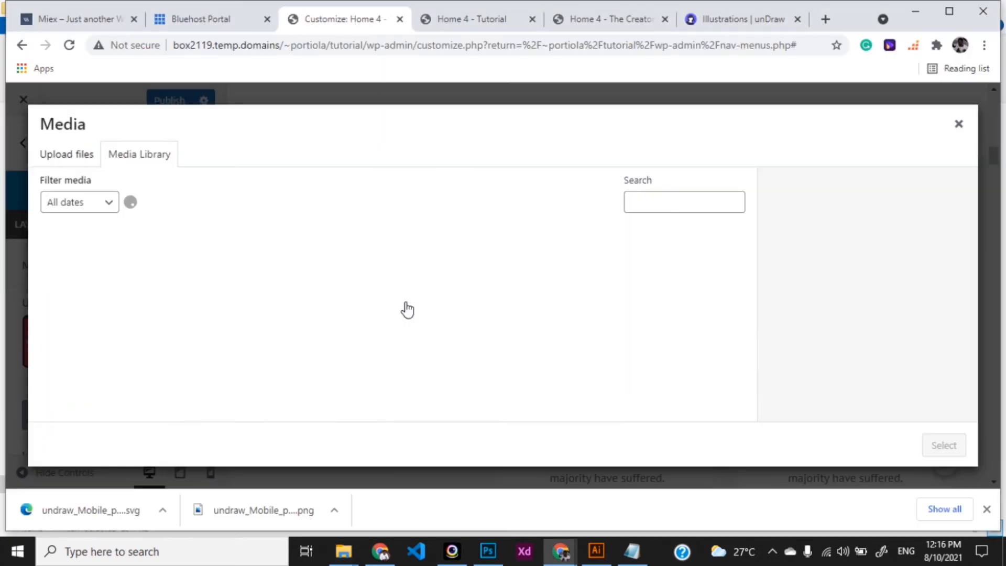
pyautogui.click(115, 297)
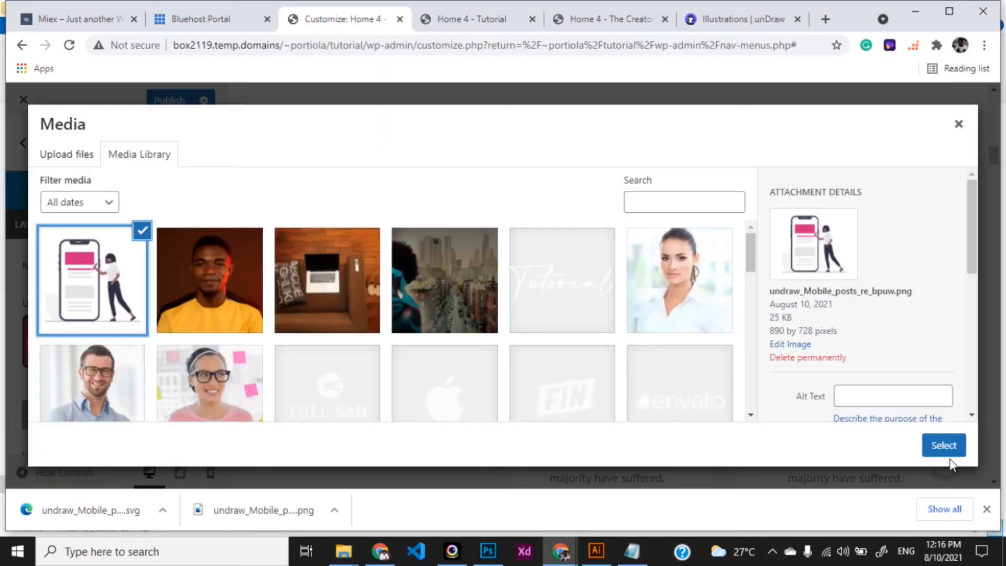
pyautogui.click(946, 444)
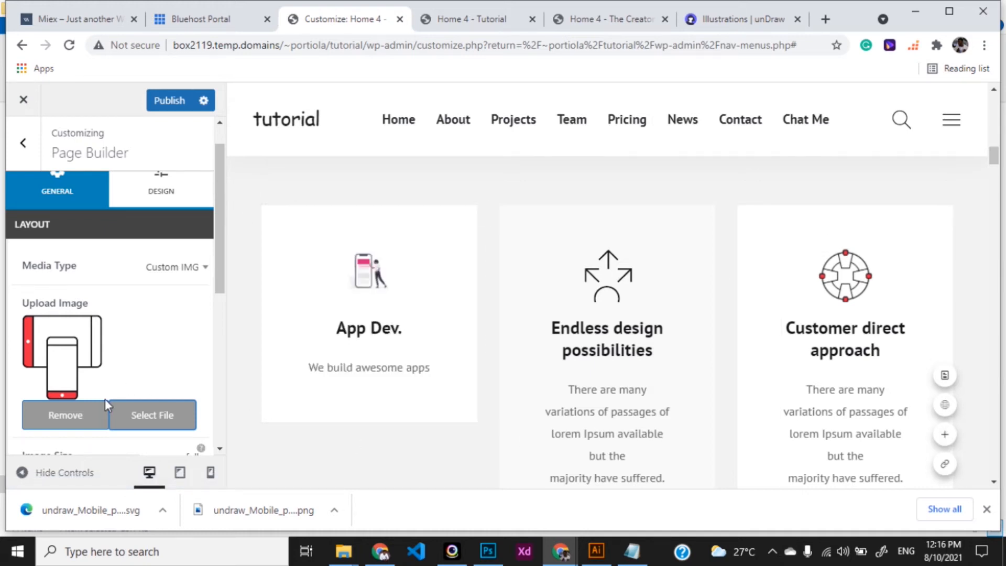
# - Try the 1536x1536 and 2048x2048 image sizes for the App Dev. illustration
pyautogui.scroll(-1, 219, 291)
pyautogui.moveTo(217, 284); pyautogui.dragTo(214, 325)
pyautogui.click(190, 302)
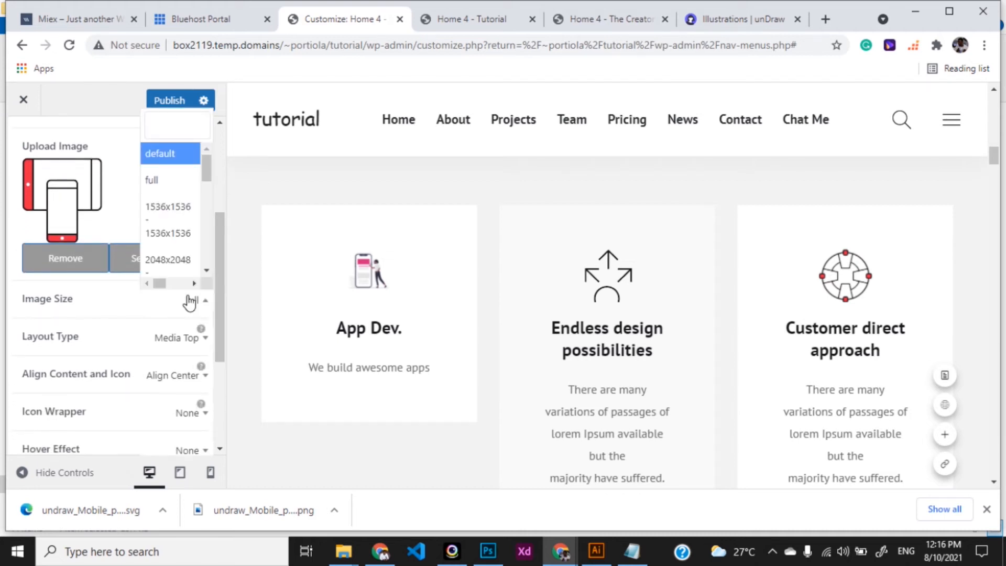
pyautogui.click(178, 216)
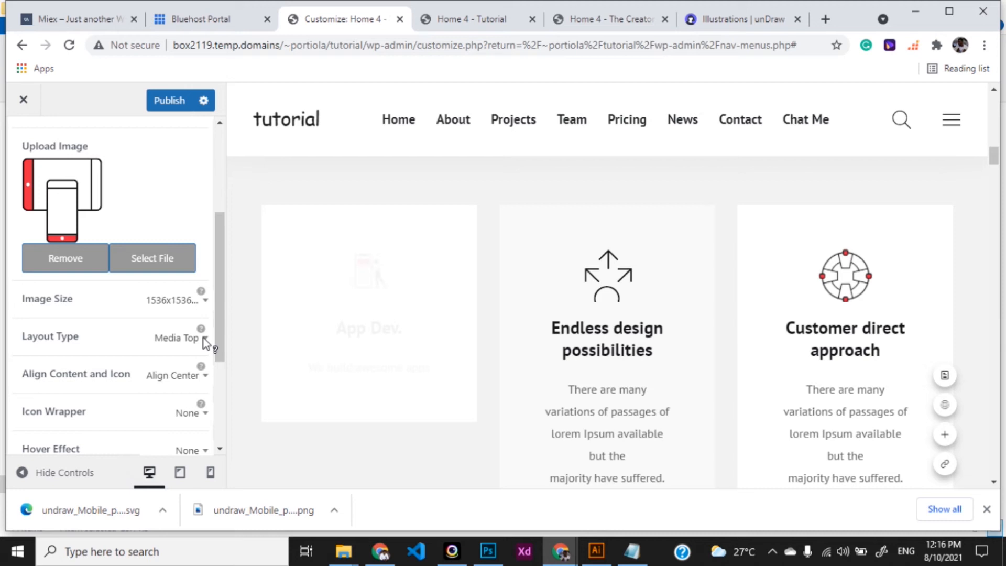
pyautogui.click(190, 300)
pyautogui.click(187, 267)
# - Set the App Dev. illustration's image size to the blog_post preset
pyautogui.click(201, 306)
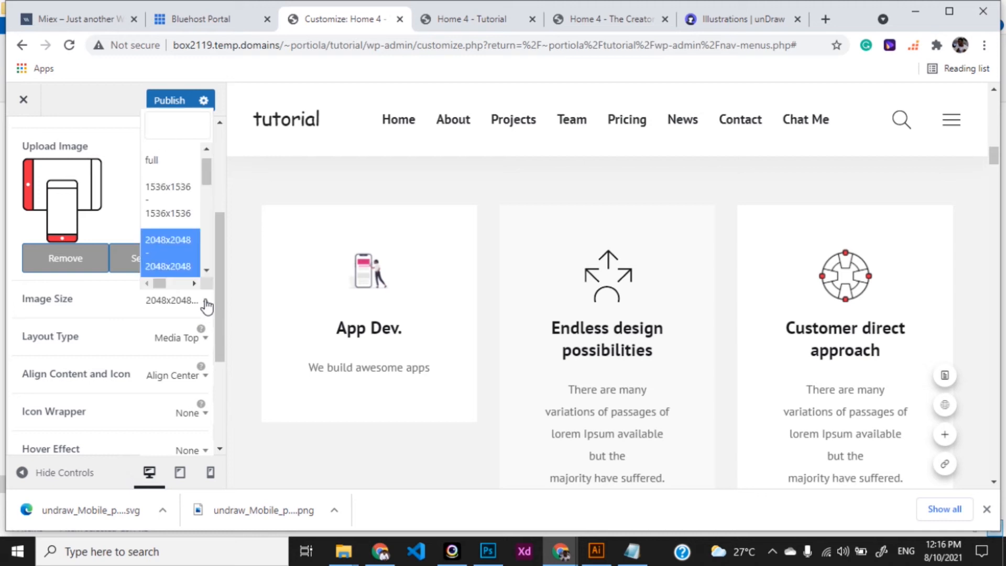
pyautogui.click(207, 269)
pyautogui.click(207, 270)
pyautogui.click(207, 270)
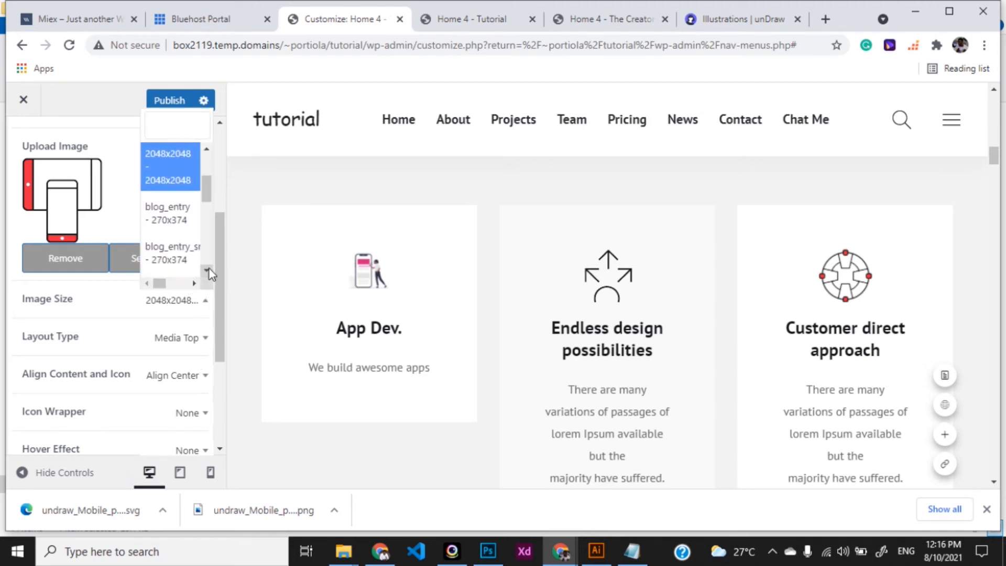
pyautogui.click(208, 269)
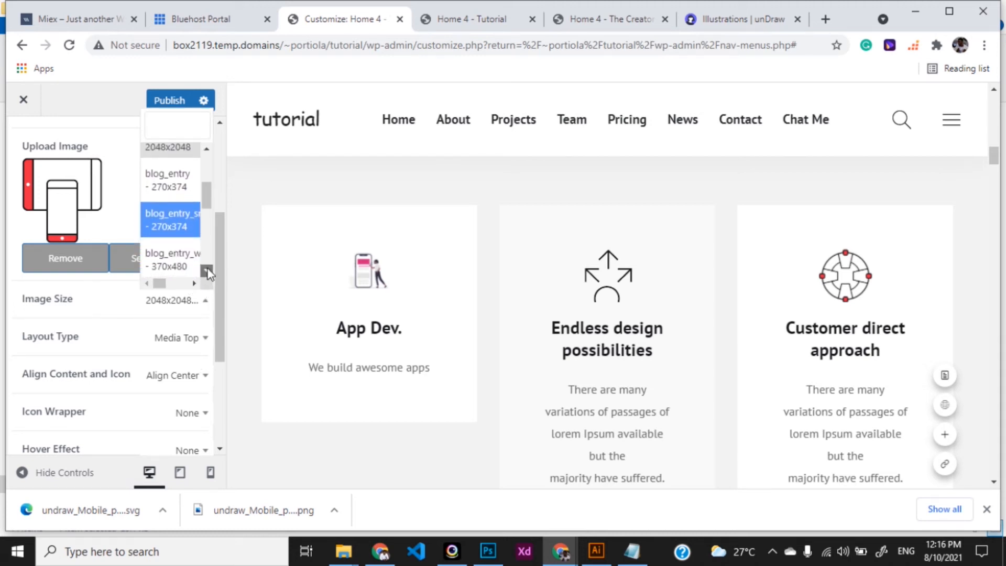
pyautogui.click(208, 270)
pyautogui.moveTo(207, 235); pyautogui.dragTo(215, 210)
pyautogui.click(184, 245)
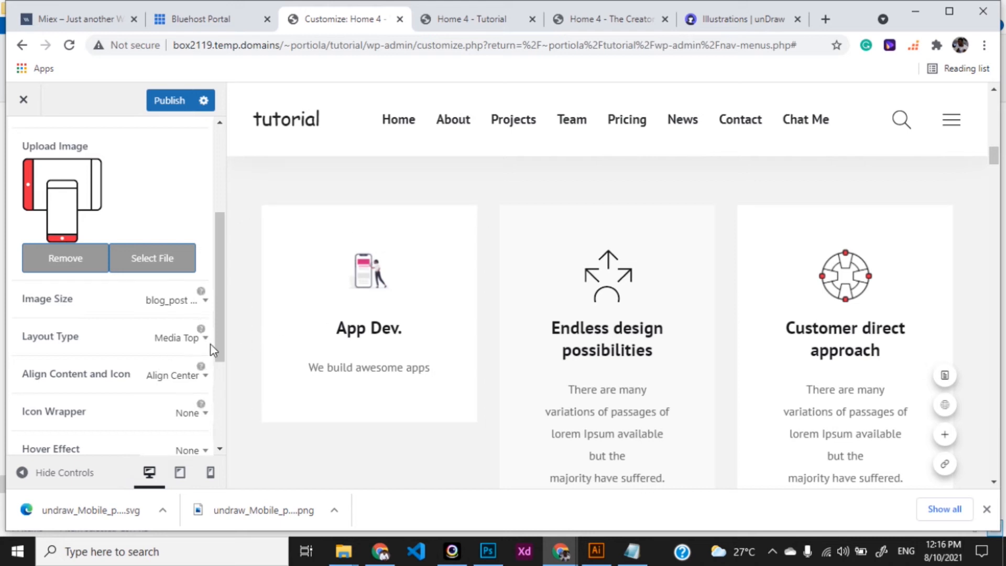
# - Compare the App Dev. illustration with the source file undraw_Mobile_posts_re_bpuw.png in File Explorer's ASSETS folder
pyautogui.moveTo(223, 321); pyautogui.dragTo(216, 344)
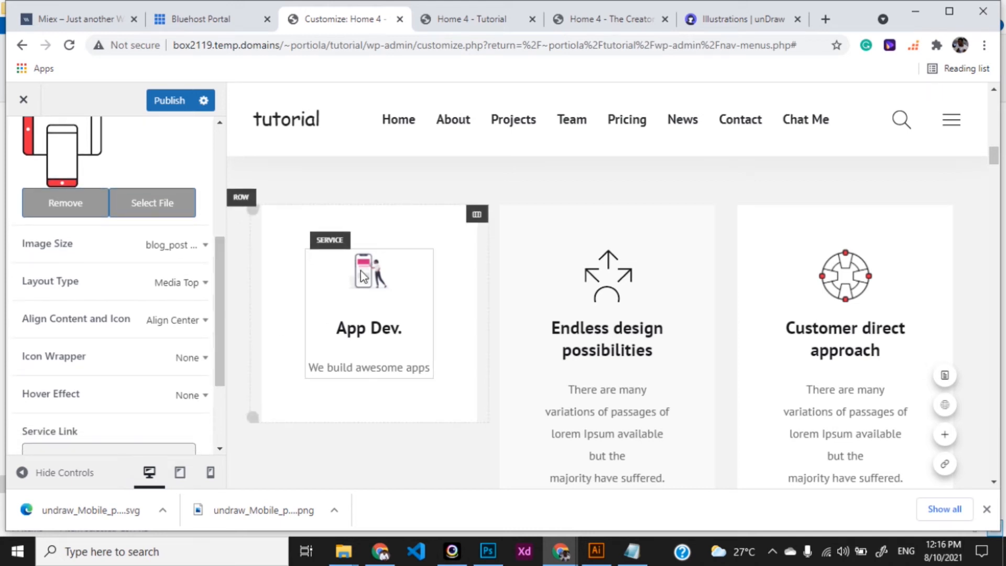
pyautogui.hotkey('alt', 'Tab')
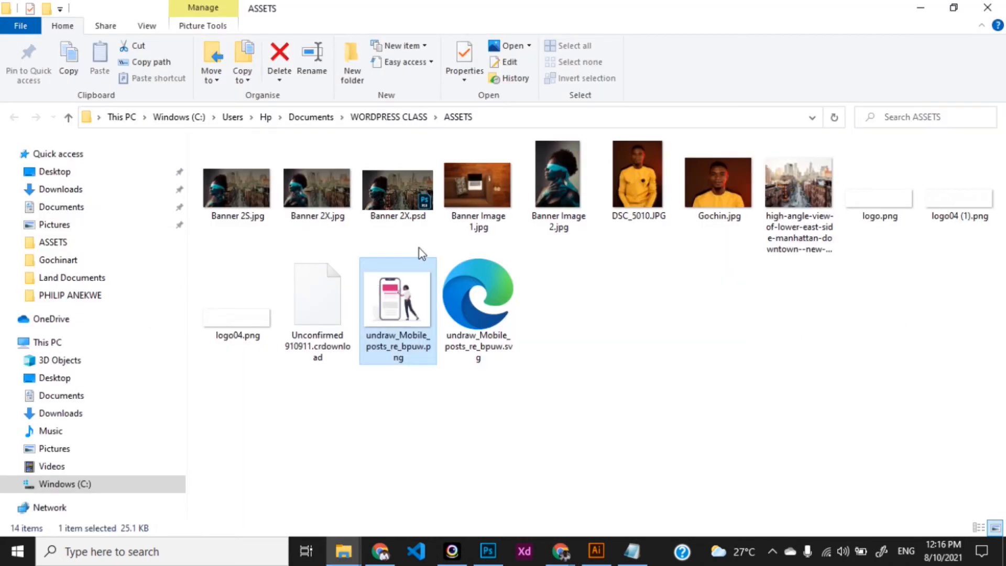
pyautogui.hotkey('alt', 'Tab')
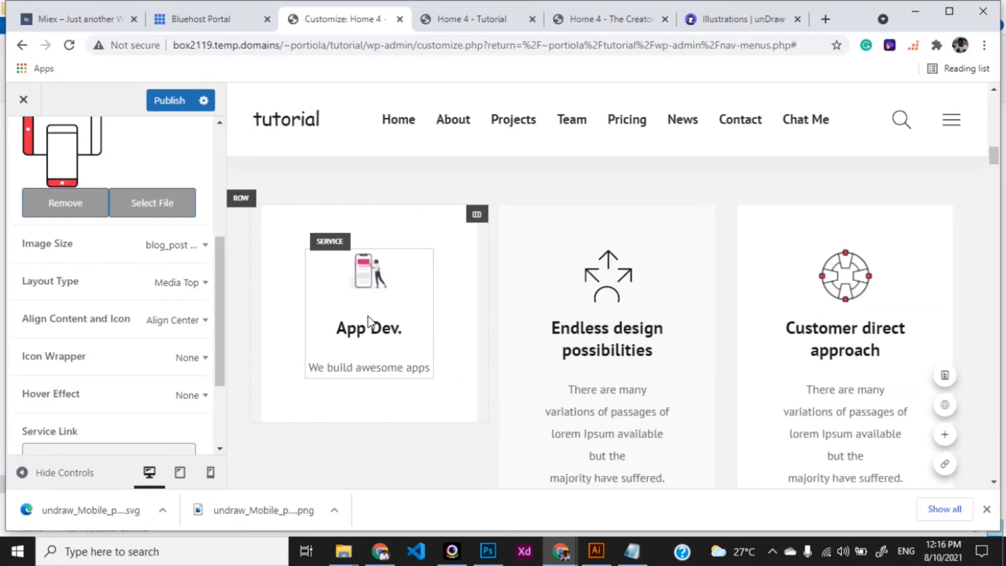
pyautogui.hotkey('alt', 'Tab')
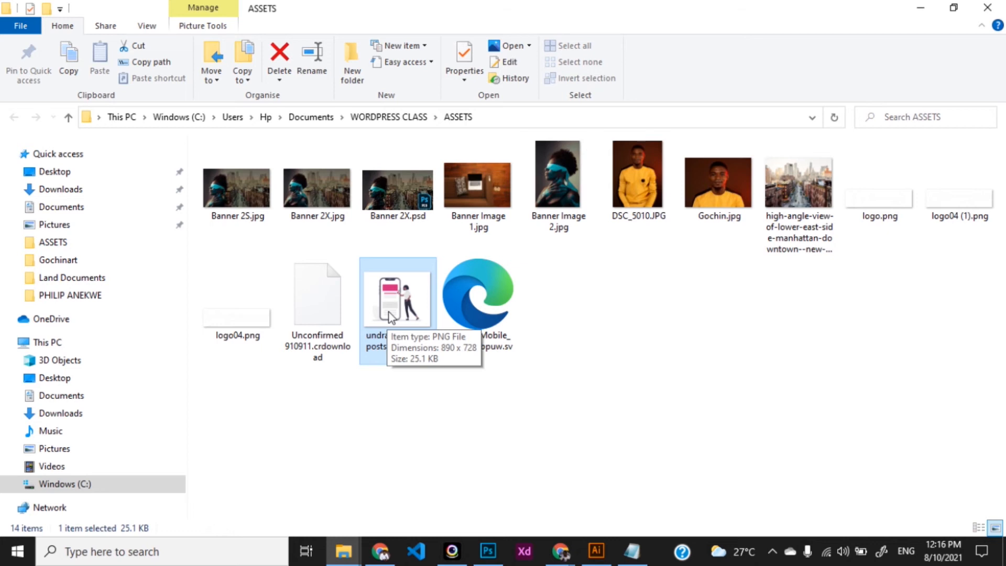
pyautogui.hotkey('alt', 'Tab')
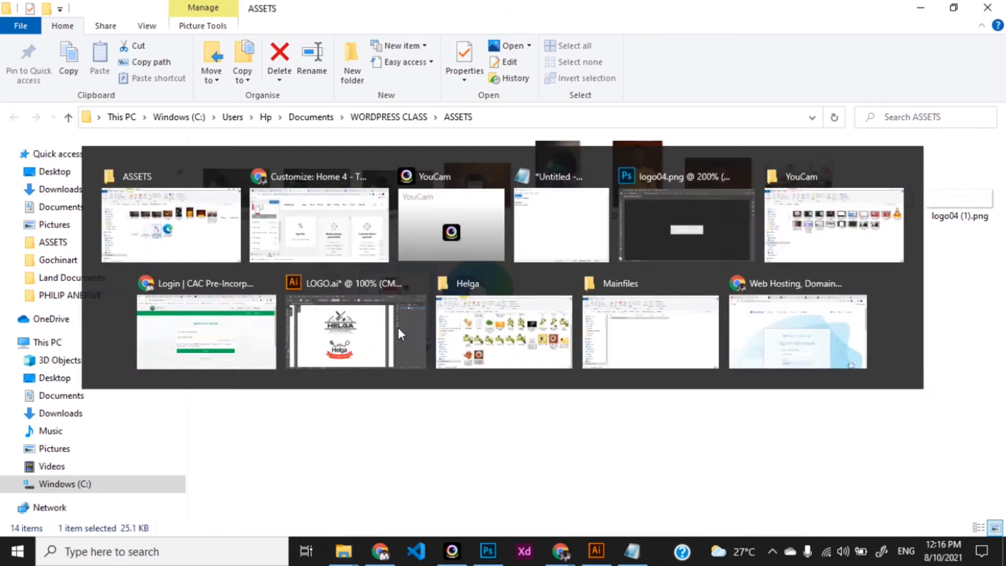
# - Try the Media Aside layout type on the App Dev. service card and return it to Media Top
pyautogui.moveTo(219, 344)
pyautogui.mouseDown()
pyautogui.moveTo(214, 404)
pyautogui.moveTo(216, 354)
pyautogui.mouseUp()
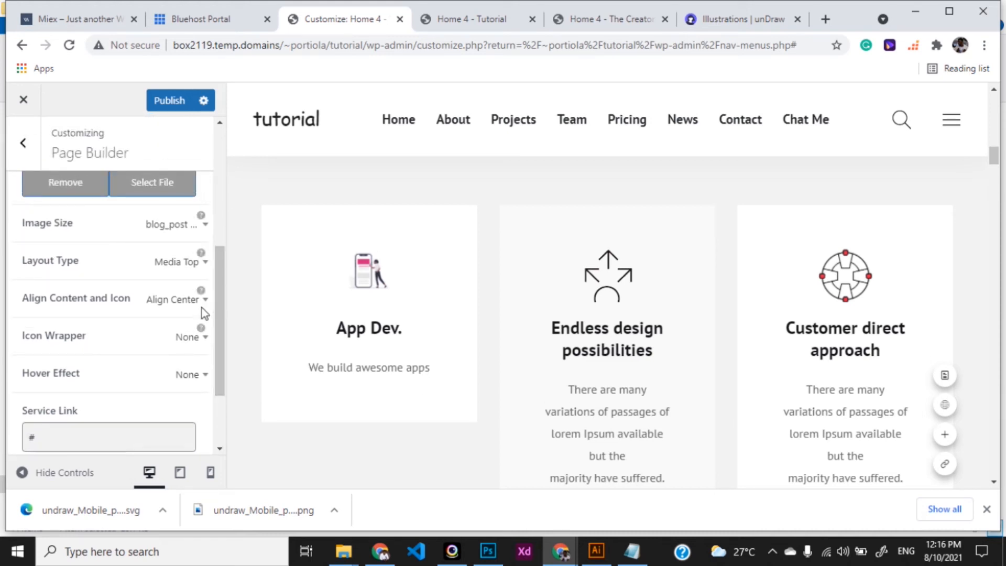
pyautogui.scroll(1, 202, 307)
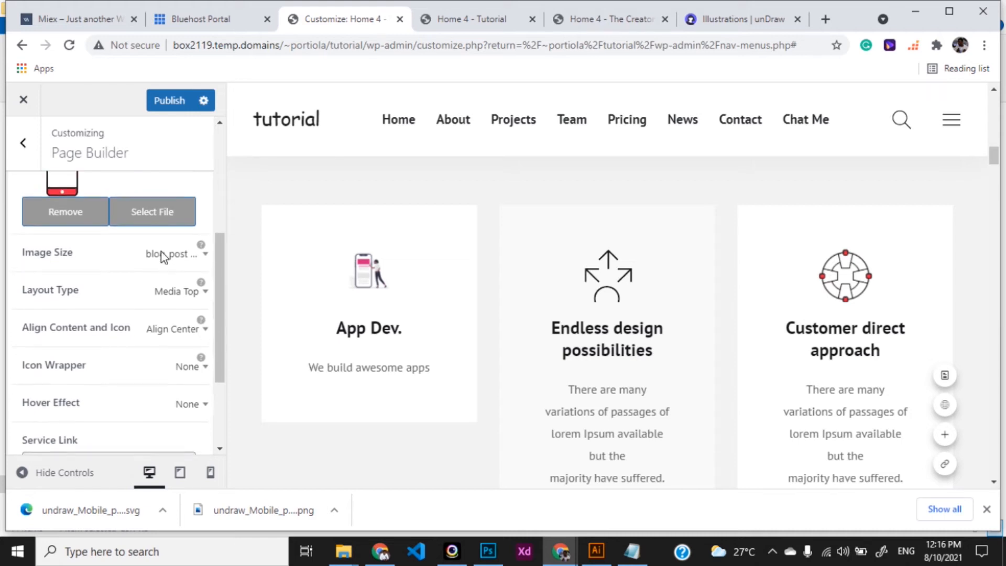
pyautogui.click(182, 291)
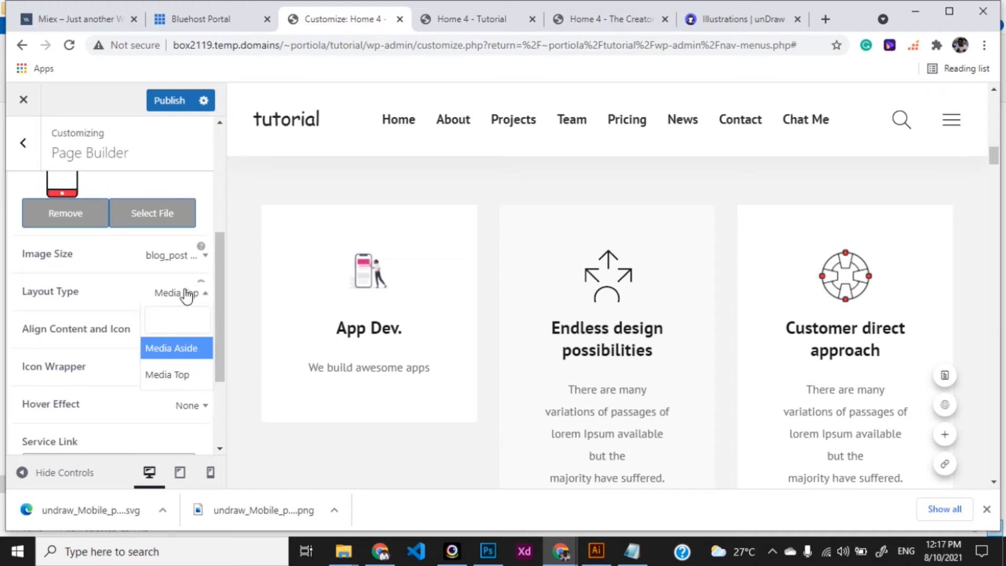
pyautogui.click(181, 348)
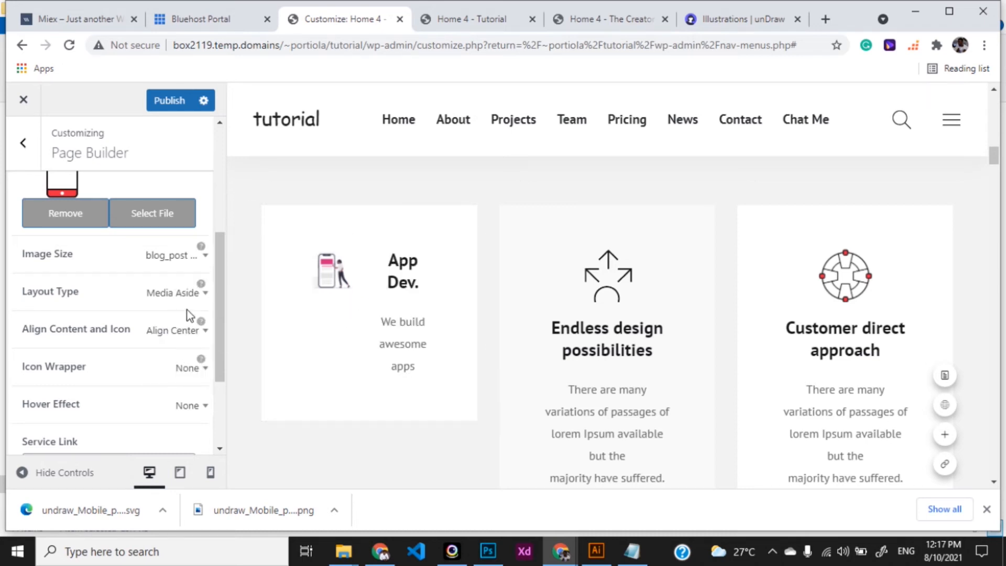
pyautogui.click(195, 292)
pyautogui.click(173, 375)
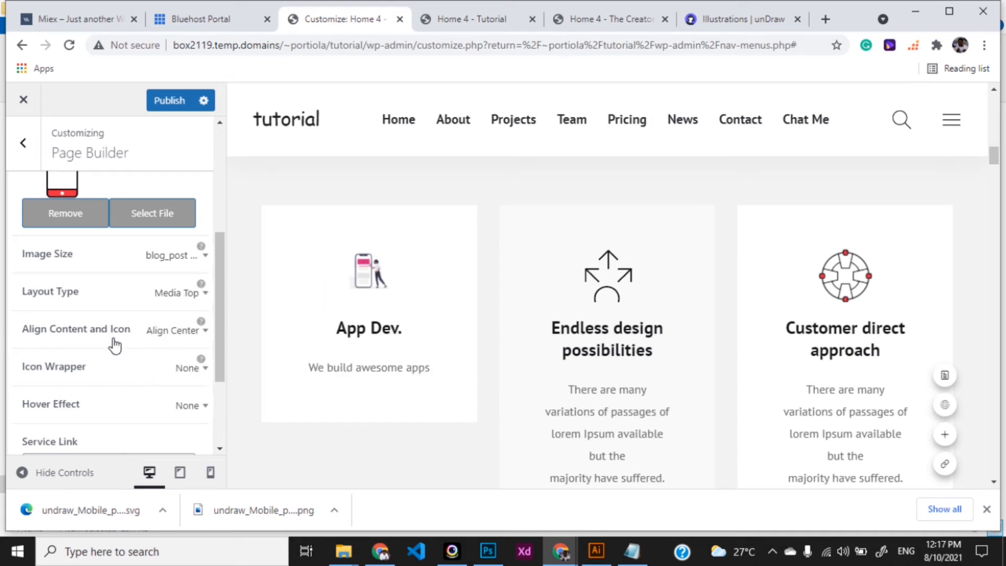
# - Try the Circle and Square icon wrappers on the App Dev. illustration and restore None
pyautogui.click(195, 368)
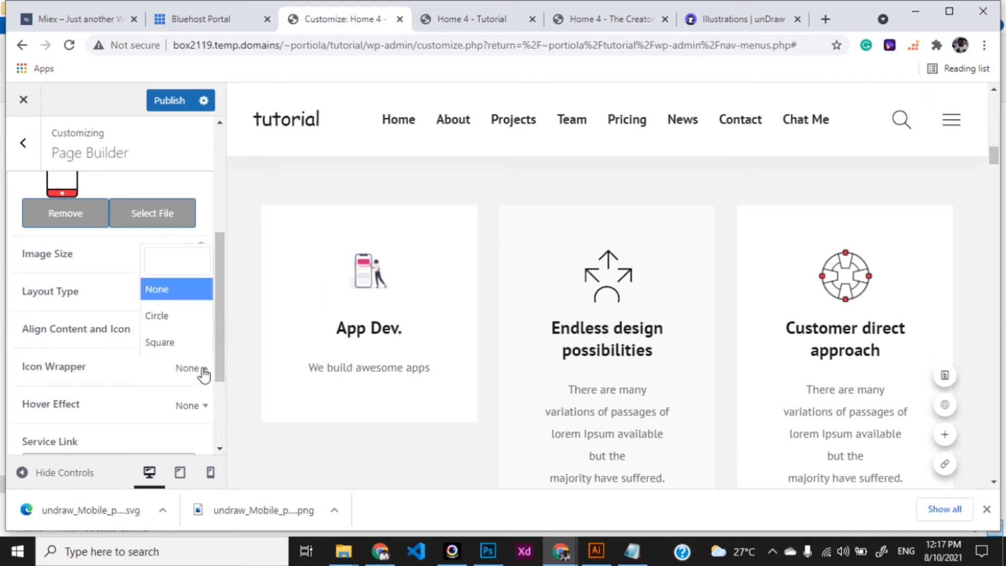
pyautogui.click(176, 317)
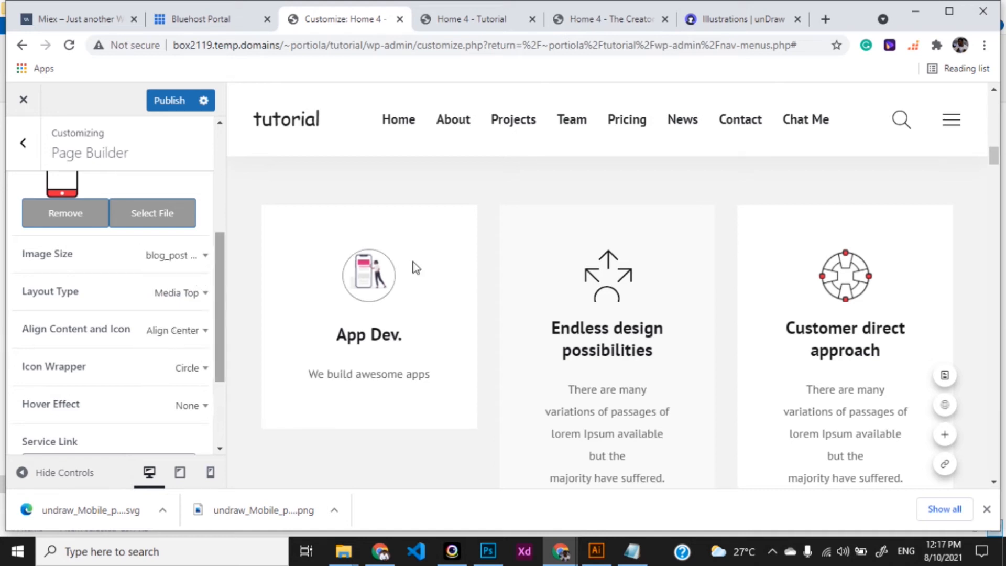
pyautogui.click(198, 370)
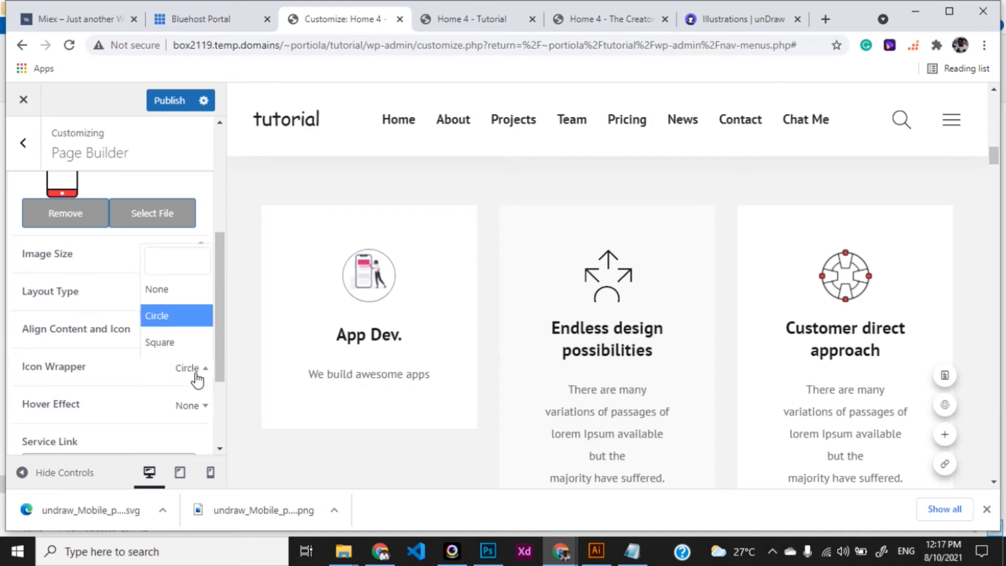
pyautogui.click(175, 342)
pyautogui.click(191, 367)
pyautogui.click(182, 289)
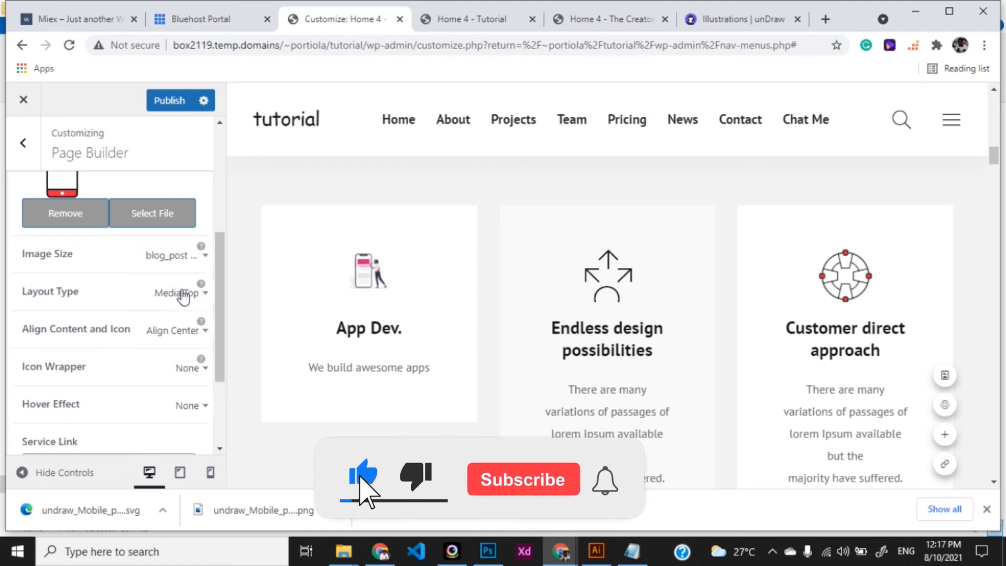
# - Try the Wrapper Accent Color hover effect on the App Dev. service card and restore None
pyautogui.moveTo(214, 350); pyautogui.dragTo(217, 376)
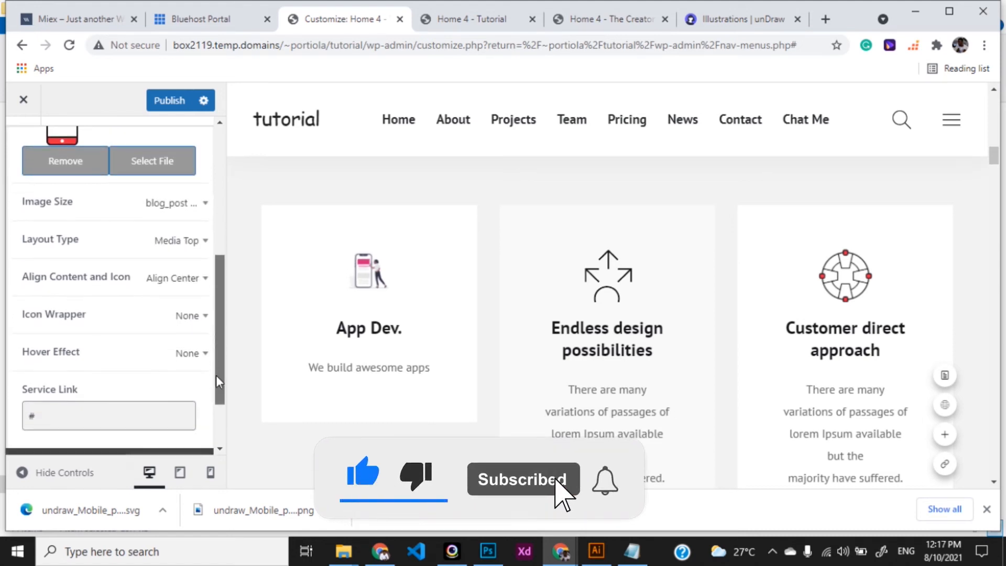
pyautogui.click(199, 353)
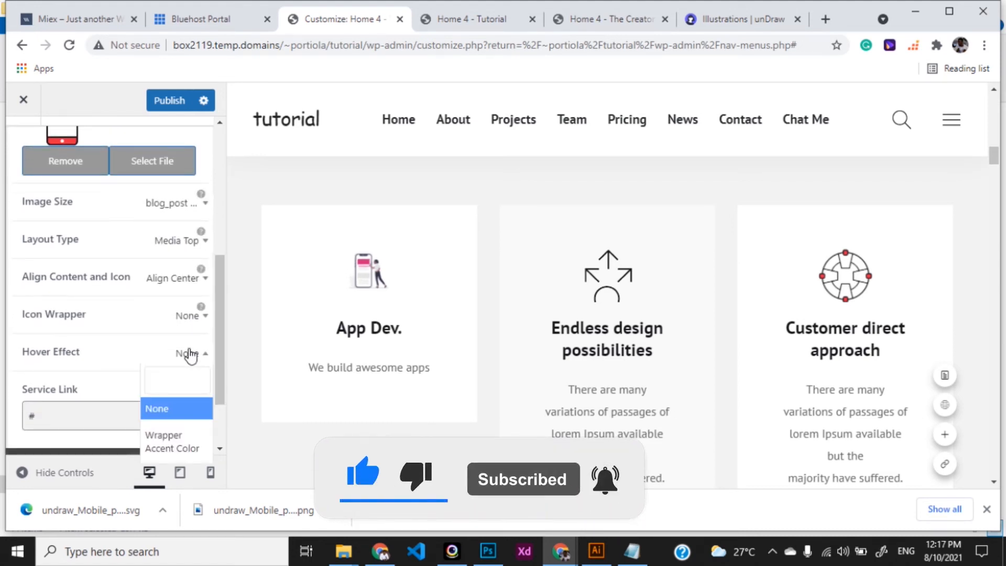
pyautogui.click(175, 443)
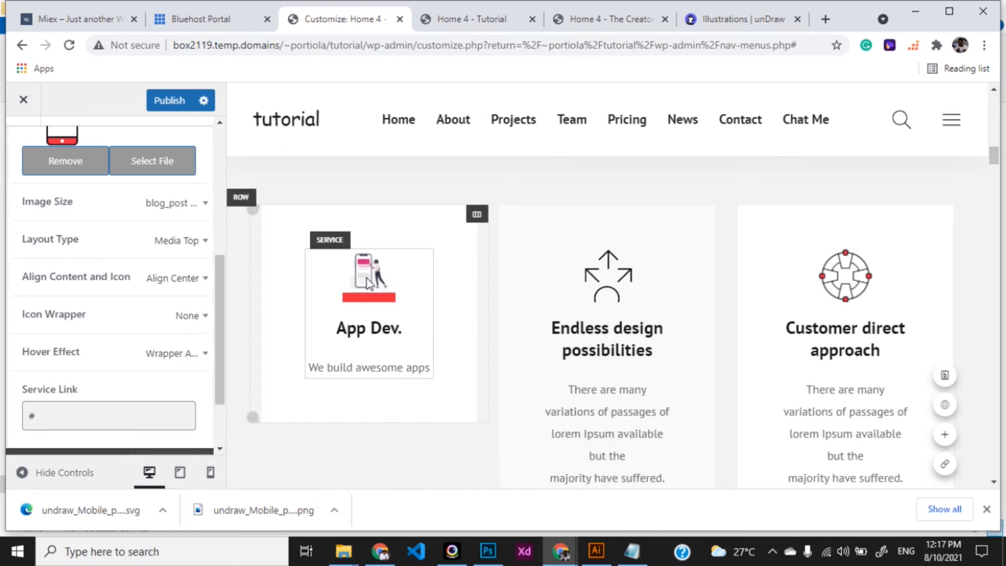
pyautogui.click(191, 352)
pyautogui.click(183, 277)
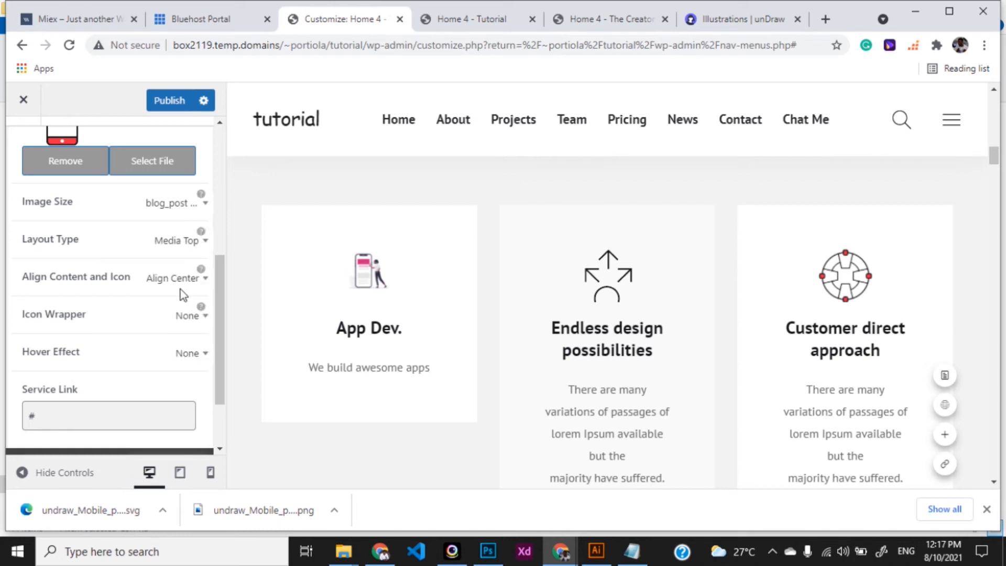
# - Set the App Dev. service card's media type to Only Text
pyautogui.moveTo(218, 347); pyautogui.dragTo(220, 202)
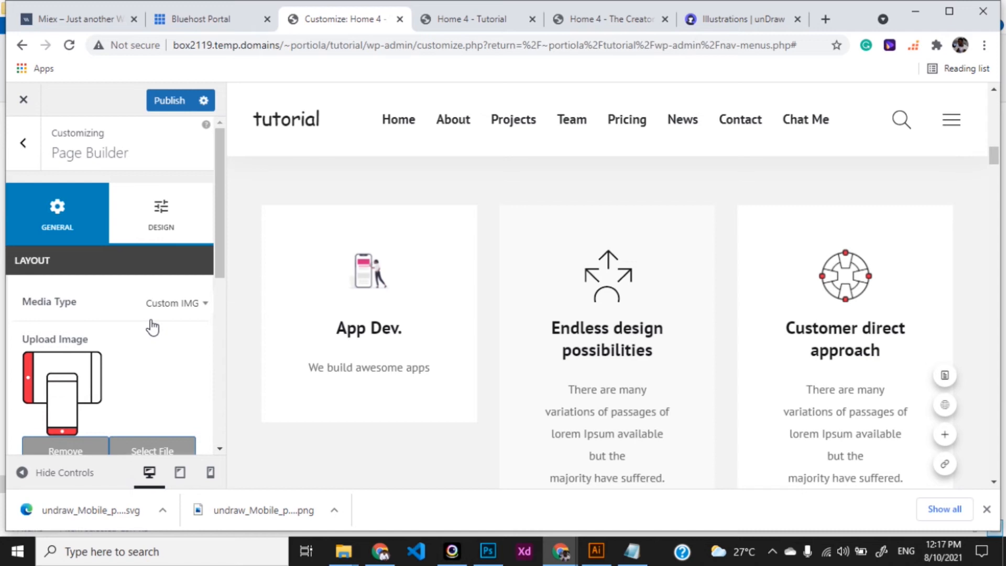
pyautogui.scroll(-2, 131, 384)
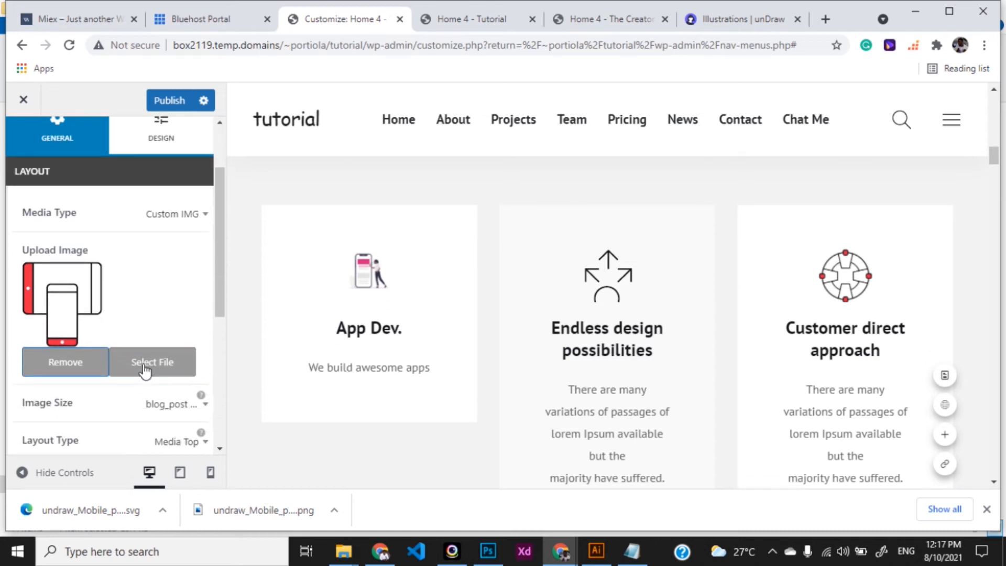
pyautogui.click(147, 371)
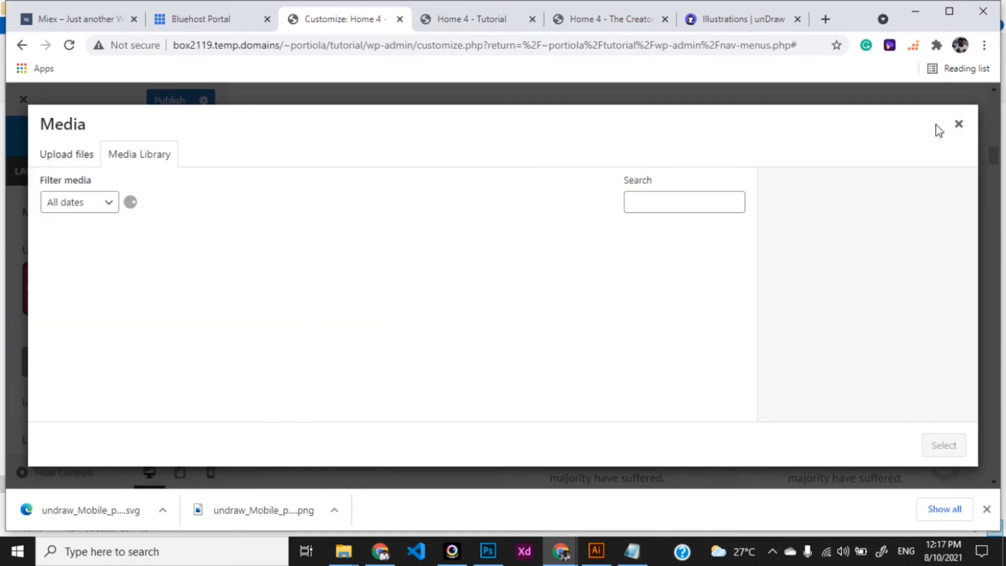
pyautogui.click(957, 124)
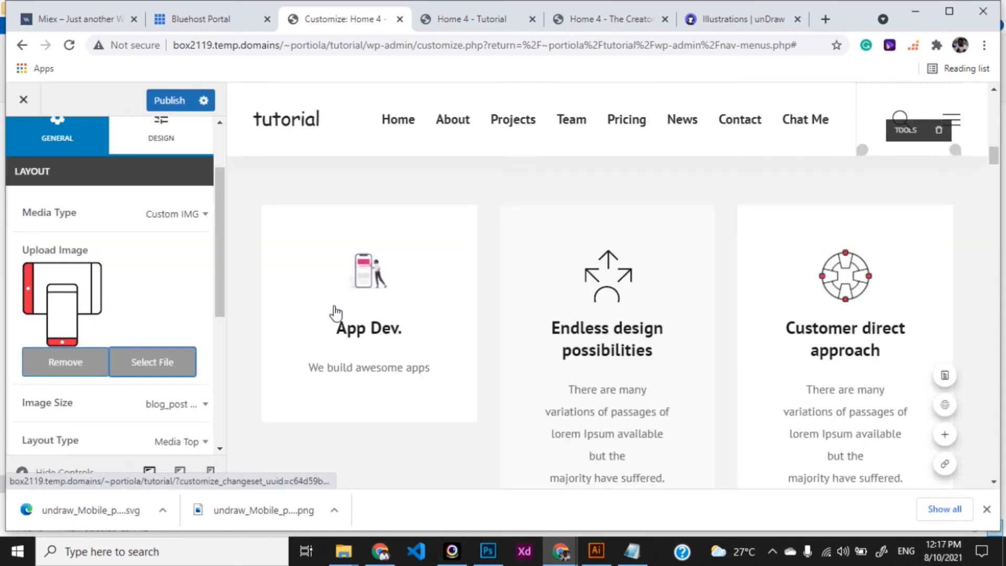
pyautogui.click(187, 215)
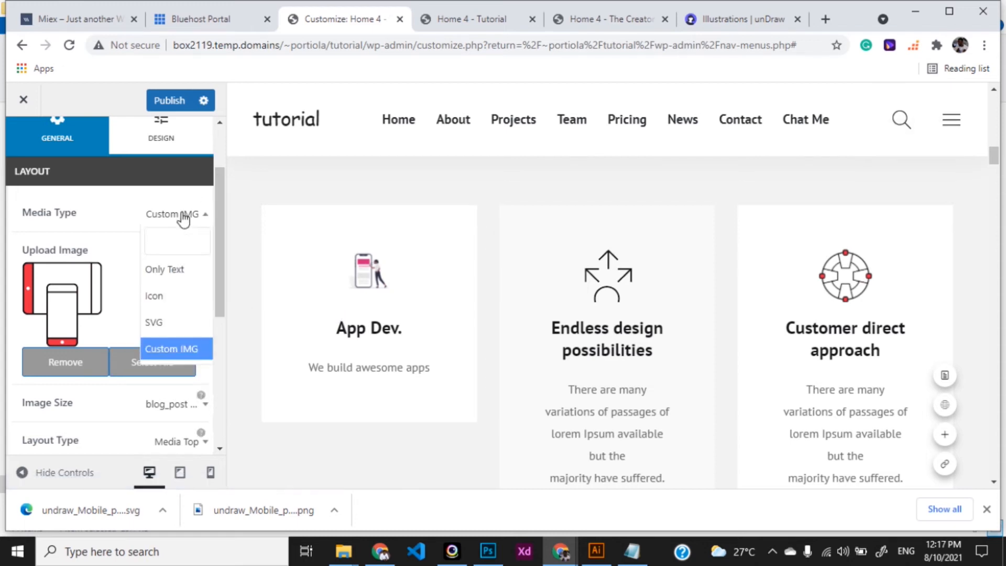
pyautogui.click(177, 271)
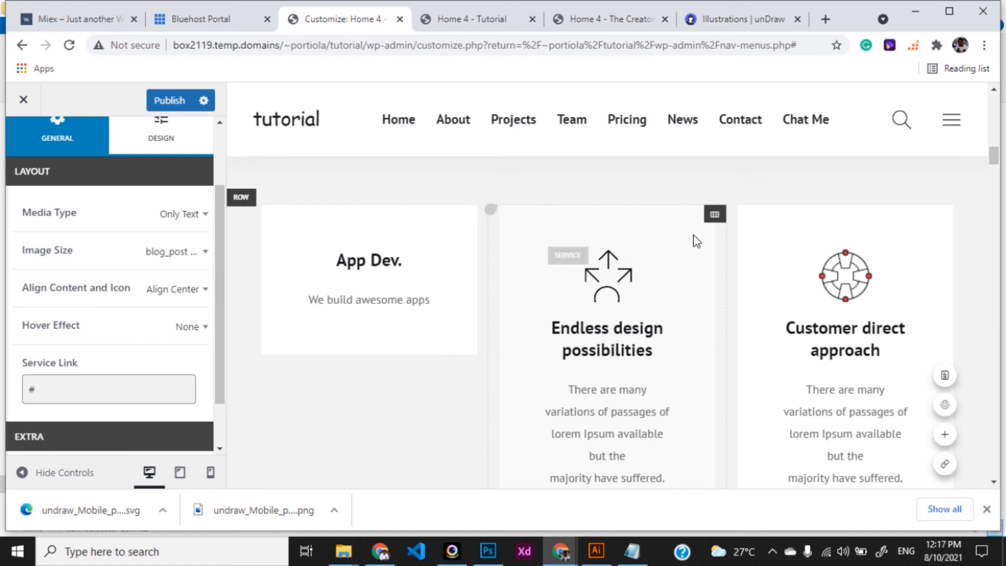
pyautogui.click(714, 214)
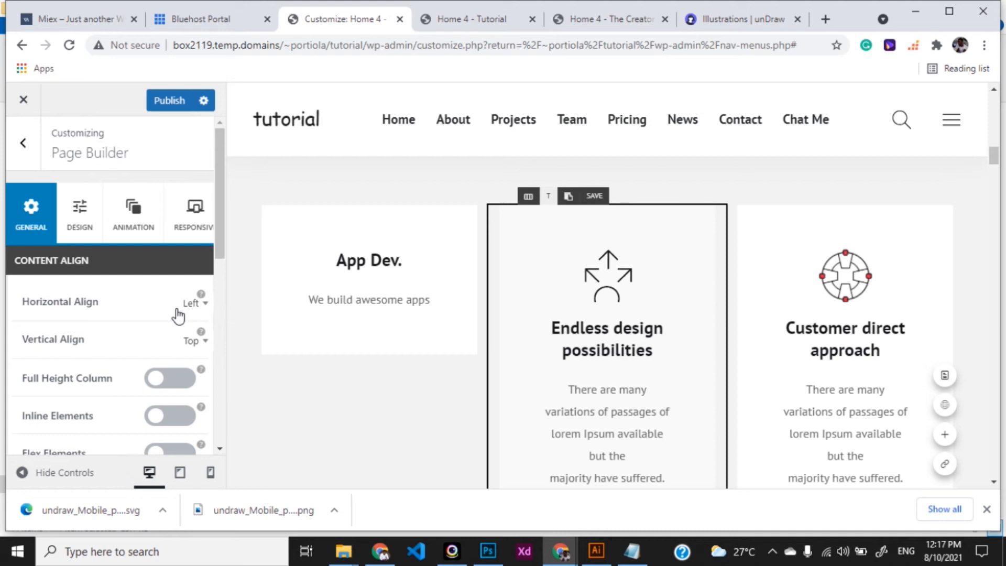
pyautogui.scroll(-1, 178, 316)
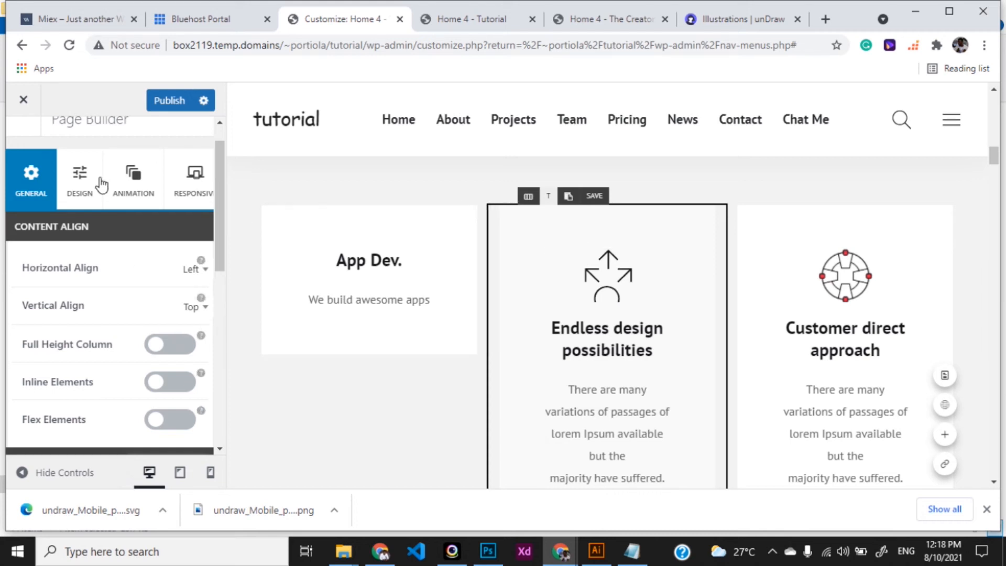
pyautogui.click(66, 196)
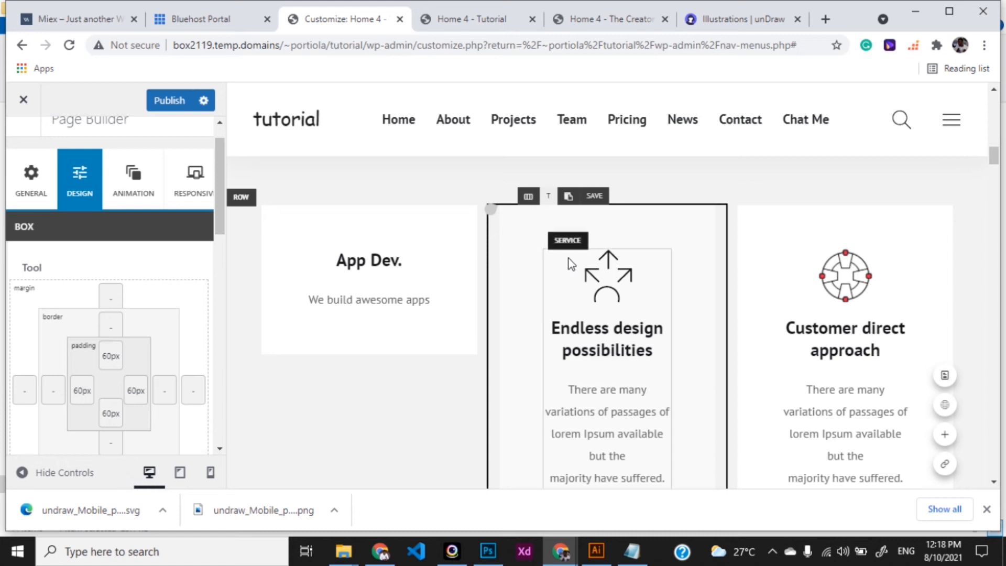
# - Set the media type of the "Endless design possibilities" service card to Only Text
pyautogui.click(568, 242)
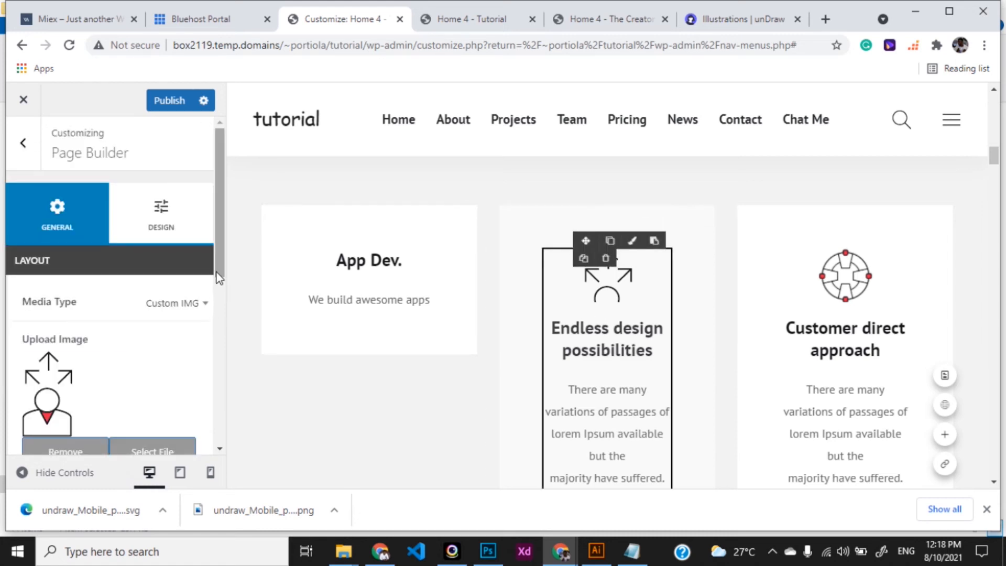
pyautogui.scroll(-1, 215, 283)
pyautogui.click(199, 284)
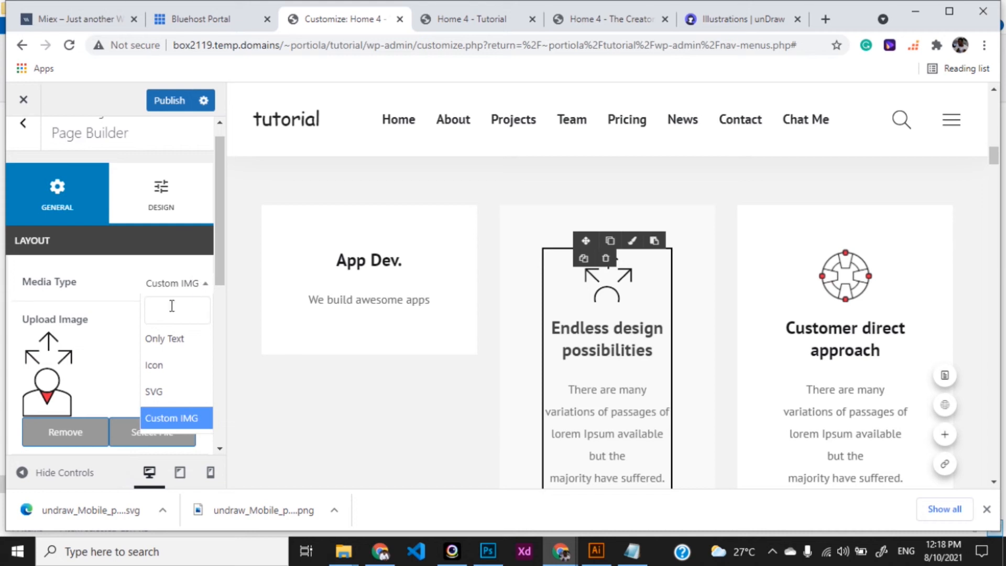
pyautogui.click(166, 339)
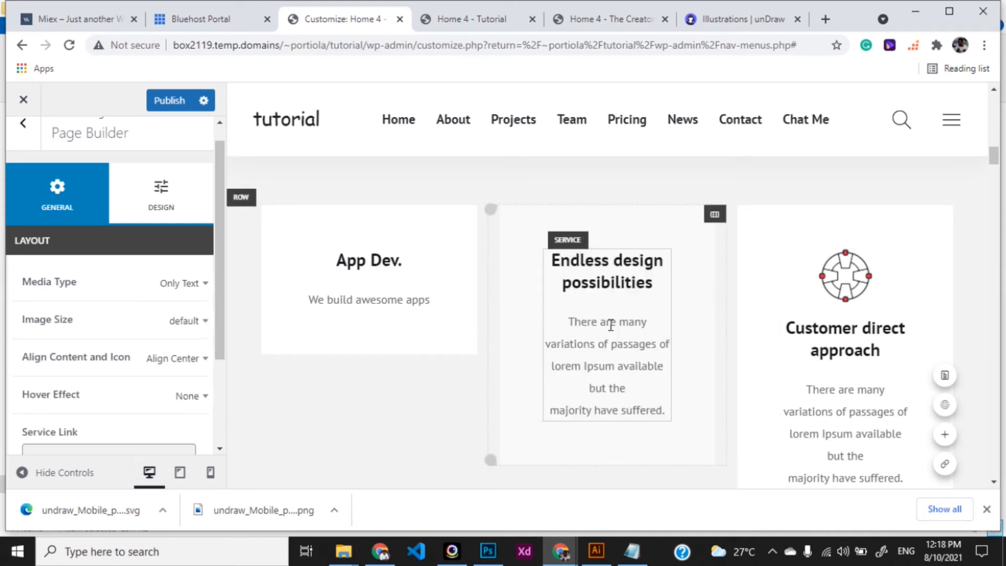
# - Replace the "Endless design possibilities" heading of the middle service card with "Web. Dev."
pyautogui.click(612, 291)
pyautogui.moveTo(652, 287)
pyautogui.mouseDown()
pyautogui.moveTo(550, 260)
pyautogui.moveTo(654, 277)
pyautogui.mouseUp()
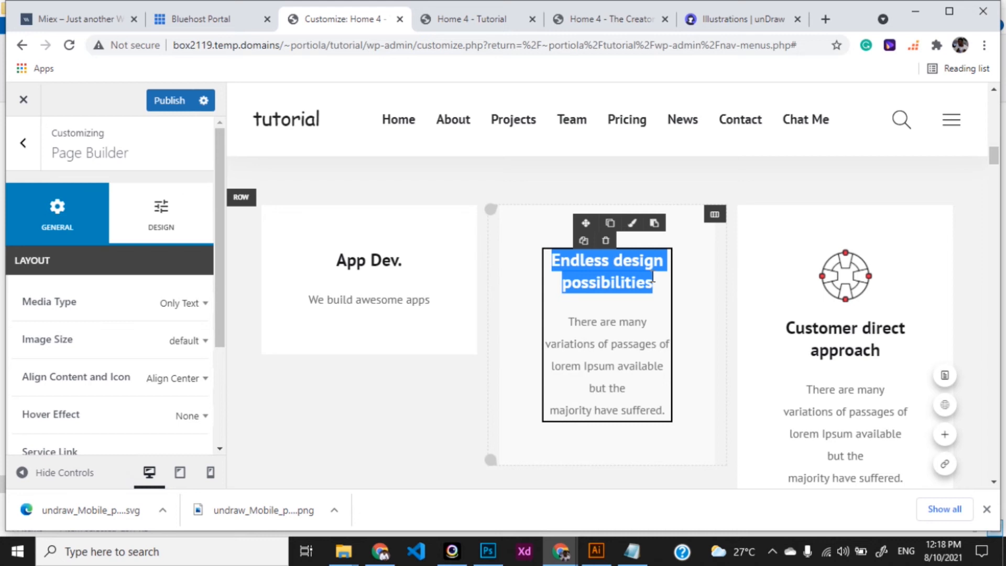
pyautogui.write('Web')
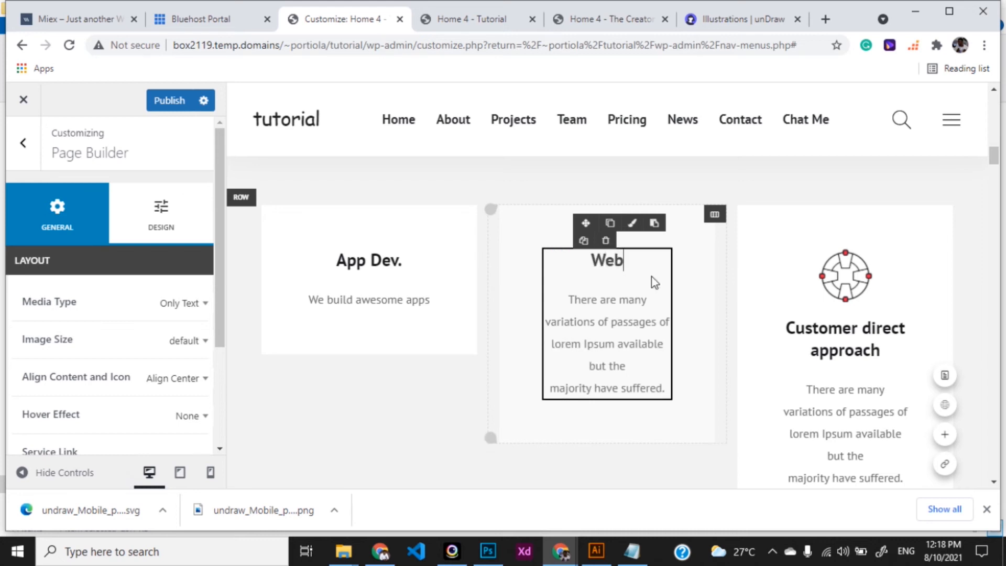
pyautogui.write('. Dev')
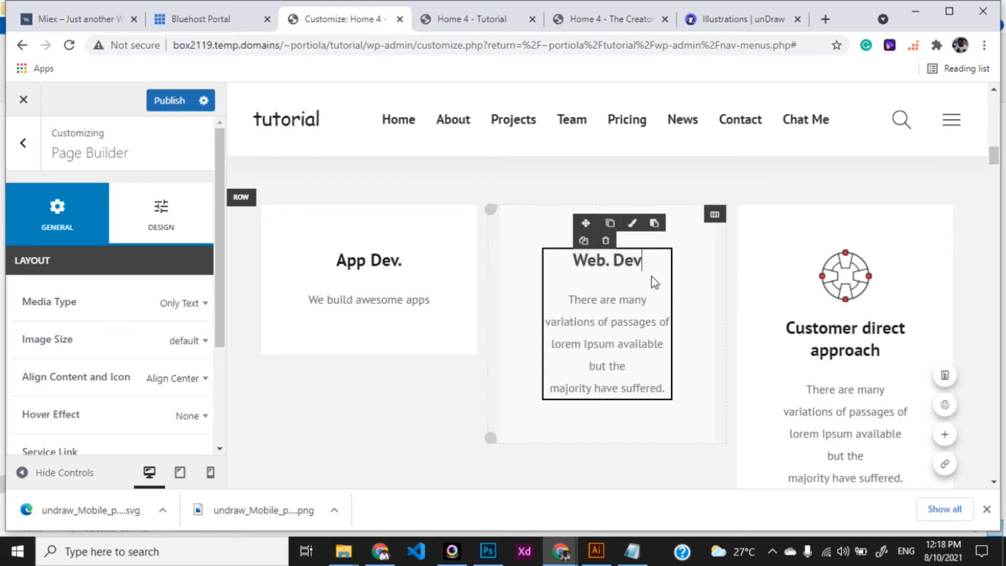
pyautogui.write('.')
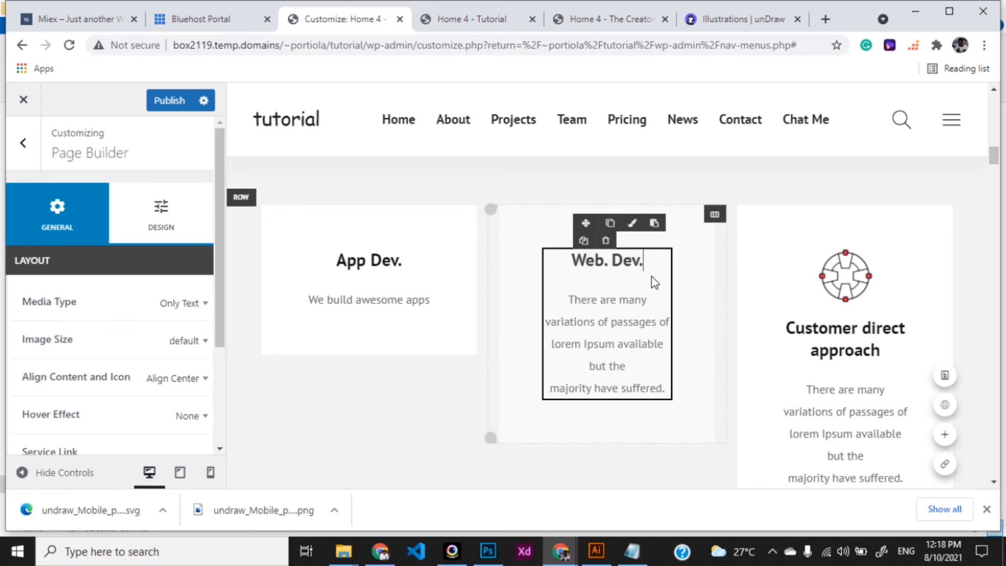
# - Replace the Web. Dev. service card's description with "Our websites are top notch"
pyautogui.click(574, 300)
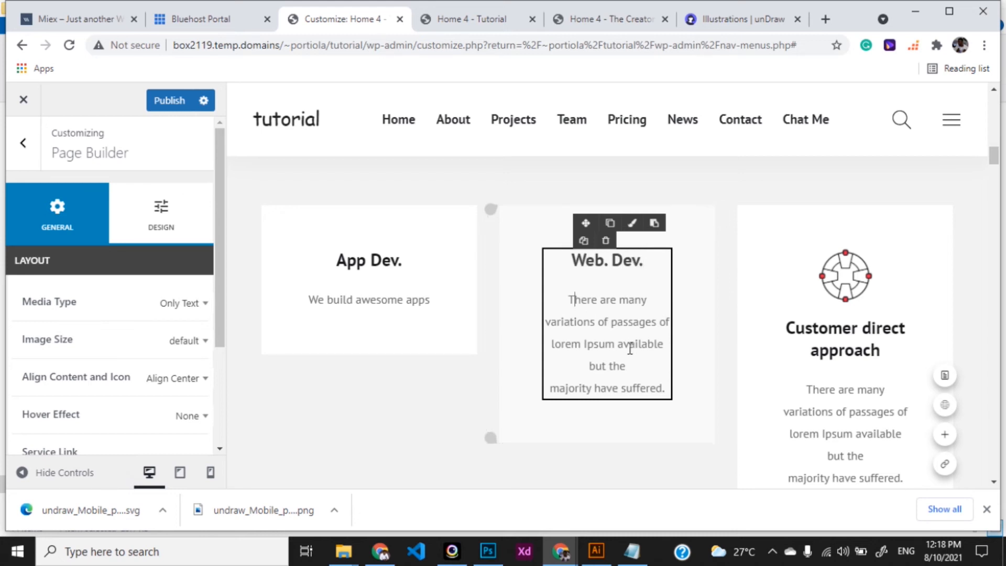
pyautogui.tripleClick(630, 348)
pyautogui.click(641, 370)
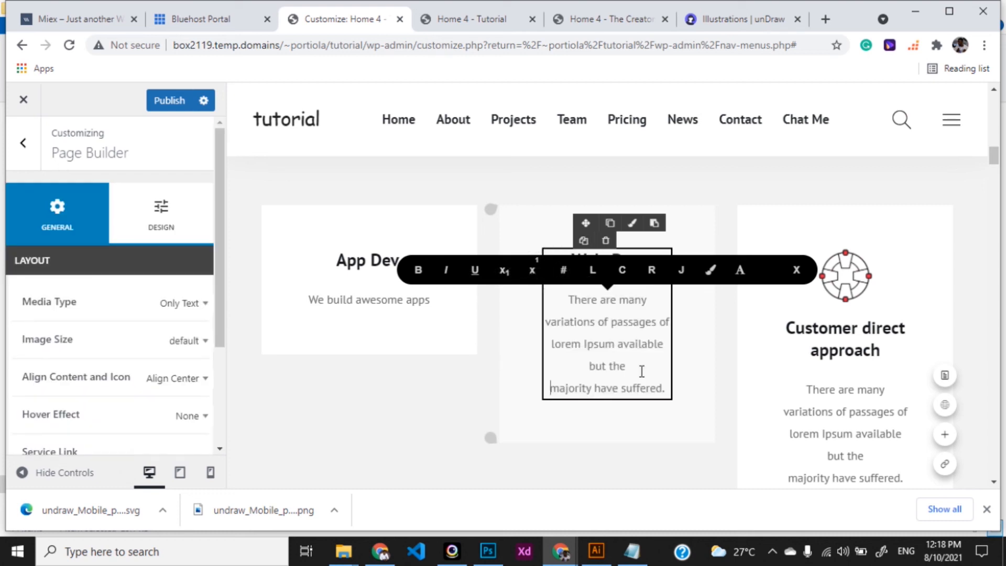
pyautogui.moveTo(641, 371); pyautogui.dragTo(560, 307)
pyautogui.write('We')
pyautogui.press('BackSpace')
pyautogui.press('BackSpace')
pyautogui.write('Our ')
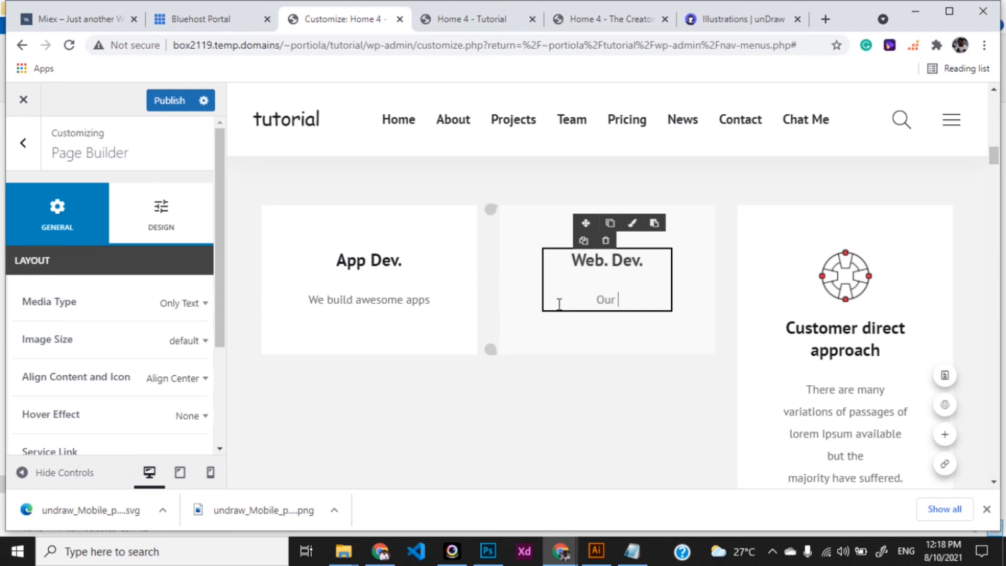
pyautogui.write('websites a re top notch')
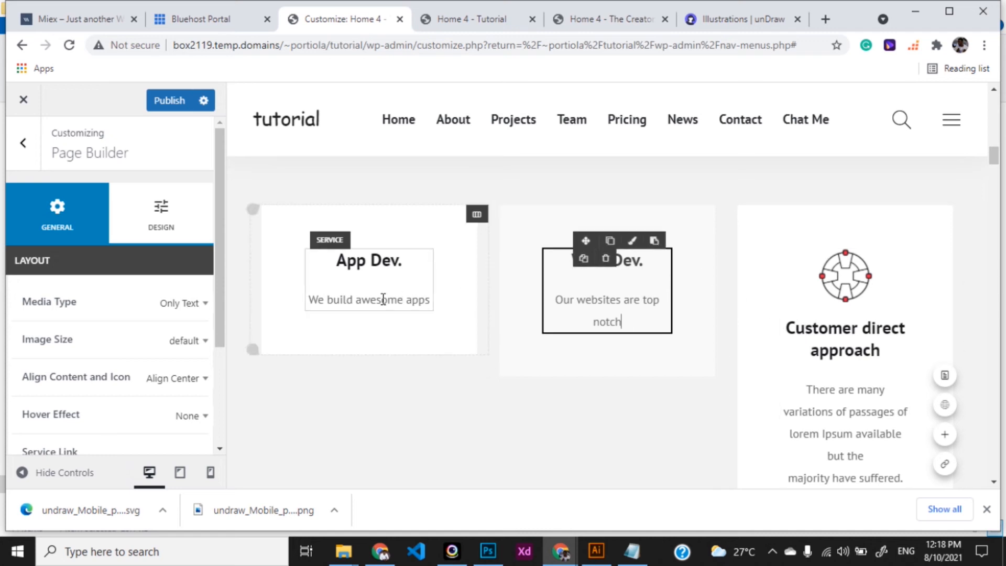
# - Extend the App Dev. service card's description to read "We build awesome apps always"
pyautogui.click(428, 298)
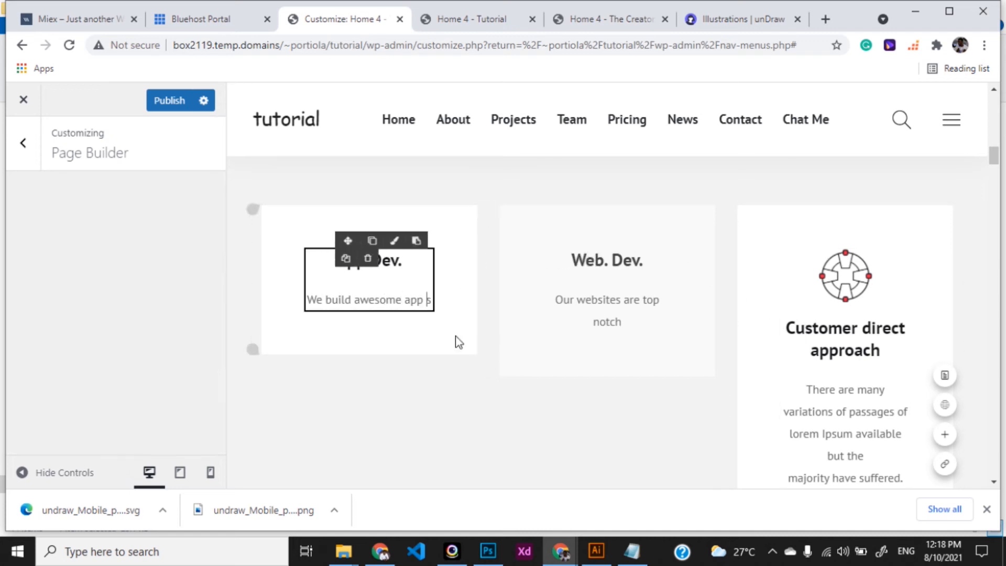
pyautogui.press('BackSpace')
pyautogui.press('Right')
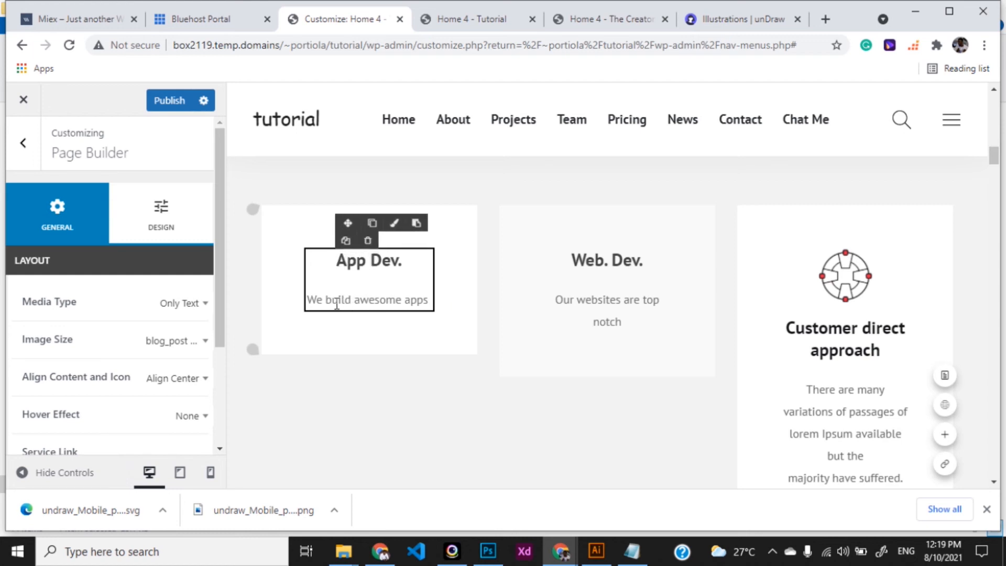
pyautogui.write('always')
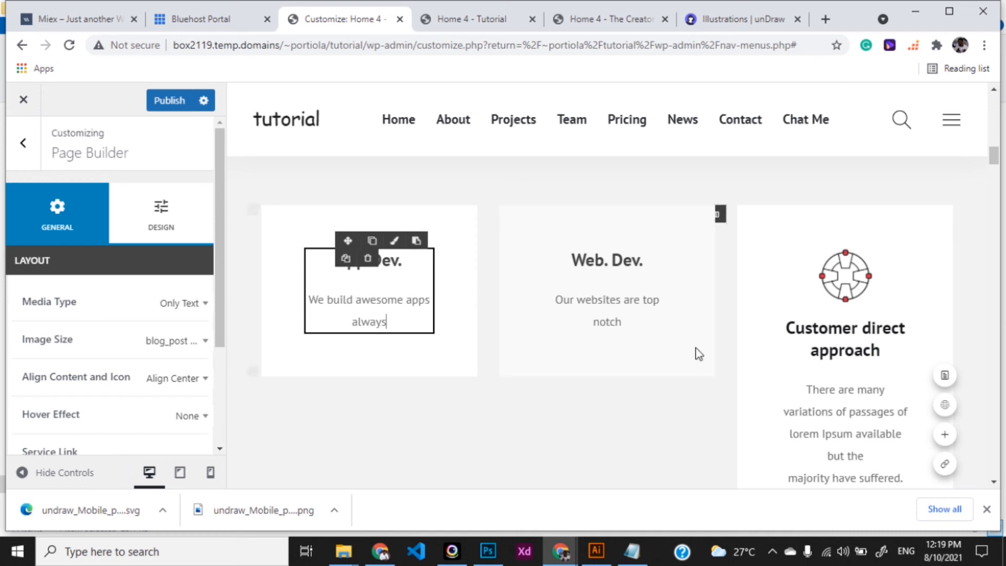
# - Set the media type of the "Customer direct approach" service card to Only Text
pyautogui.click(859, 330)
pyautogui.click(845, 259)
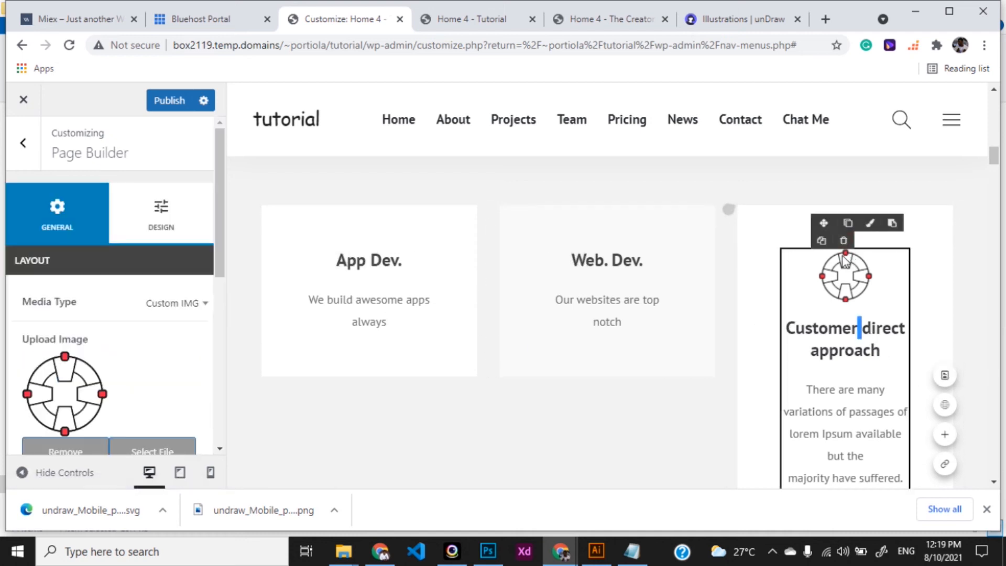
pyautogui.click(165, 304)
pyautogui.click(160, 359)
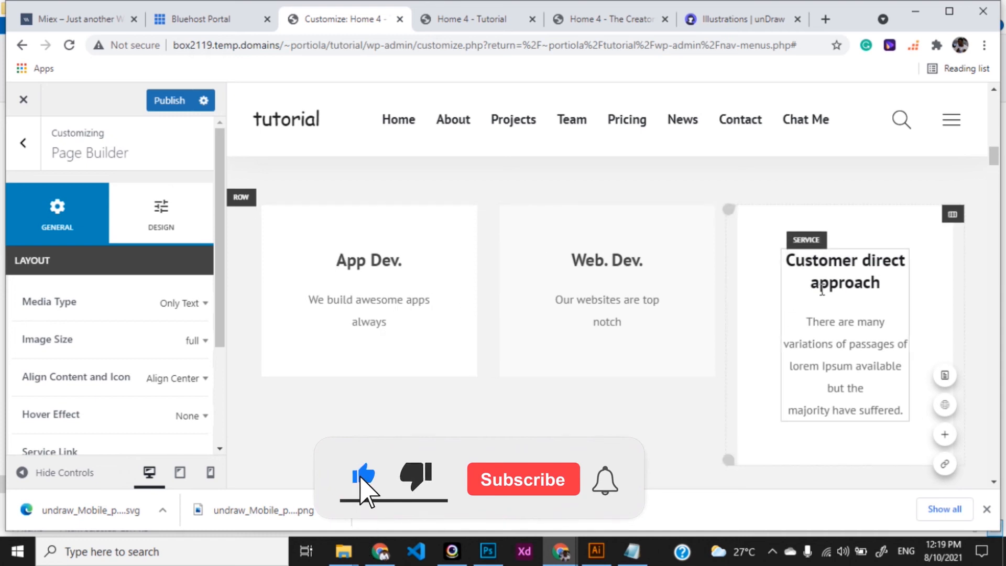
# - Replace the "Customer direct approach" heading of the third service card with "Support"
pyautogui.click(839, 283)
pyautogui.moveTo(838, 284); pyautogui.dragTo(882, 285)
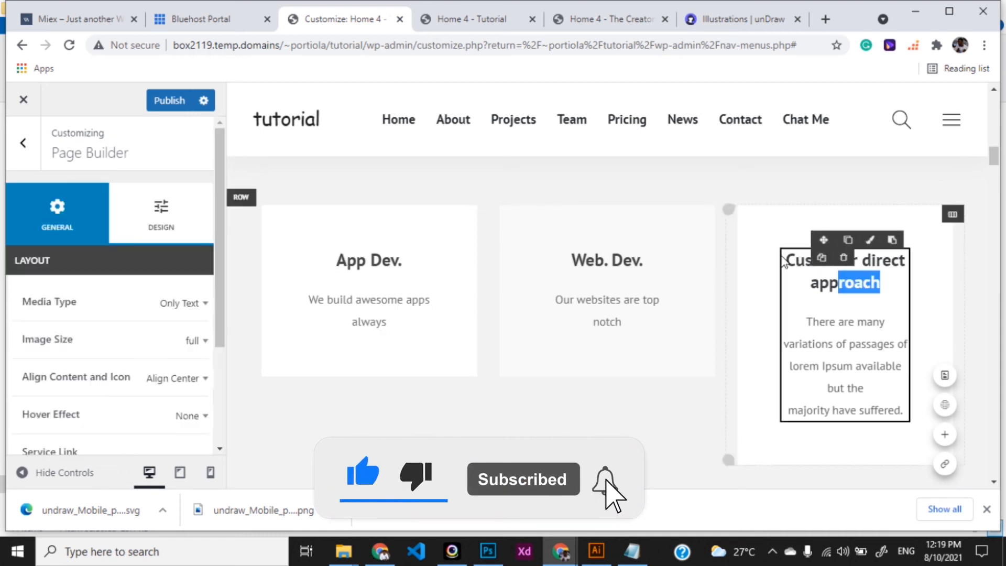
pyautogui.click(807, 265)
pyautogui.moveTo(787, 260); pyautogui.dragTo(882, 276)
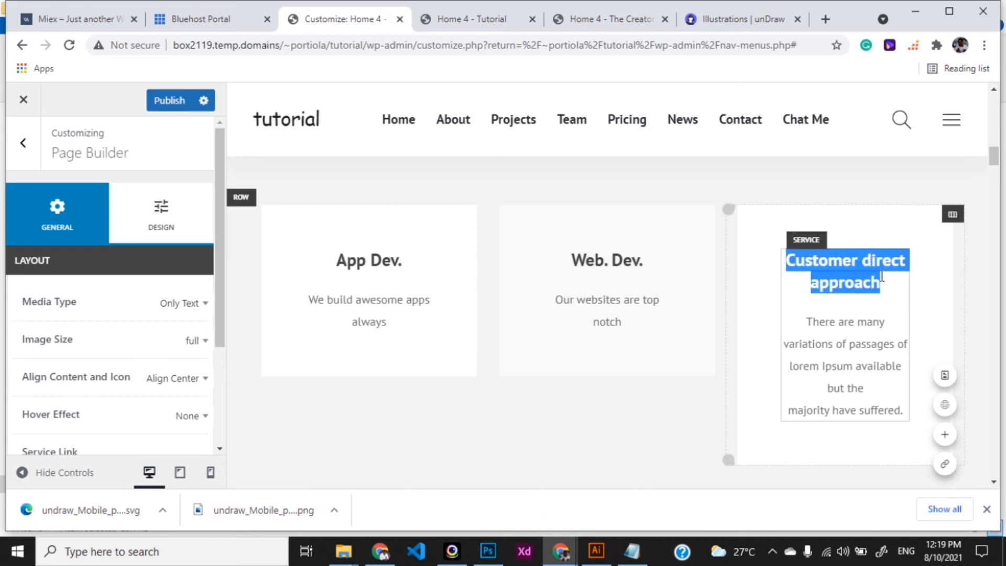
pyautogui.write('Su')
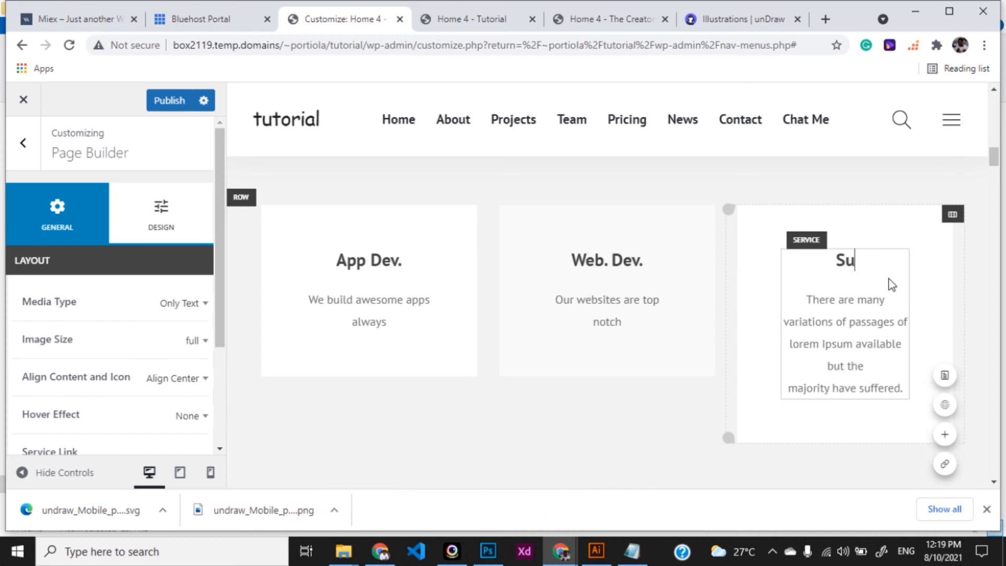
pyautogui.write('pport')
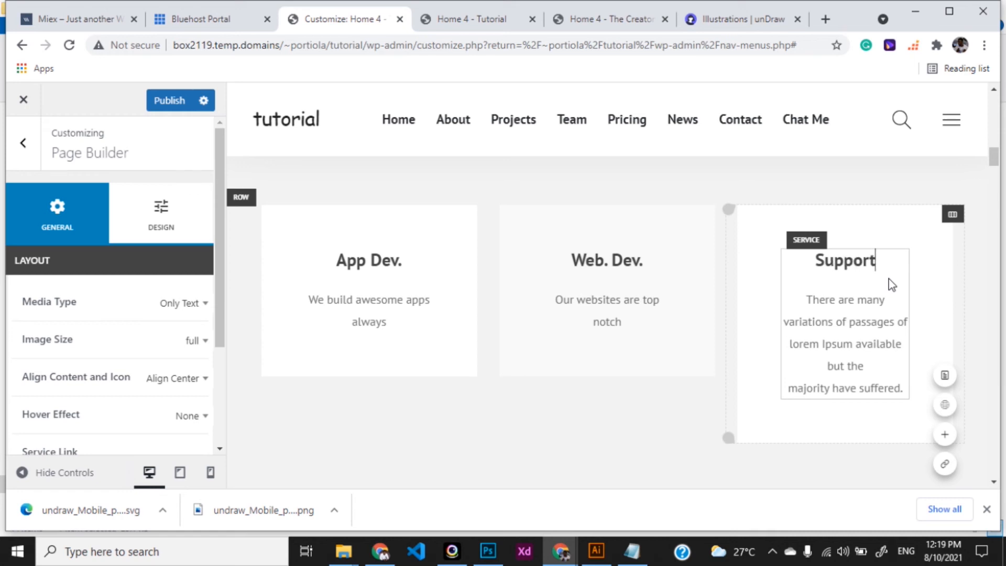
# - Replace the Support service card's description with "We assist our clients with setup."
pyautogui.click(854, 315)
pyautogui.moveTo(807, 300); pyautogui.dragTo(904, 385)
pyautogui.press('BackSpace')
pyautogui.write('We ass')
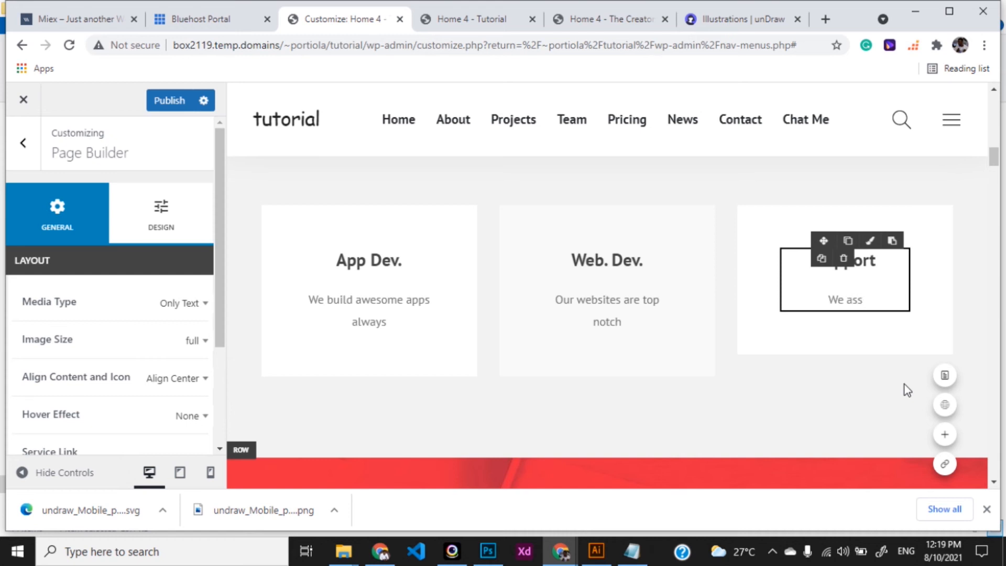
pyautogui.write('it our')
pyautogui.press('Left')
pyautogui.press('Left')
pyautogui.press('Left')
pyautogui.press('Left')
pyautogui.press('Left')
pyautogui.write('s')
pyautogui.press('Right')
pyautogui.press('Right')
pyautogui.press('Right')
pyautogui.press('Right')
pyautogui.press('Right')
pyautogui.write('client')
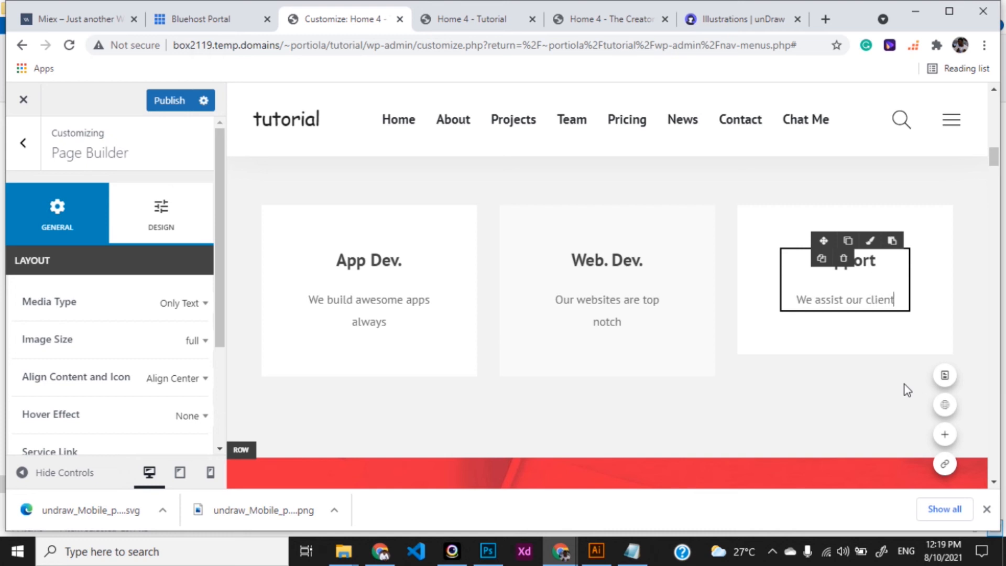
pyautogui.write('s wit')
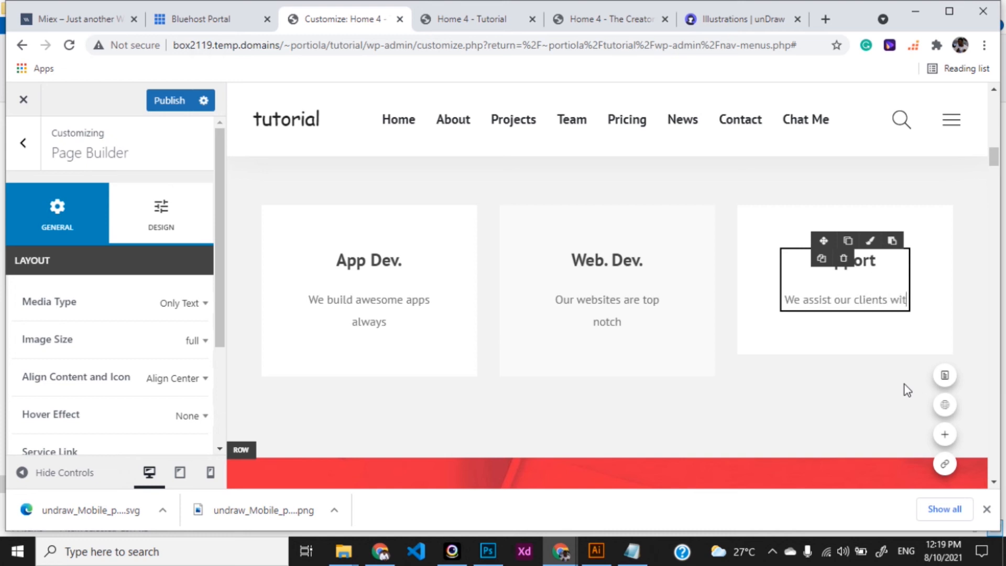
pyautogui.write('h setu')
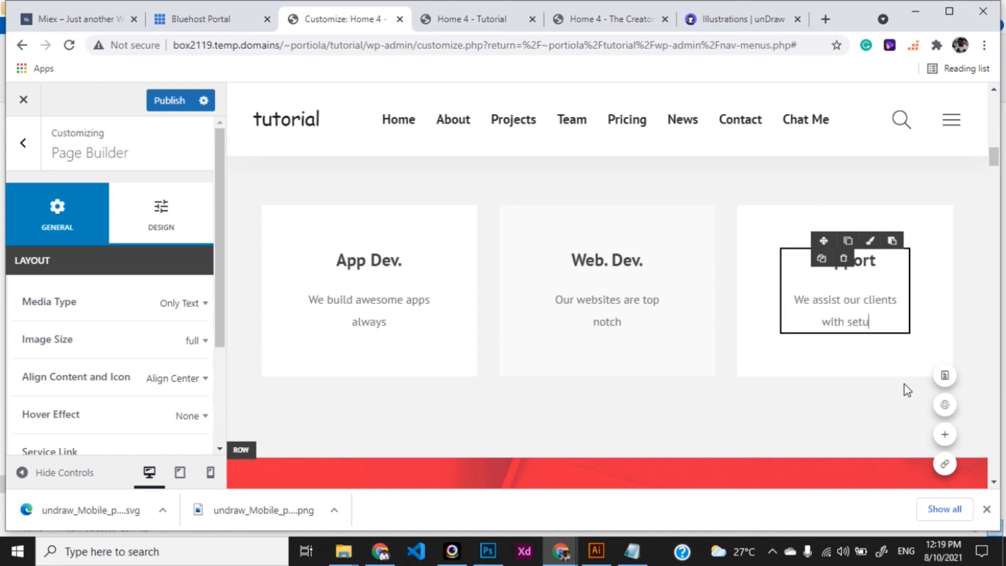
pyautogui.write('p.')
pyautogui.click(874, 369)
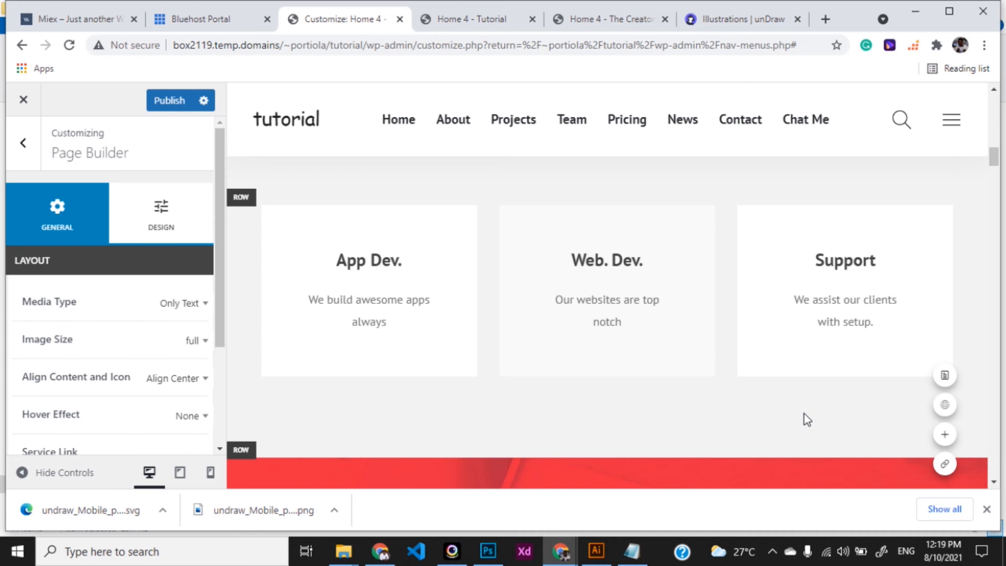
# - Switch the App Dev. service card's media type to Custom IMG
pyautogui.scroll(-1, 804, 413)
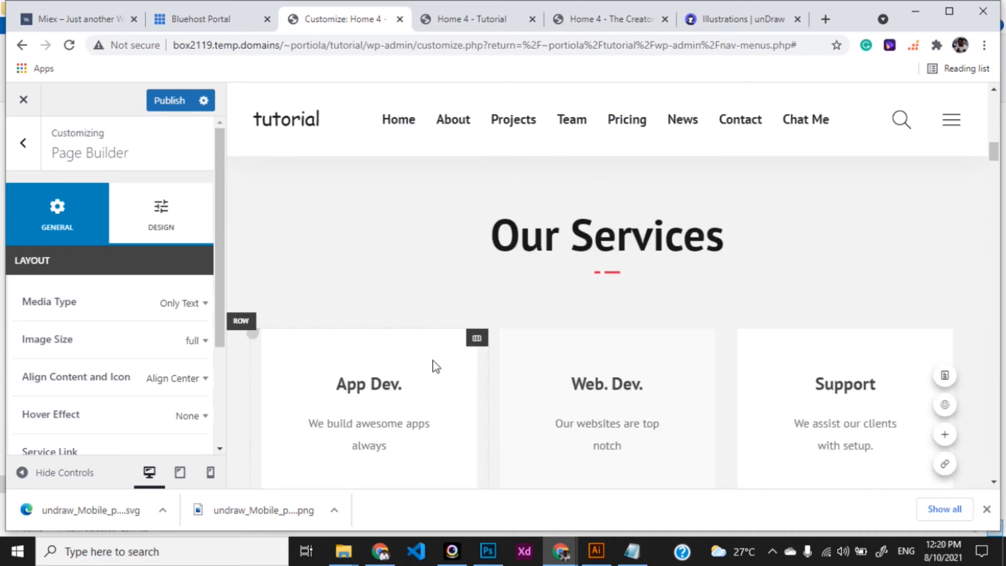
pyautogui.click(390, 383)
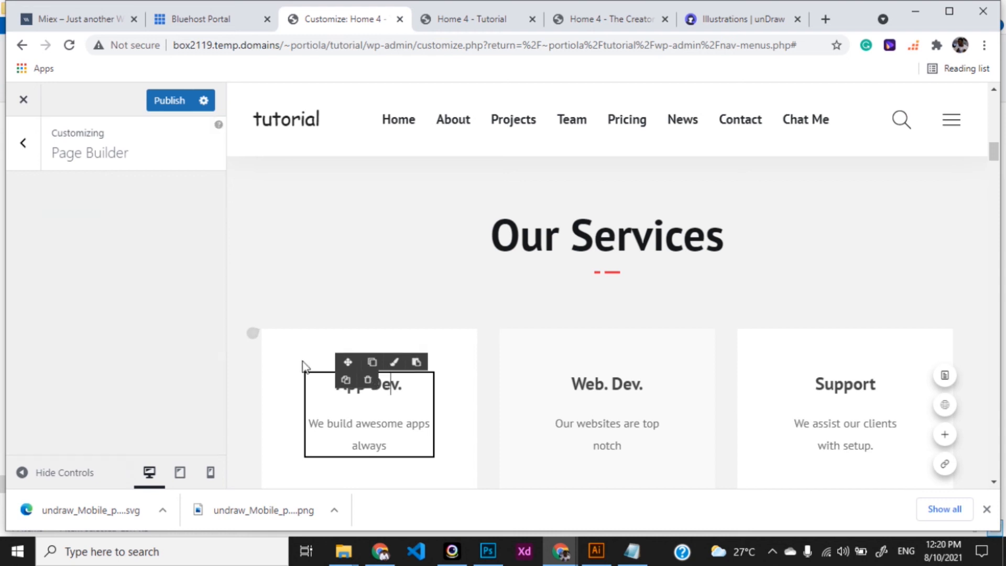
pyautogui.click(180, 304)
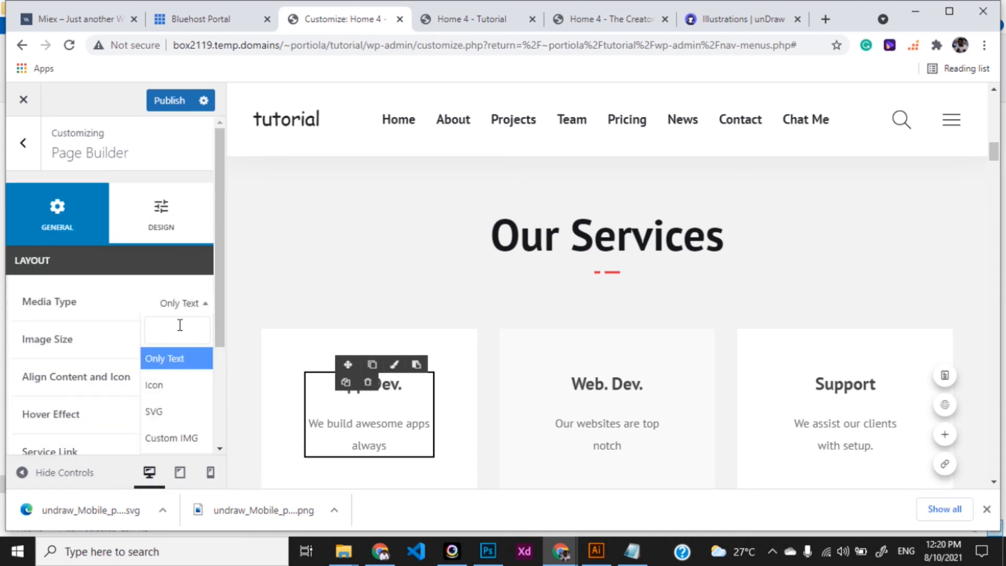
pyautogui.click(160, 436)
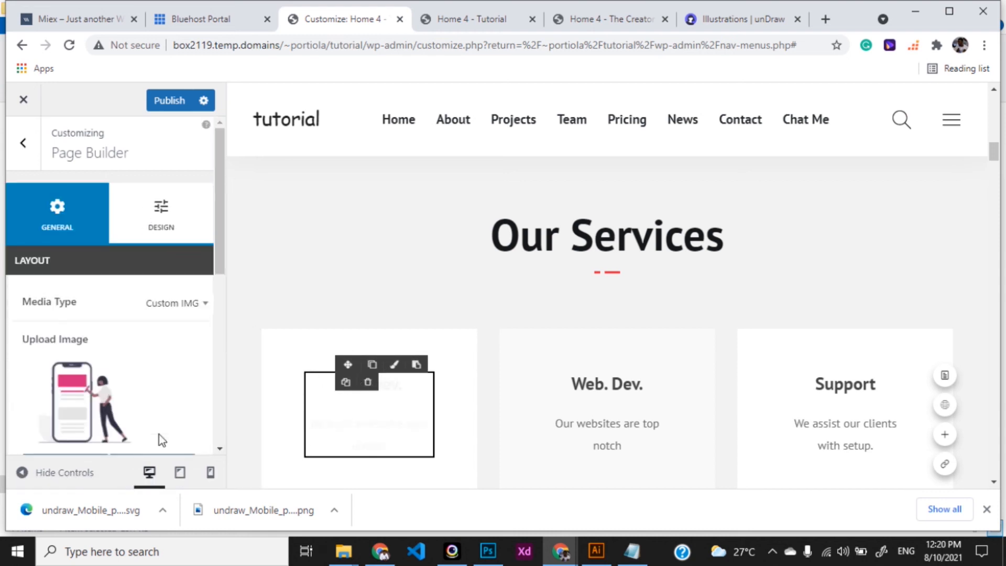
pyautogui.scroll(-1, 435, 400)
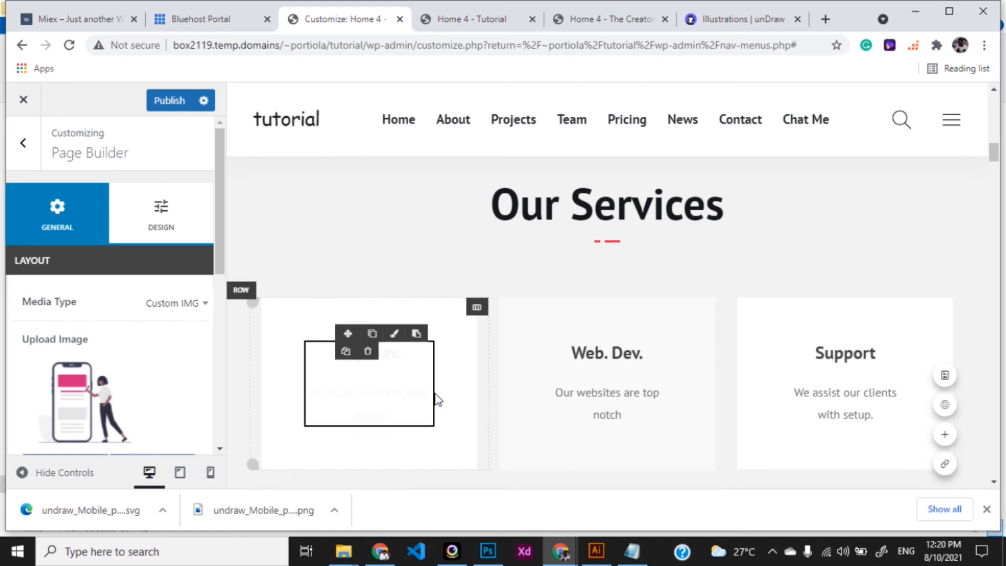
pyautogui.scroll(-1, 415, 360)
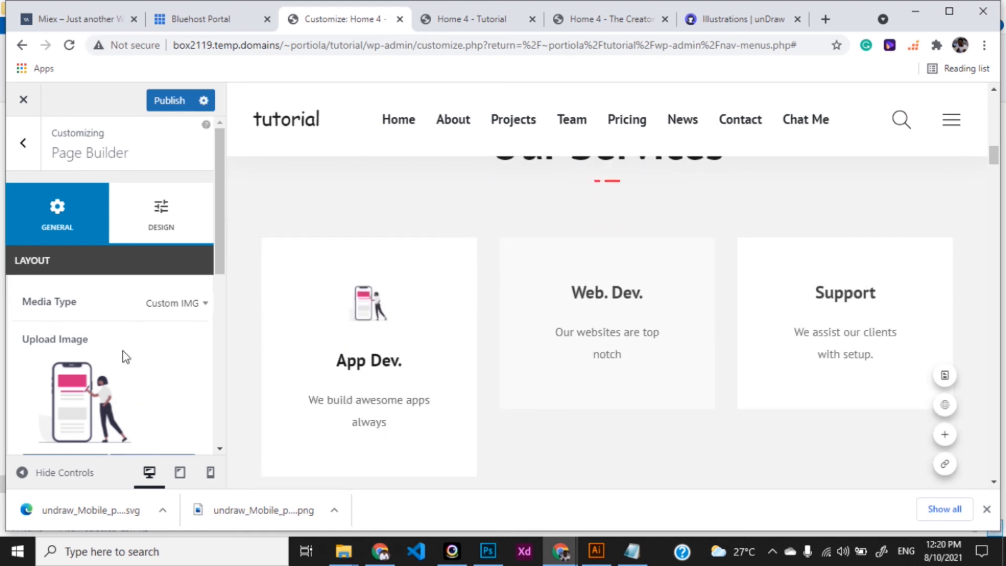
# - Replace the App Dev. service card's image with the mobile device icon icon01.png from the media library
pyautogui.scroll(-1, 125, 358)
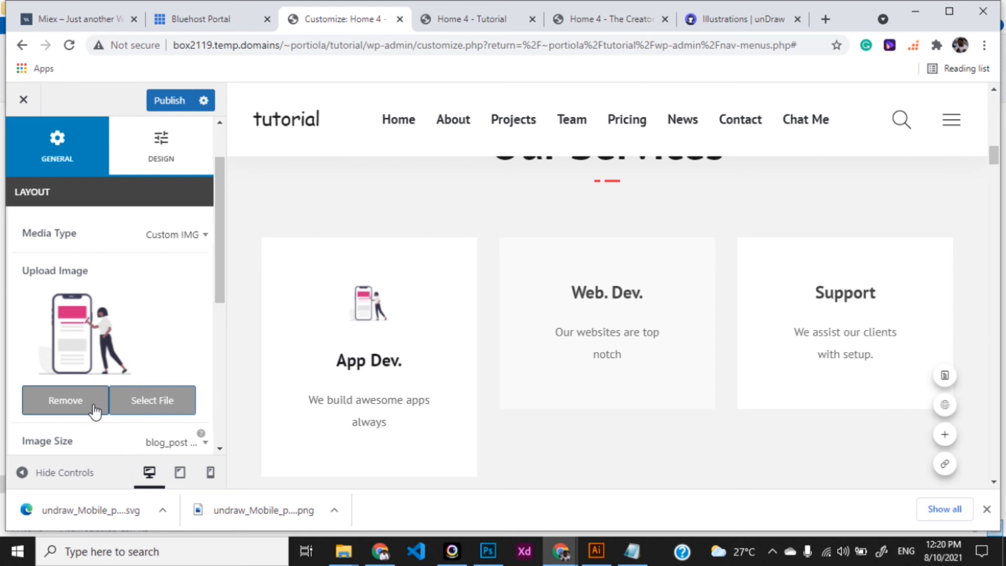
pyautogui.click(129, 405)
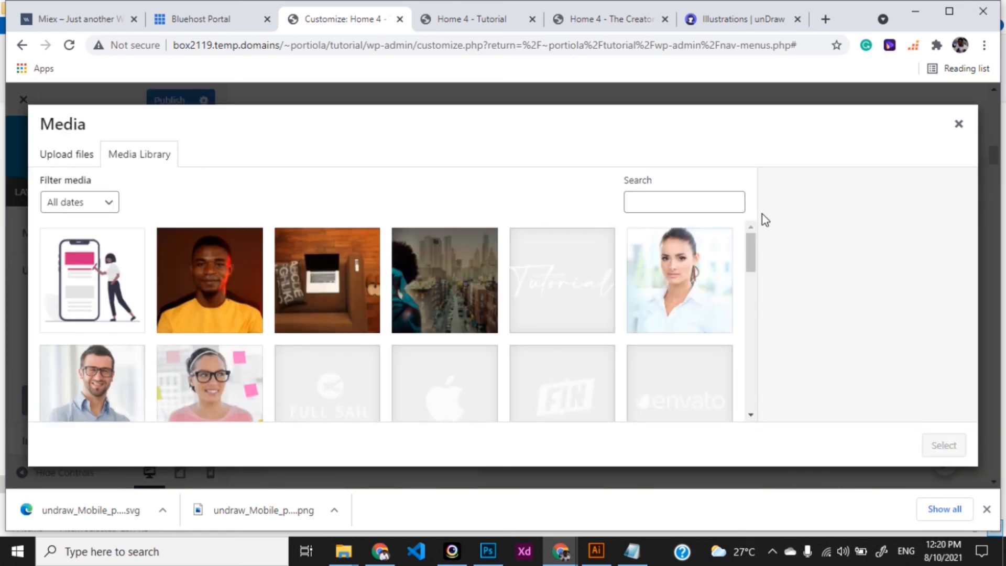
pyautogui.moveTo(752, 262); pyautogui.dragTo(757, 430)
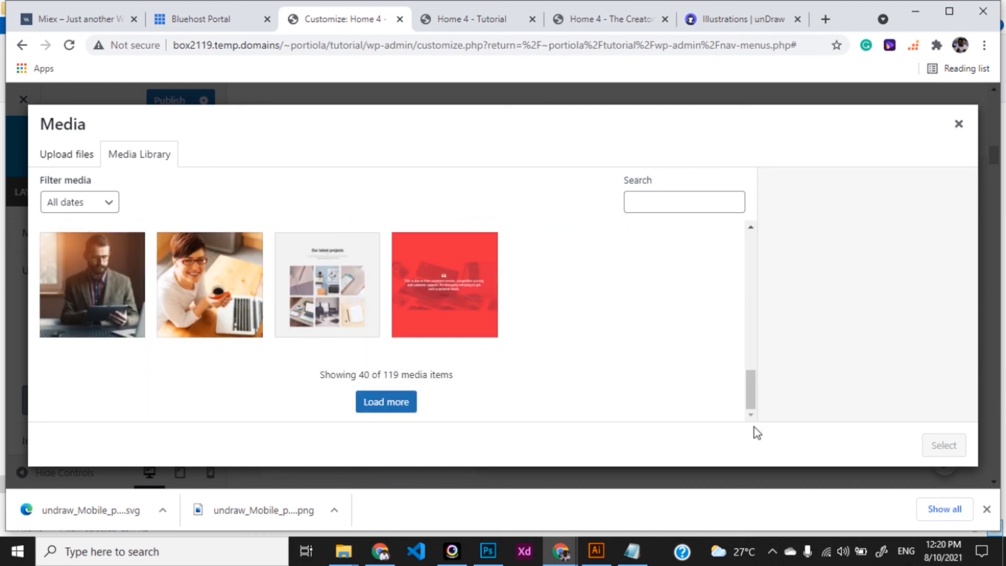
pyautogui.click(389, 401)
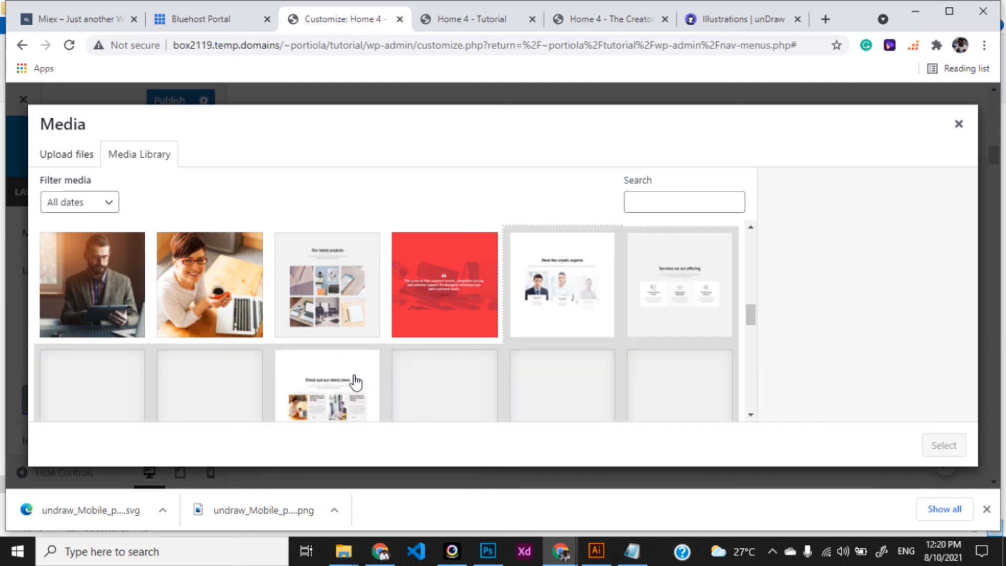
pyautogui.moveTo(753, 318); pyautogui.dragTo(760, 353)
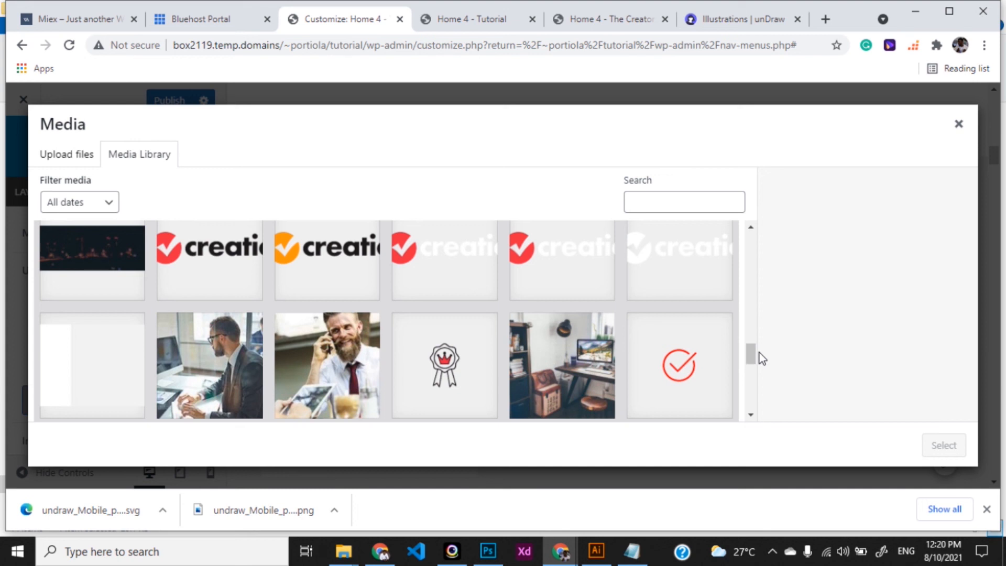
pyautogui.scroll(-3, 634, 356)
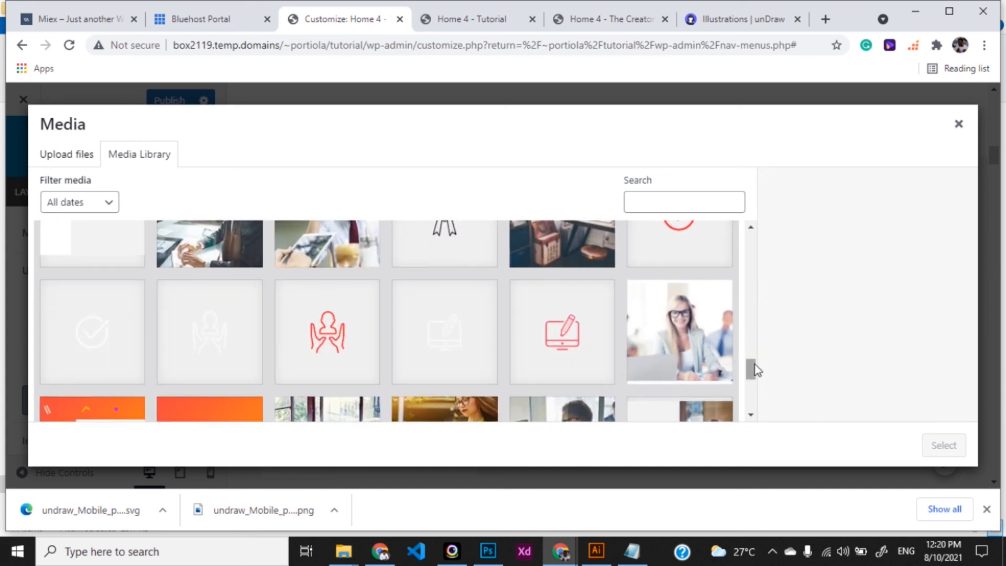
pyautogui.moveTo(754, 378); pyautogui.dragTo(753, 408)
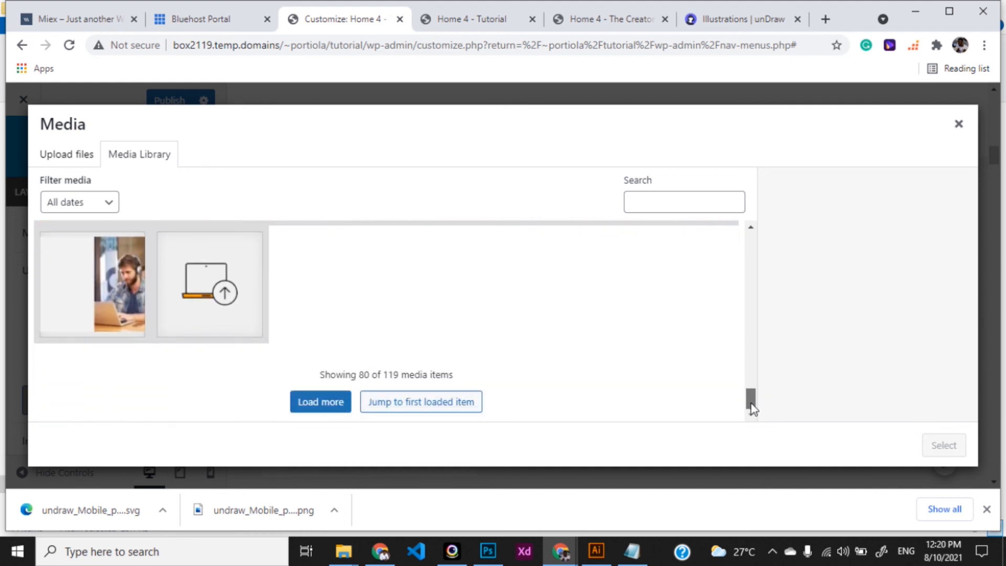
pyautogui.click(332, 404)
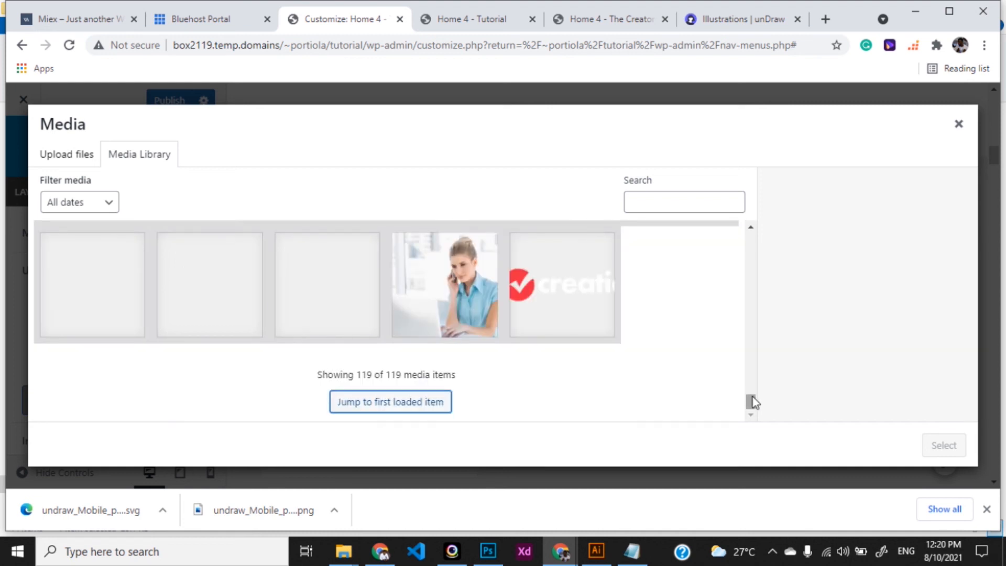
pyautogui.moveTo(754, 393)
pyautogui.mouseDown()
pyautogui.moveTo(755, 384)
pyautogui.moveTo(755, 409)
pyautogui.moveTo(755, 366)
pyautogui.moveTo(760, 375)
pyautogui.mouseUp()
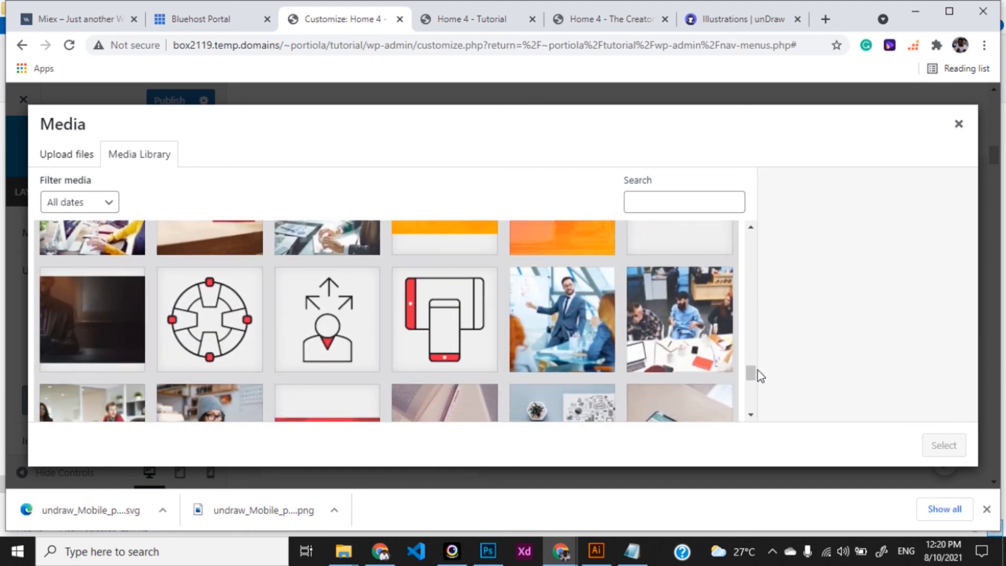
pyautogui.click(451, 319)
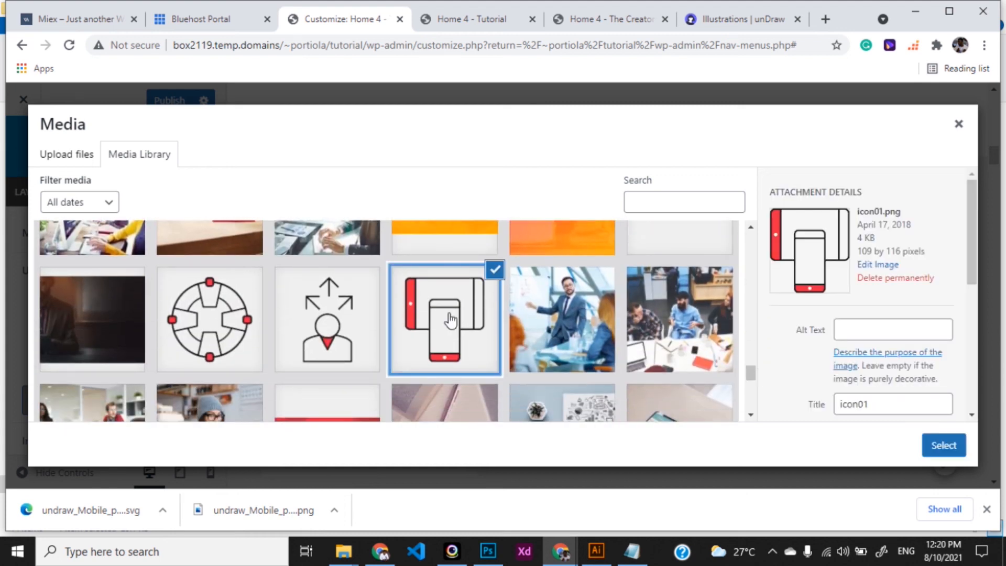
pyautogui.click(946, 445)
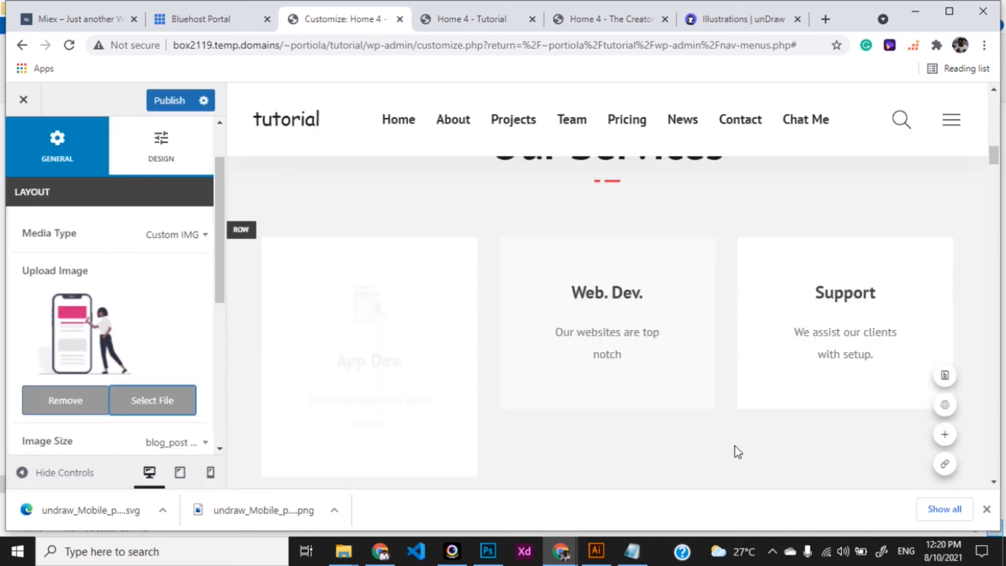
# - Switch the Web. Dev. service card's media type to Custom IMG and give it the icon with three outward arrows
pyautogui.click(715, 247)
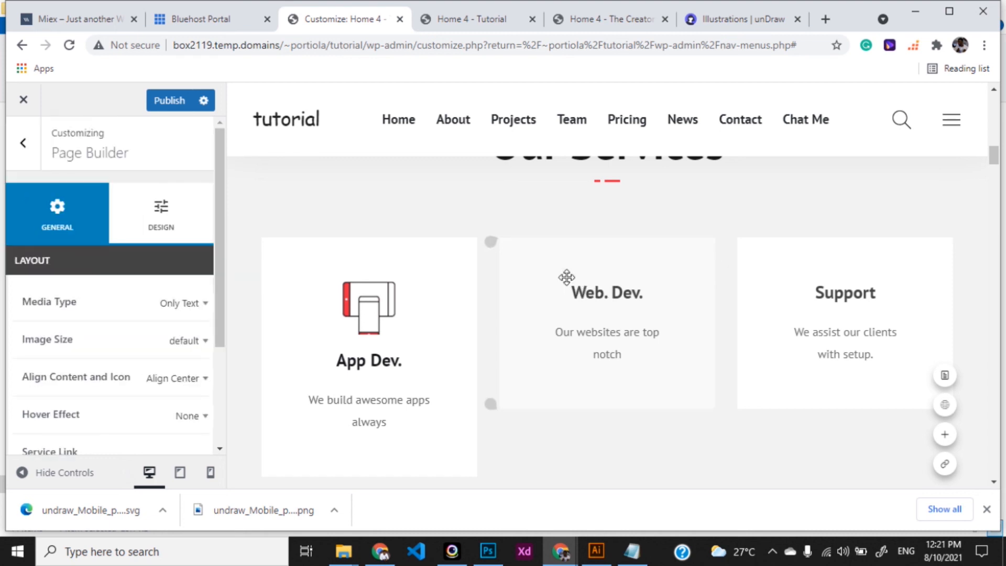
pyautogui.click(570, 281)
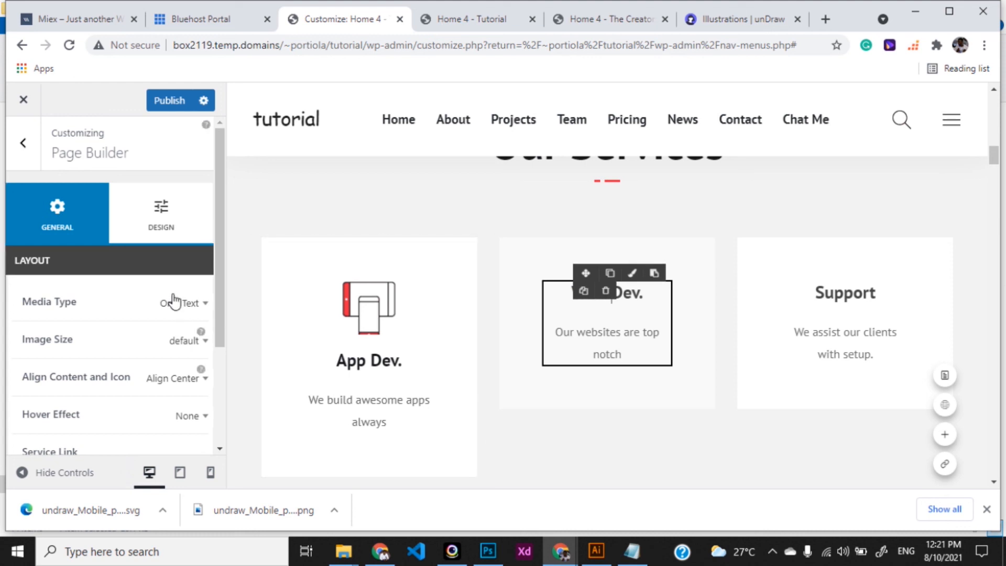
pyautogui.click(182, 306)
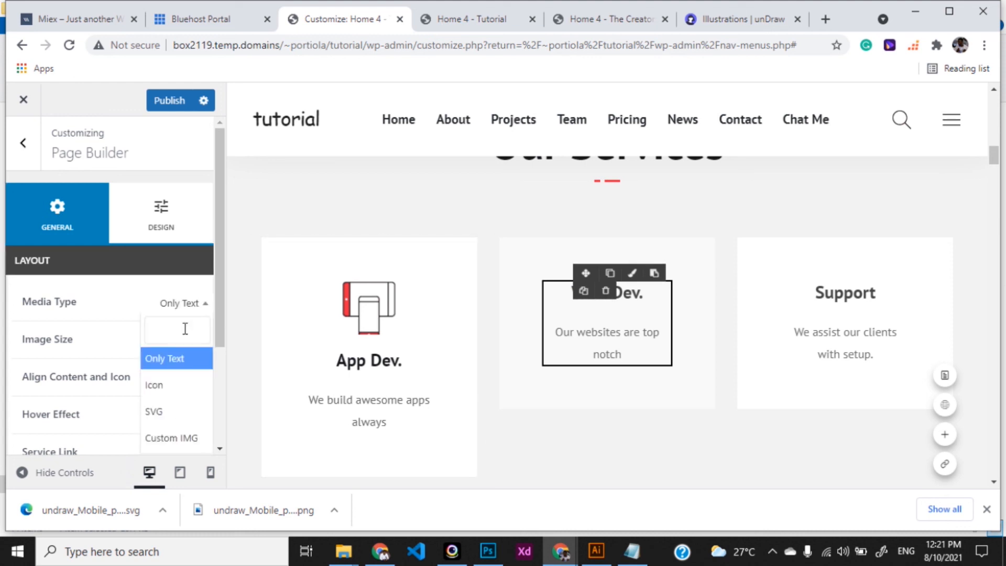
pyautogui.click(168, 438)
# - Switch the Support service card's media type to Custom IMG and give it the lifebuoy icon image
pyautogui.click(850, 288)
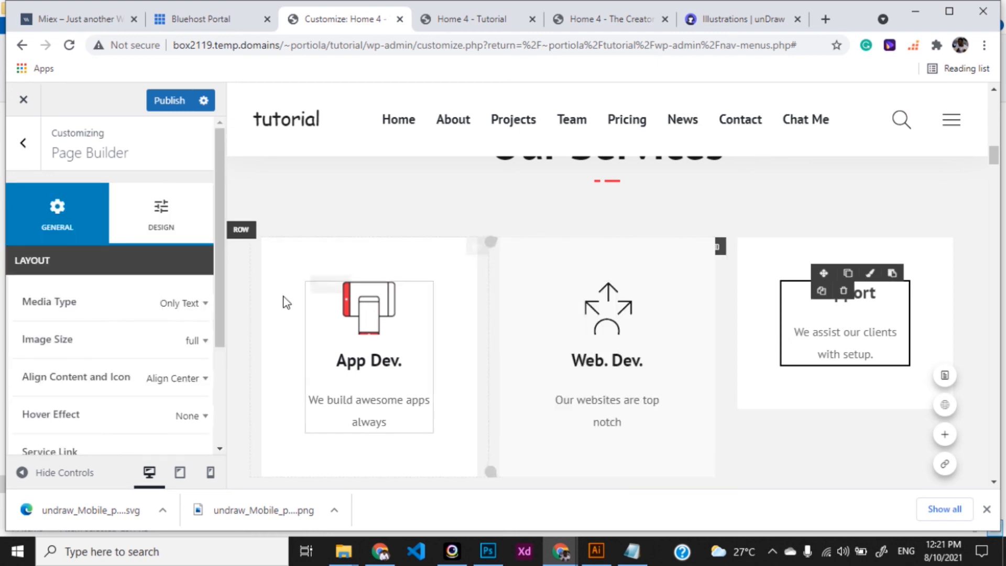
pyautogui.click(176, 308)
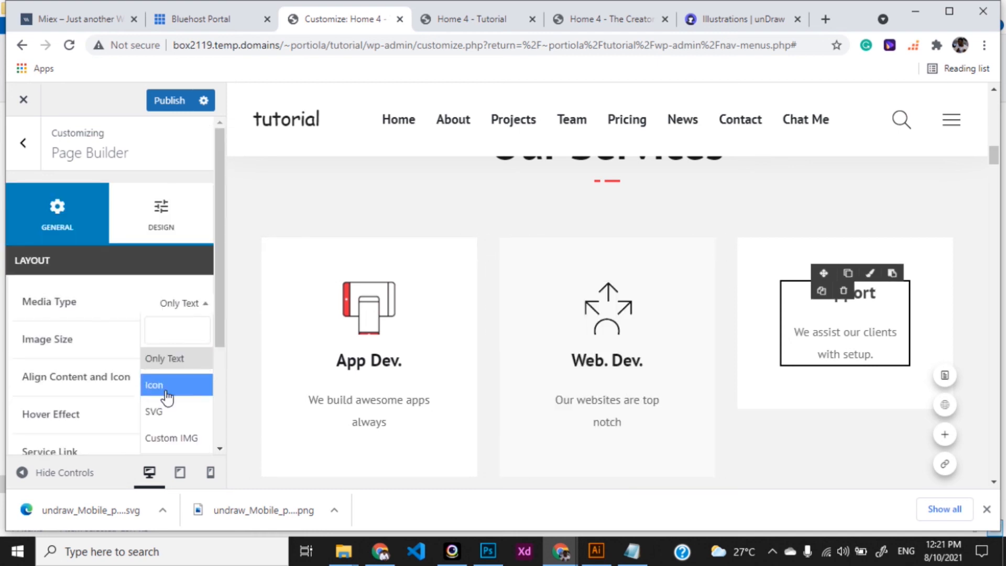
pyautogui.click(167, 437)
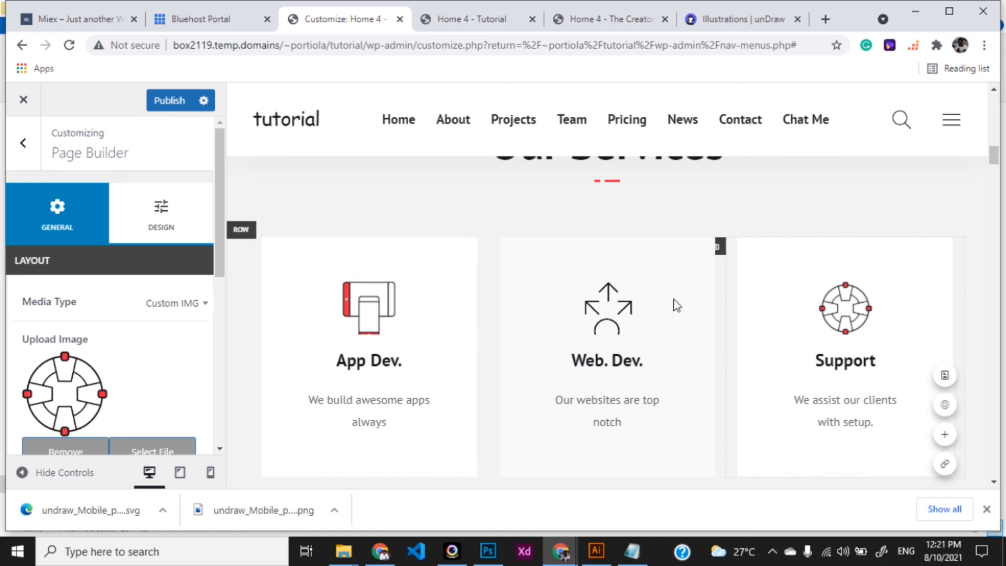
# - Check the three finished service cards and publish the home page changes
pyautogui.scroll(-1, 744, 278)
pyautogui.scroll(-2, 744, 277)
pyautogui.scroll(3, 744, 277)
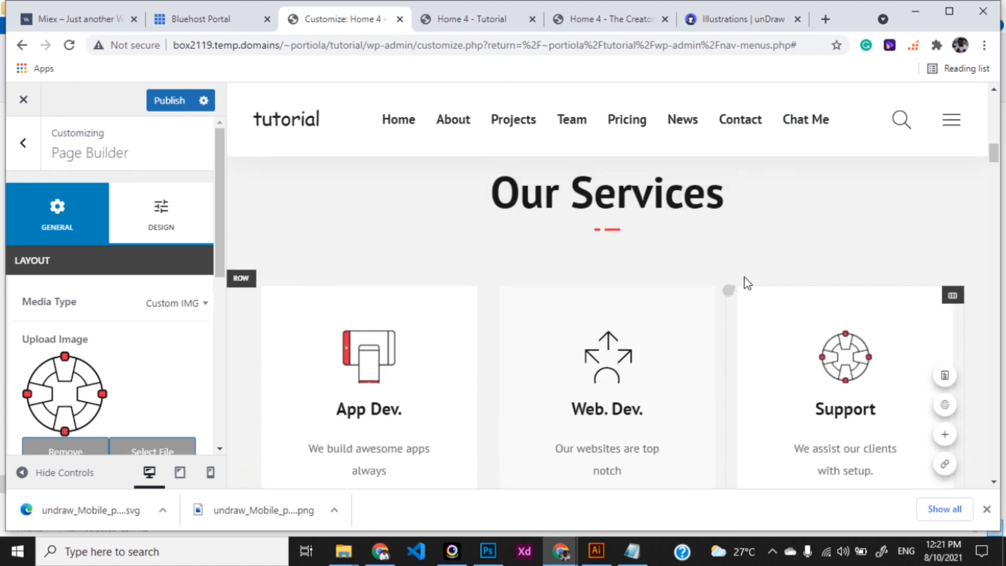
pyautogui.scroll(-4, 744, 276)
pyautogui.scroll(-4, 744, 277)
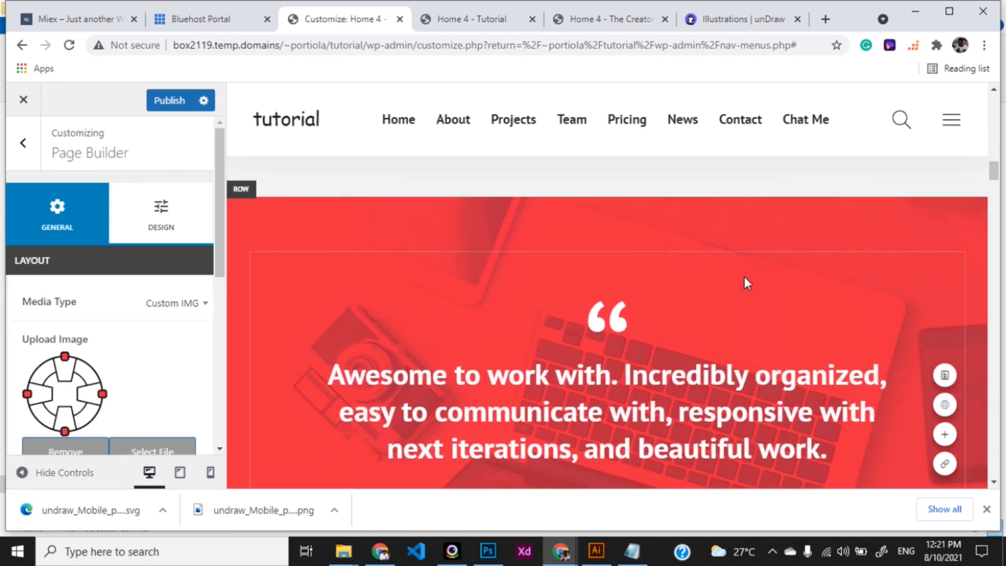
pyautogui.click(163, 105)
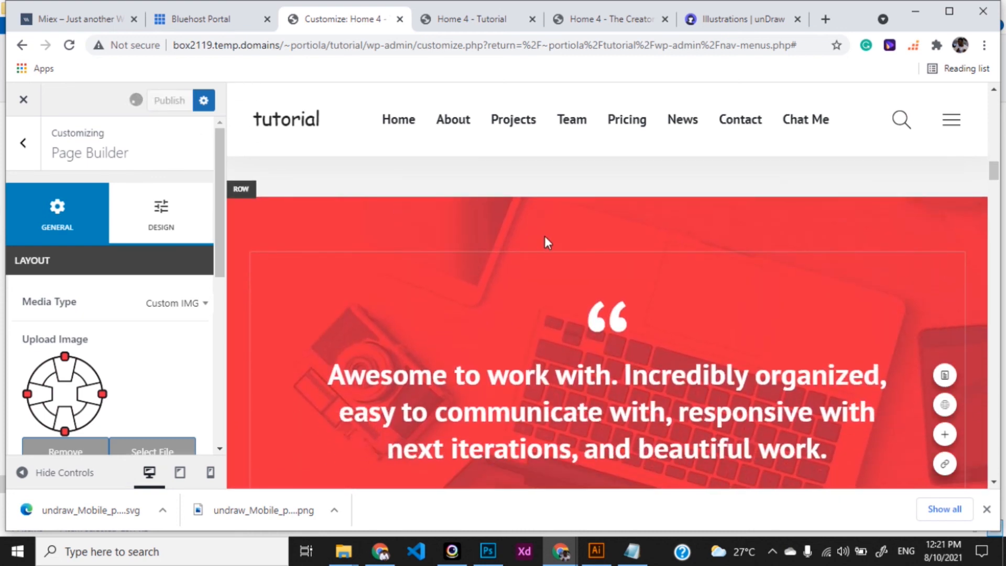
# - Look over the published home page from the service cards through the testimonial, latest projects and team experts sections
pyautogui.scroll(5, 545, 237)
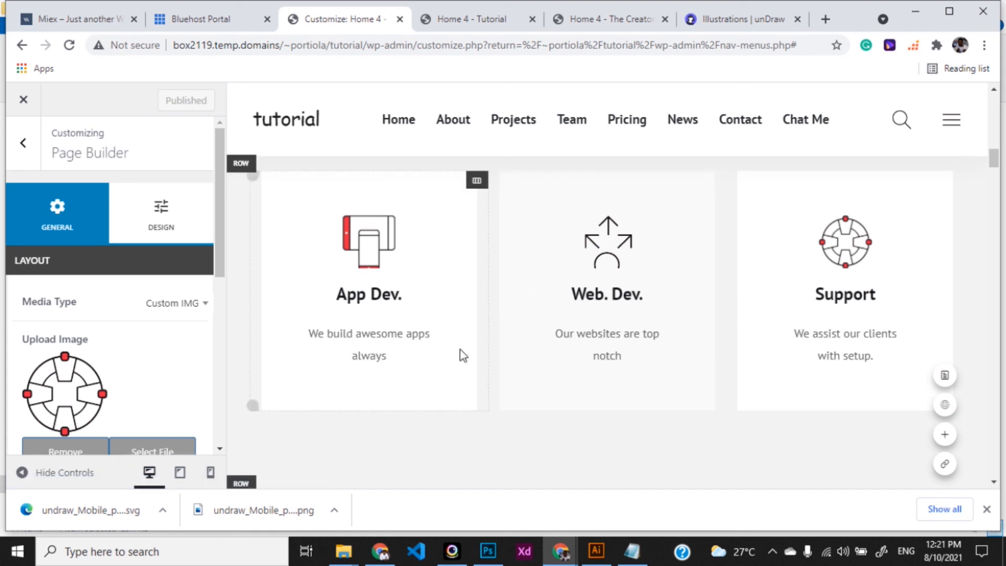
pyautogui.scroll(-5, 473, 284)
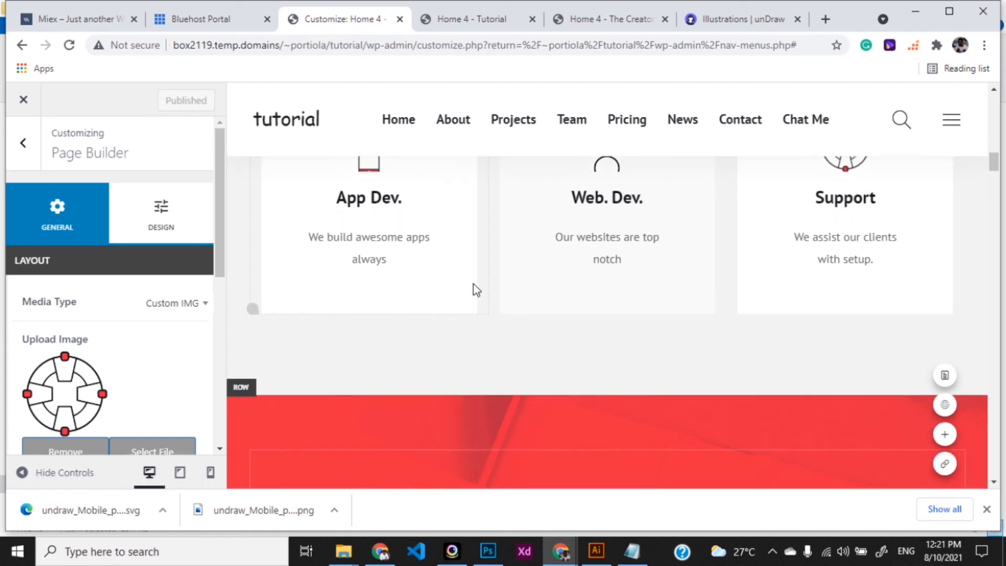
pyautogui.scroll(-5, 473, 289)
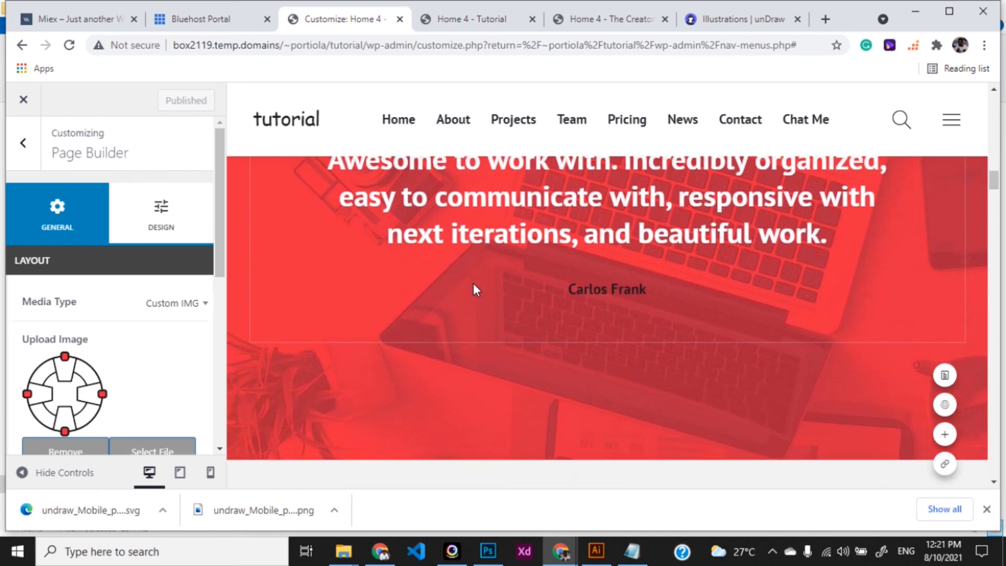
pyautogui.scroll(-5, 474, 284)
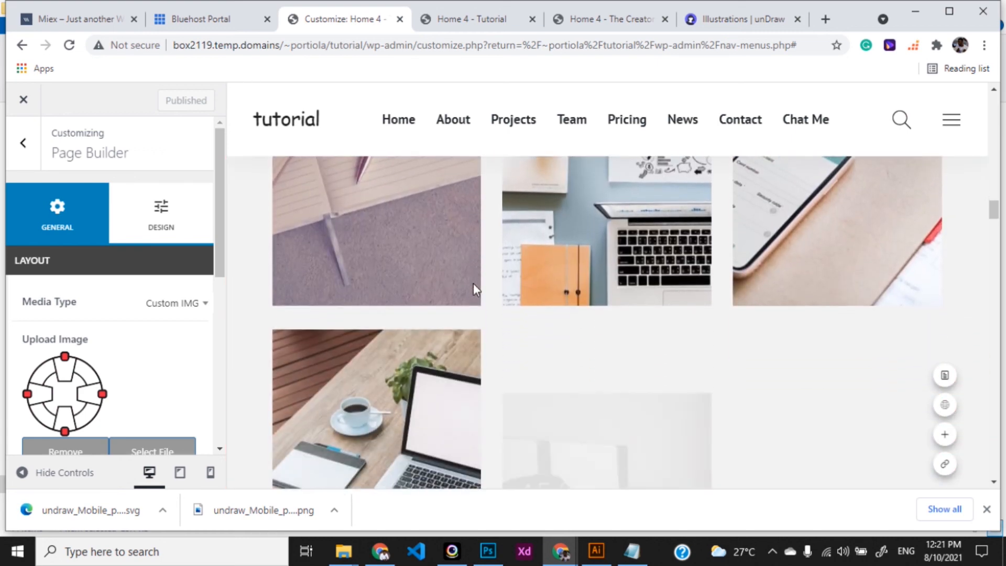
pyautogui.scroll(-5, 473, 284)
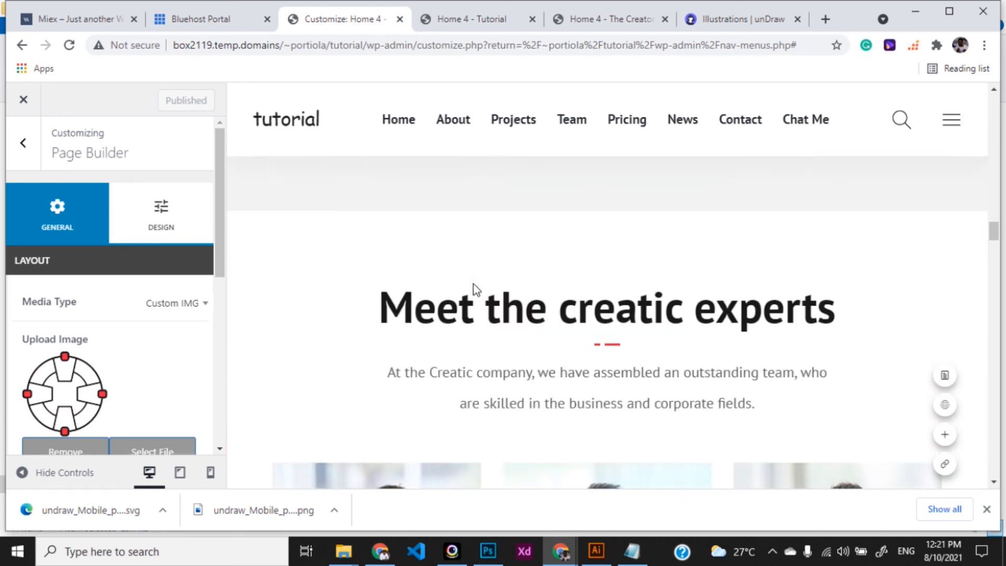
pyautogui.scroll(10, 474, 283)
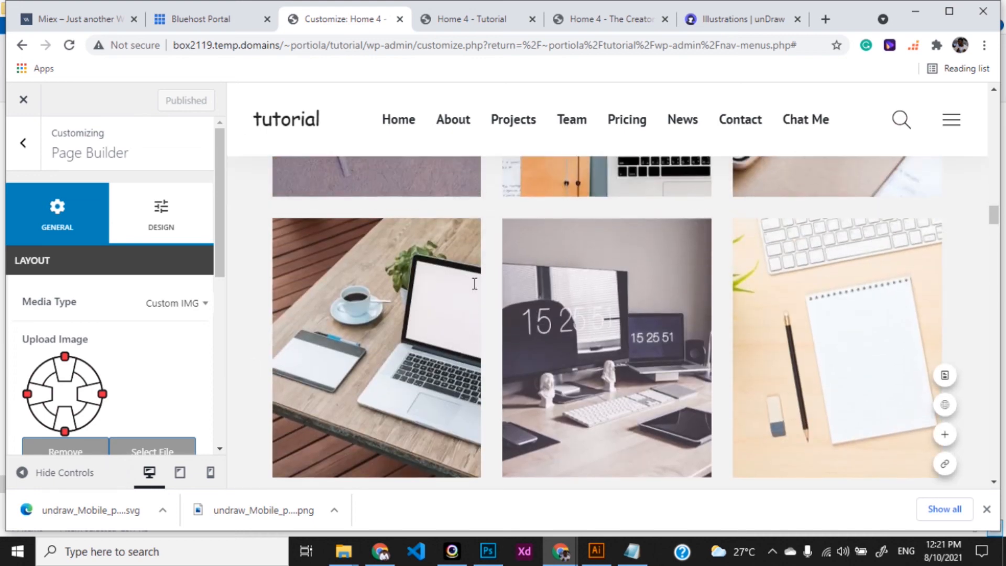
pyautogui.scroll(3, 474, 283)
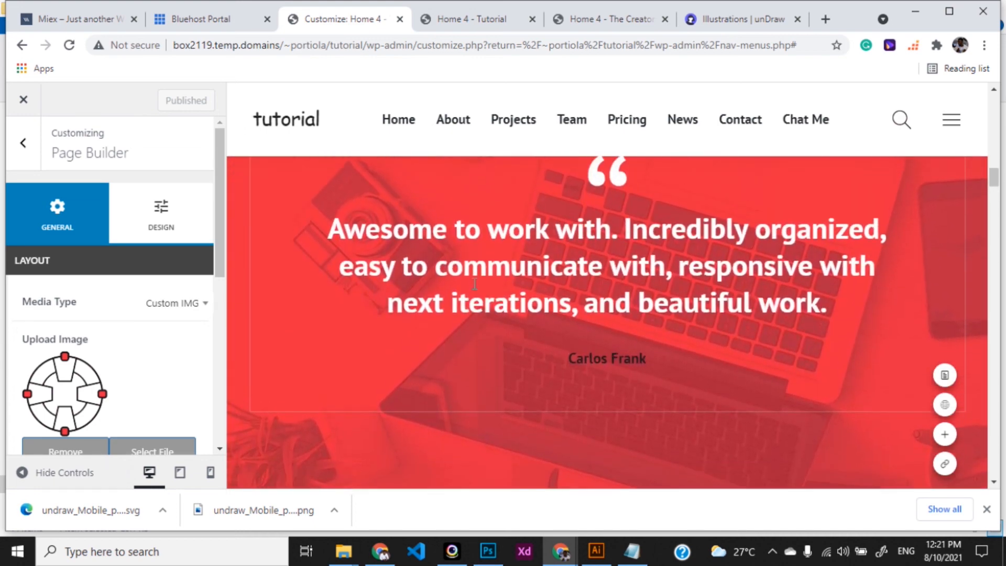
pyautogui.scroll(-6, 499, 267)
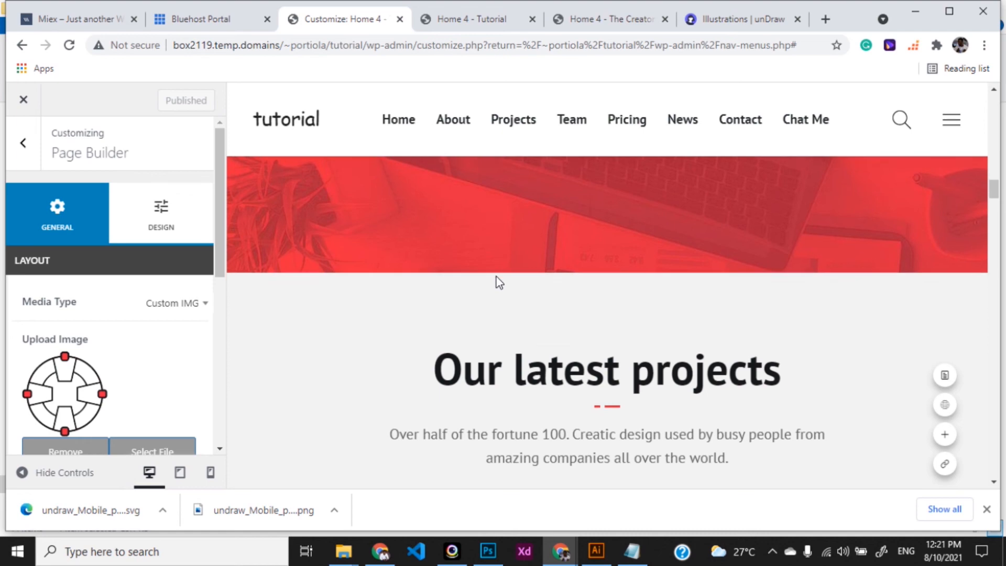
pyautogui.scroll(-1, 496, 278)
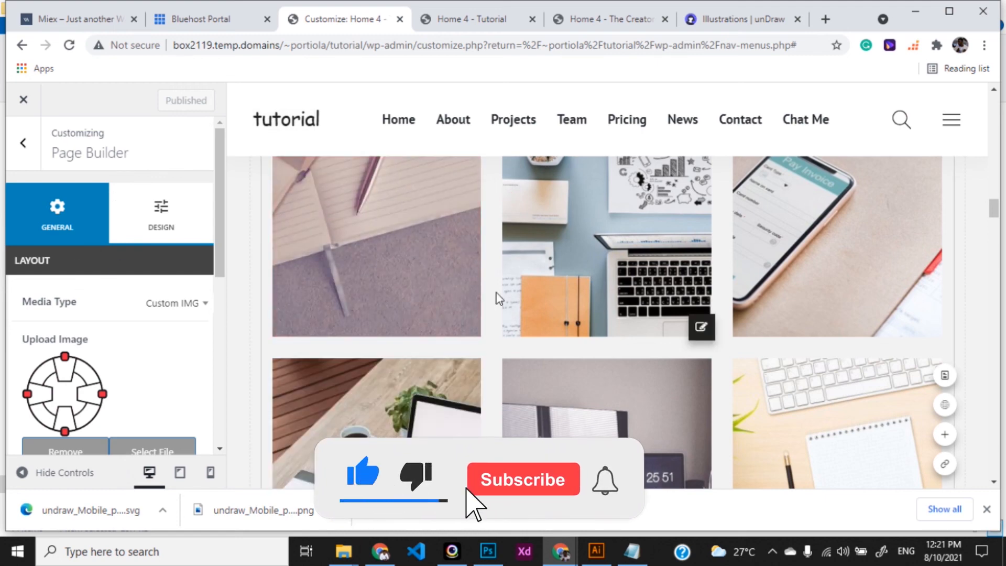
pyautogui.scroll(-4, 495, 292)
pyautogui.scroll(-6, 497, 297)
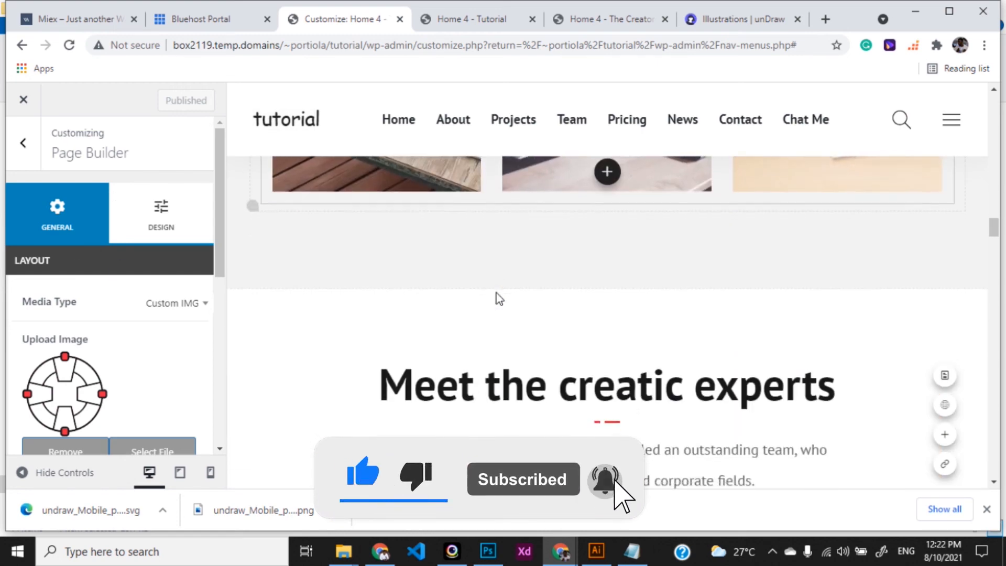